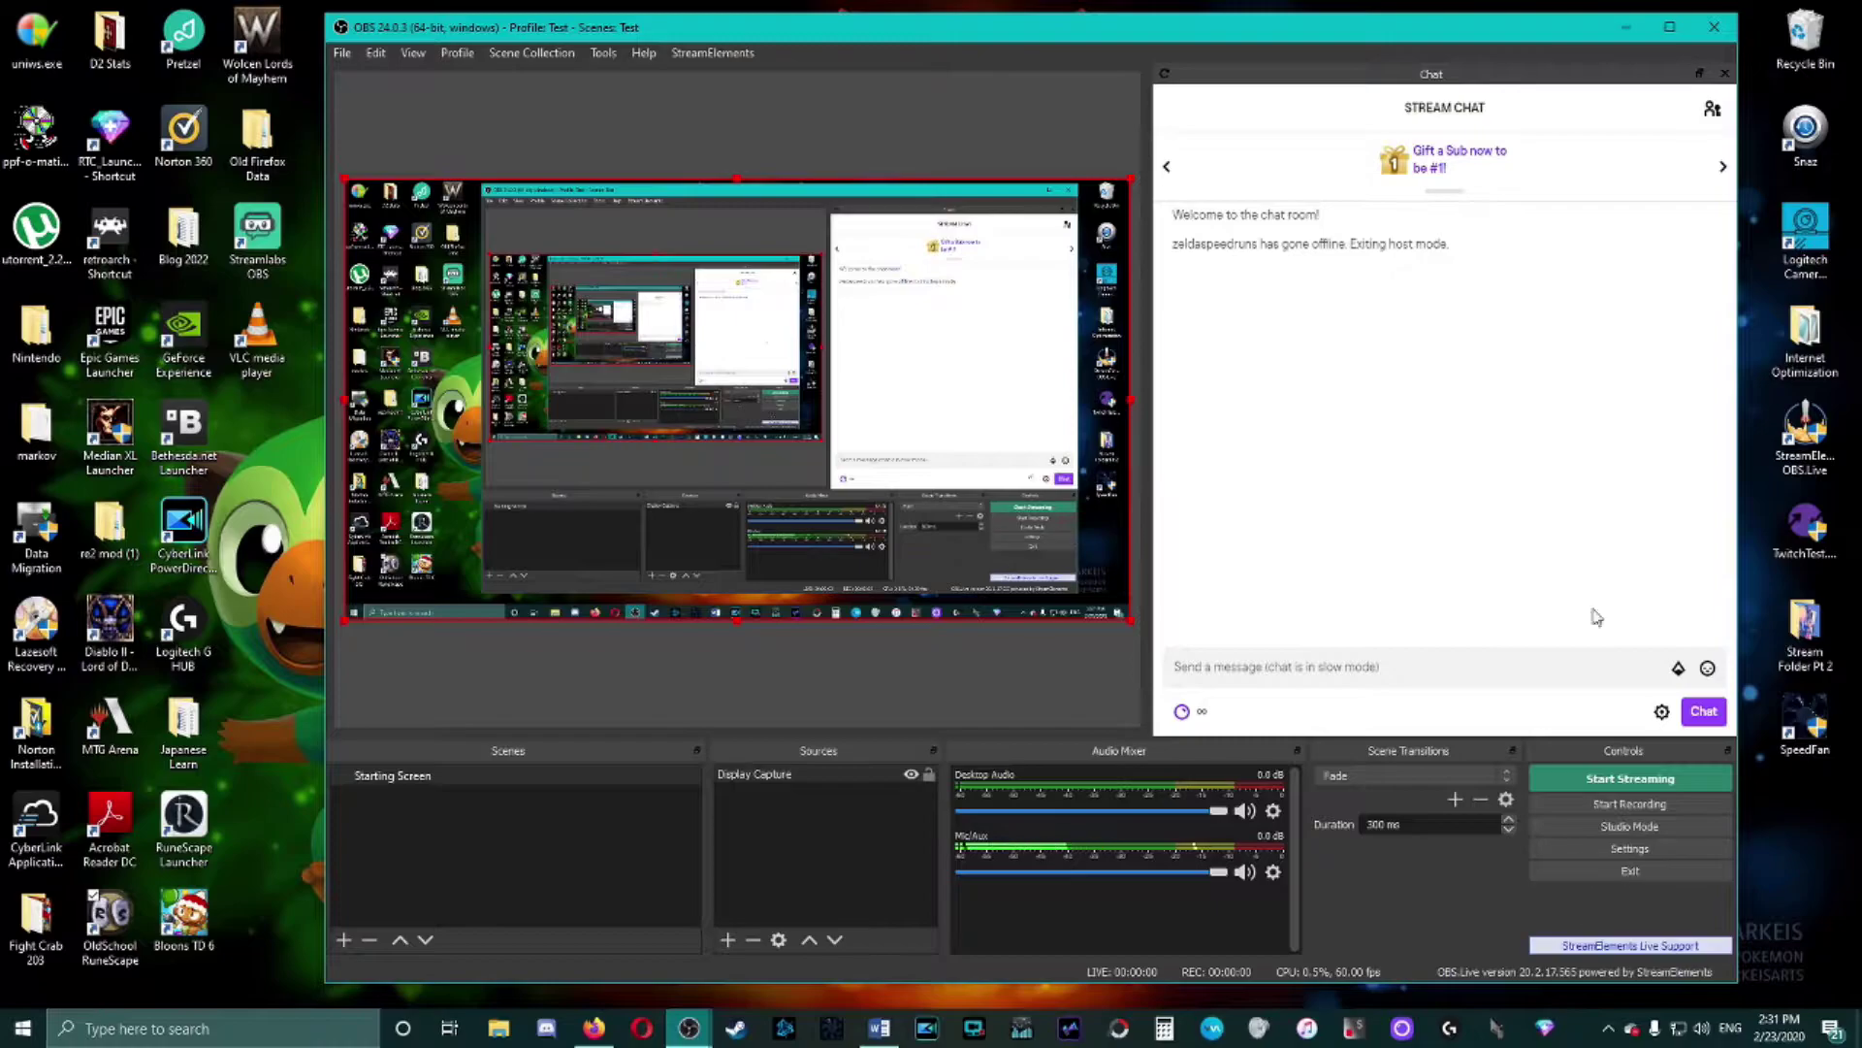
# - Open the OBS settings and review the Video and Stream pages, ending on the Output page's streaming options
pyautogui.moveTo(1324, 31); pyautogui.dragTo(1213, 34)
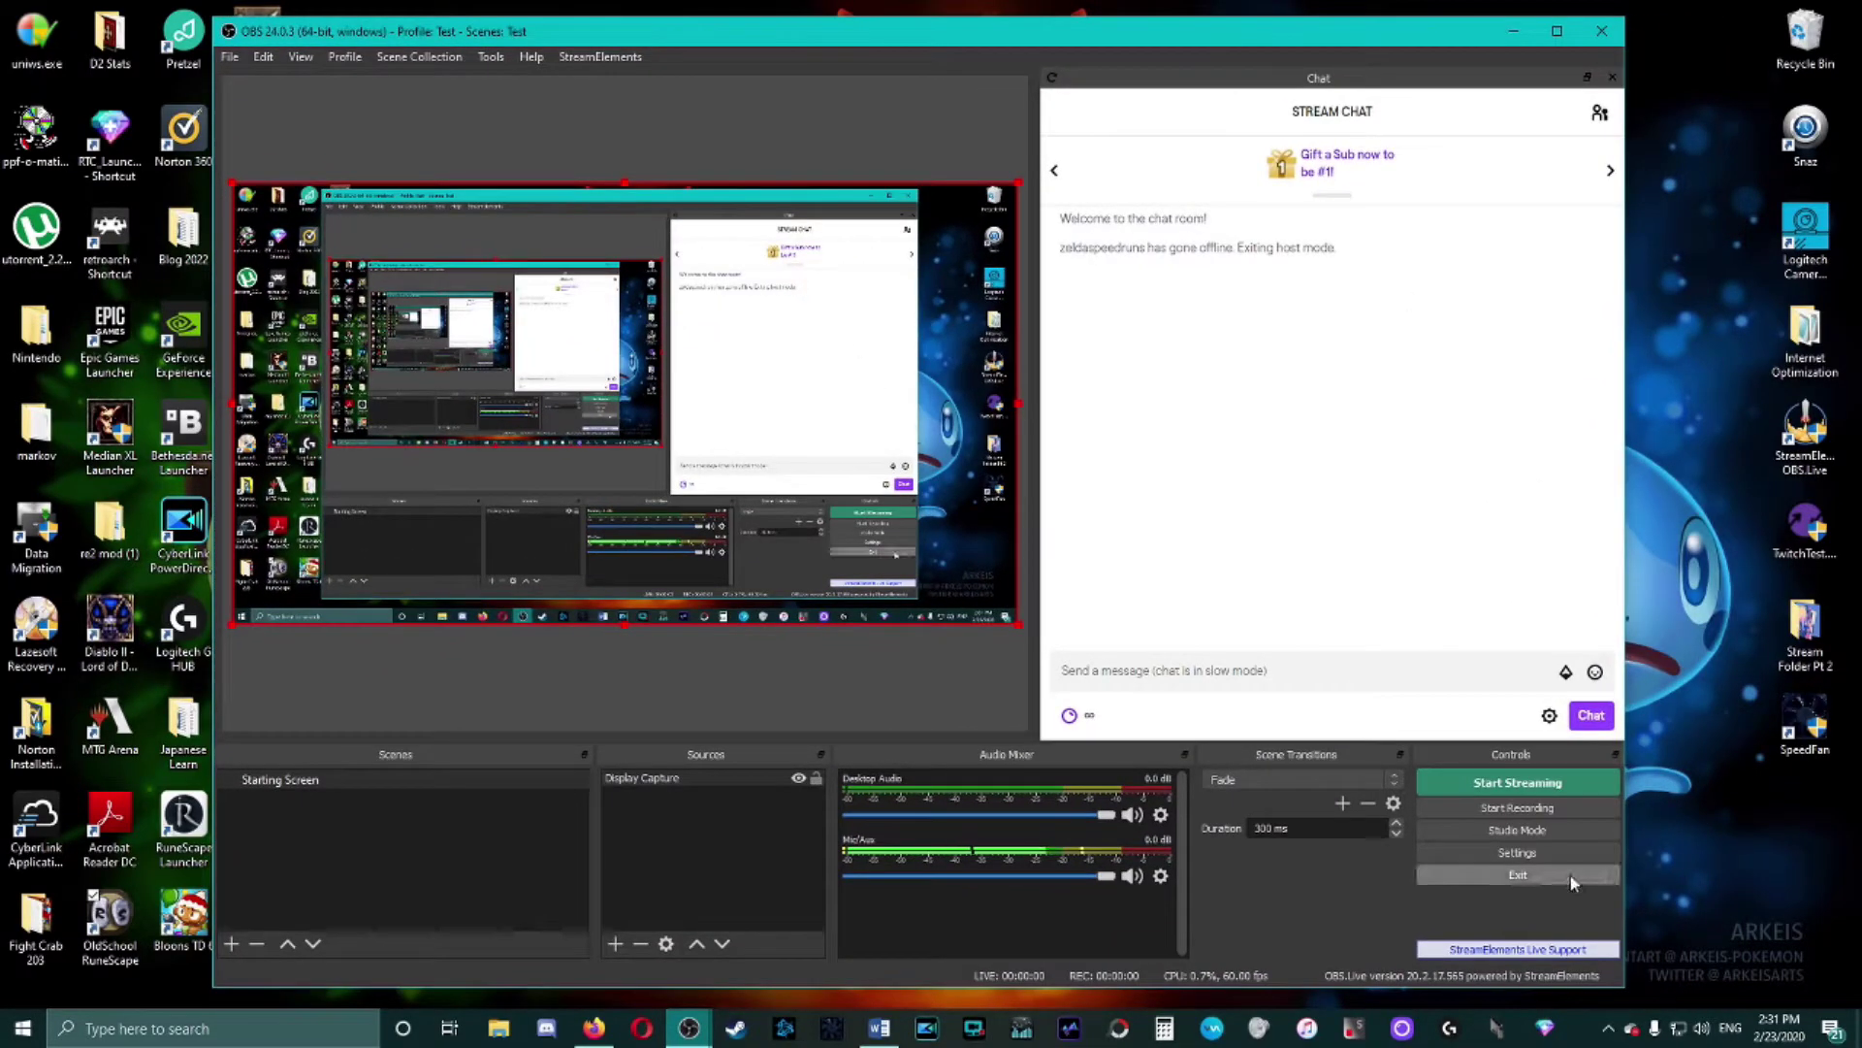
pyautogui.click(1478, 855)
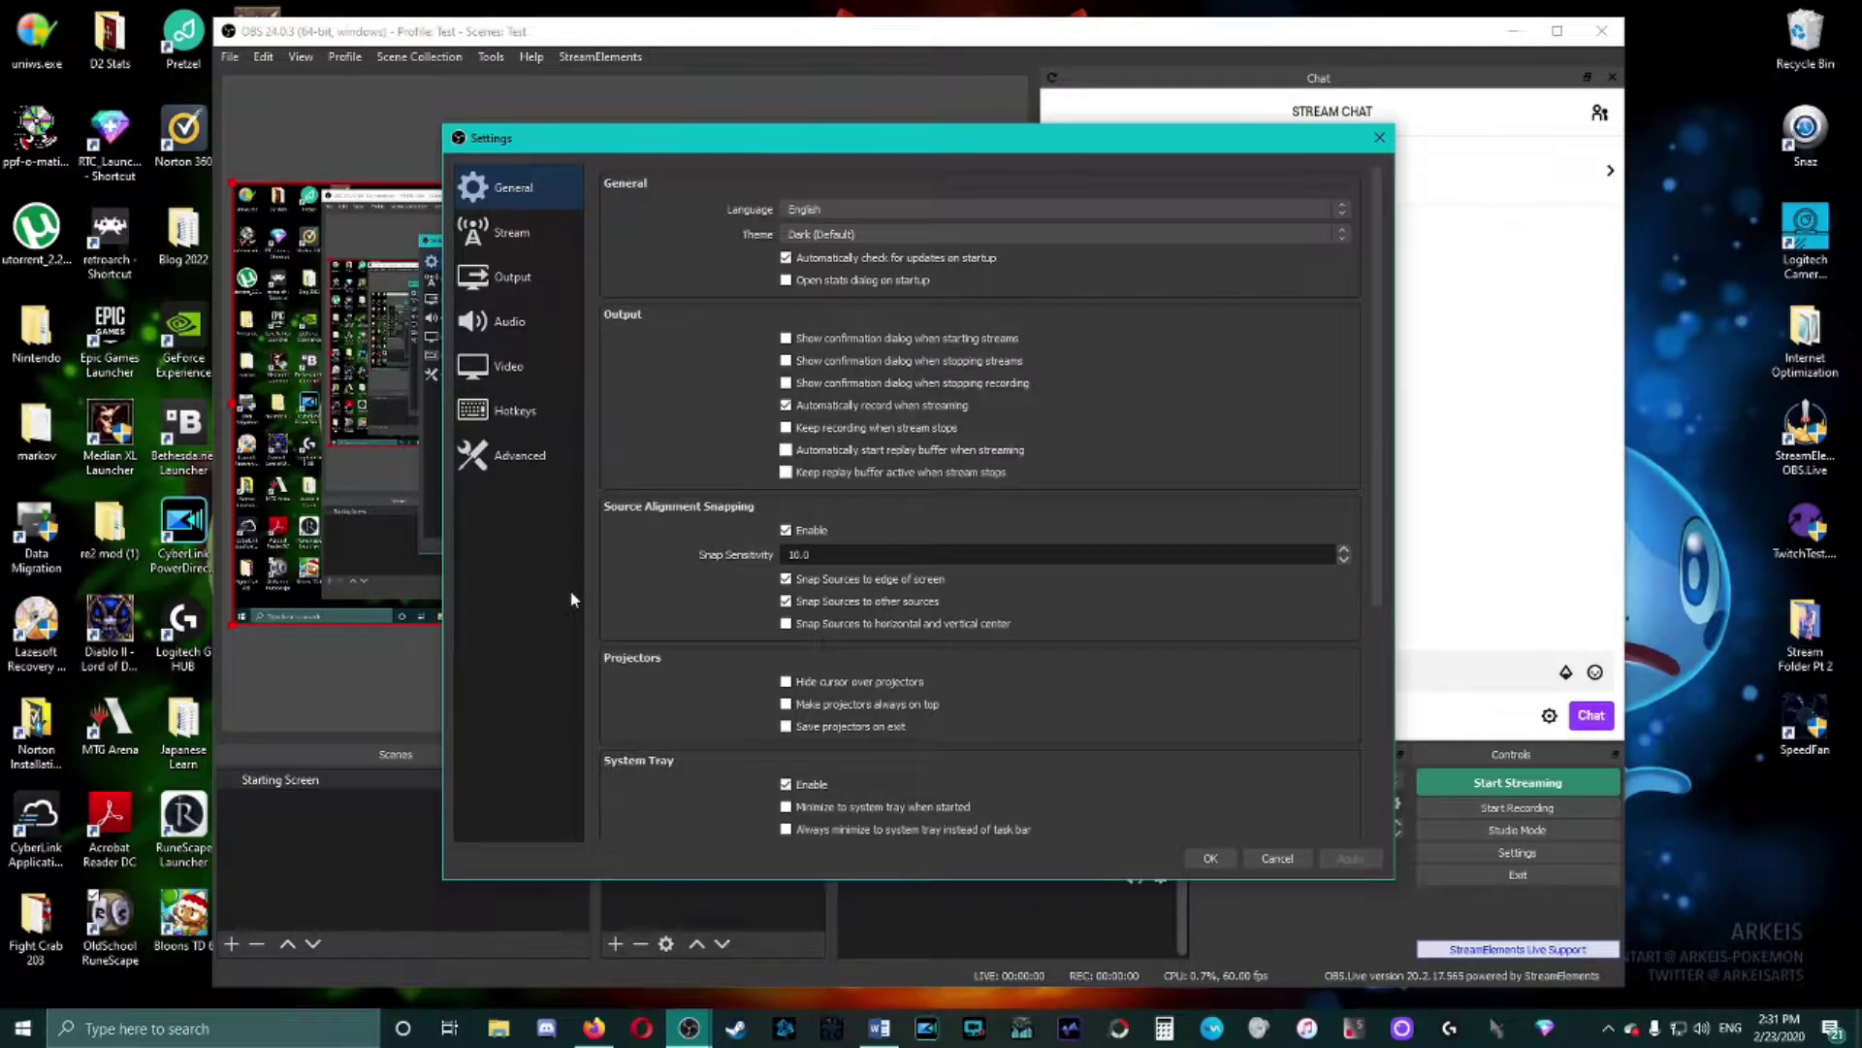
pyautogui.click(508, 367)
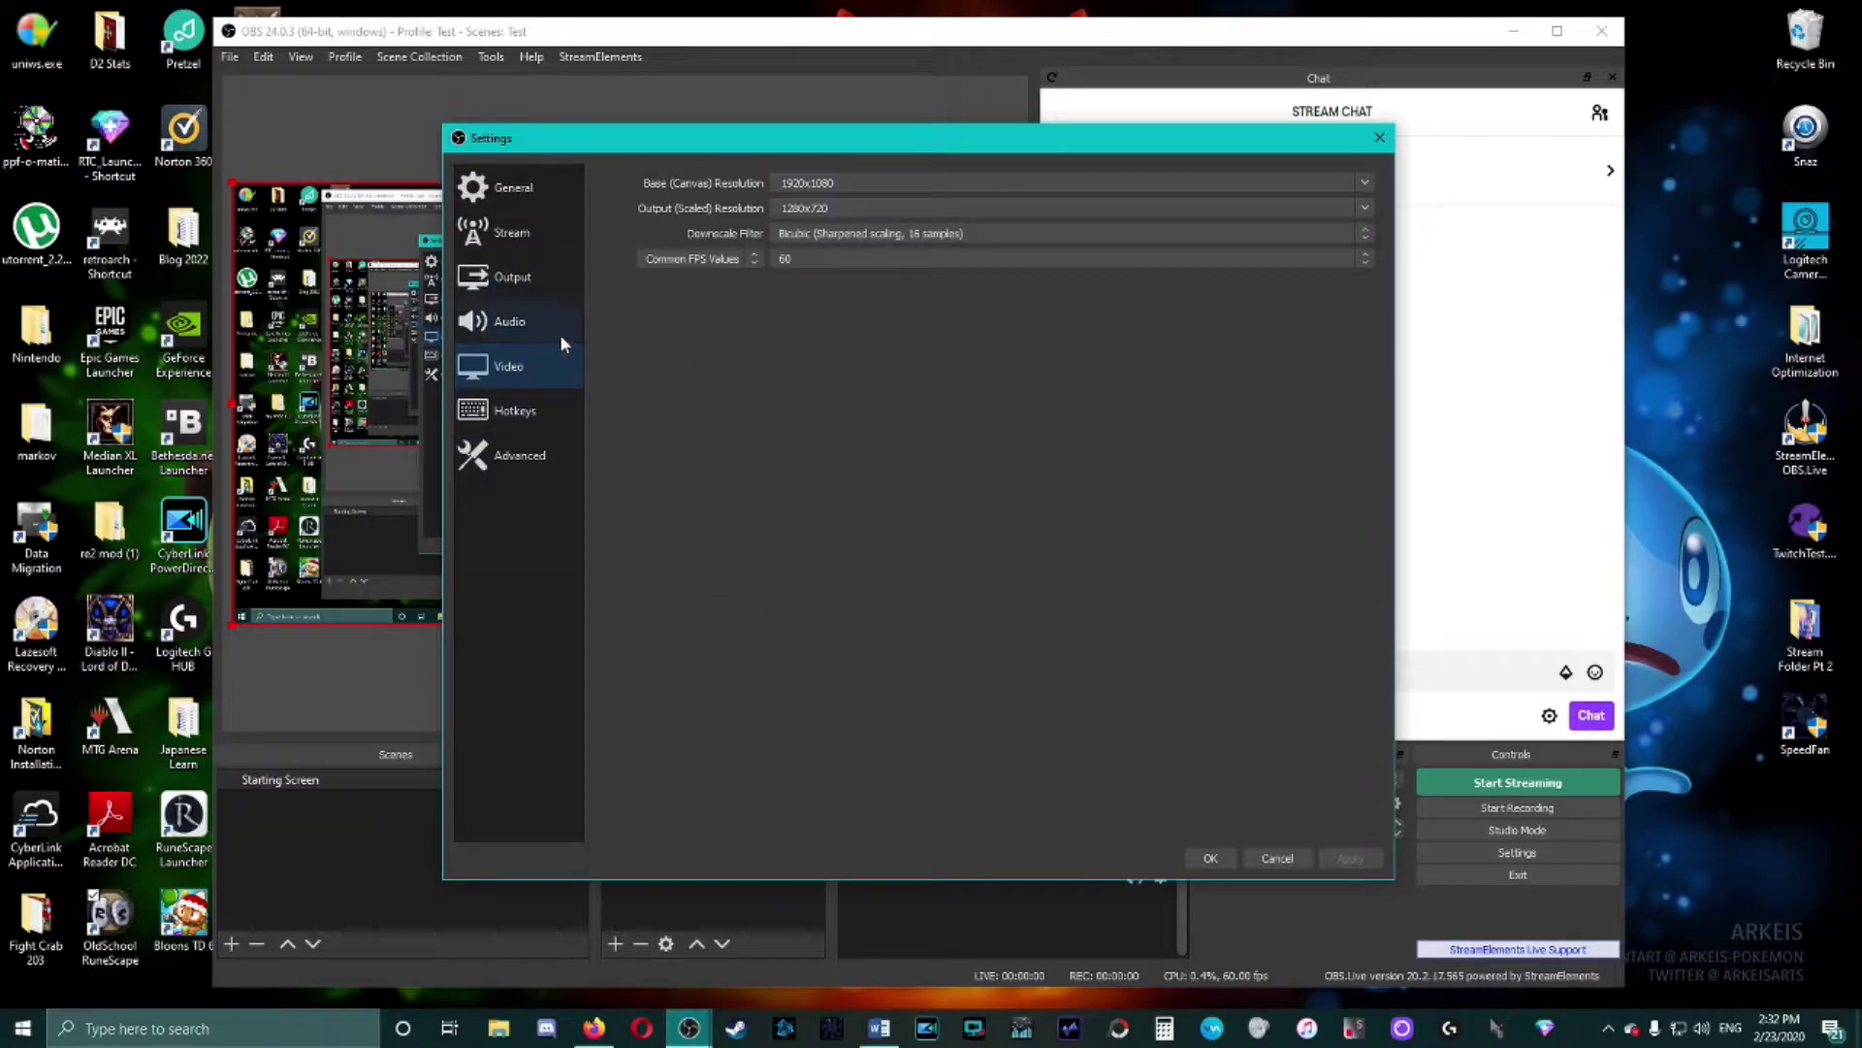
pyautogui.click(529, 278)
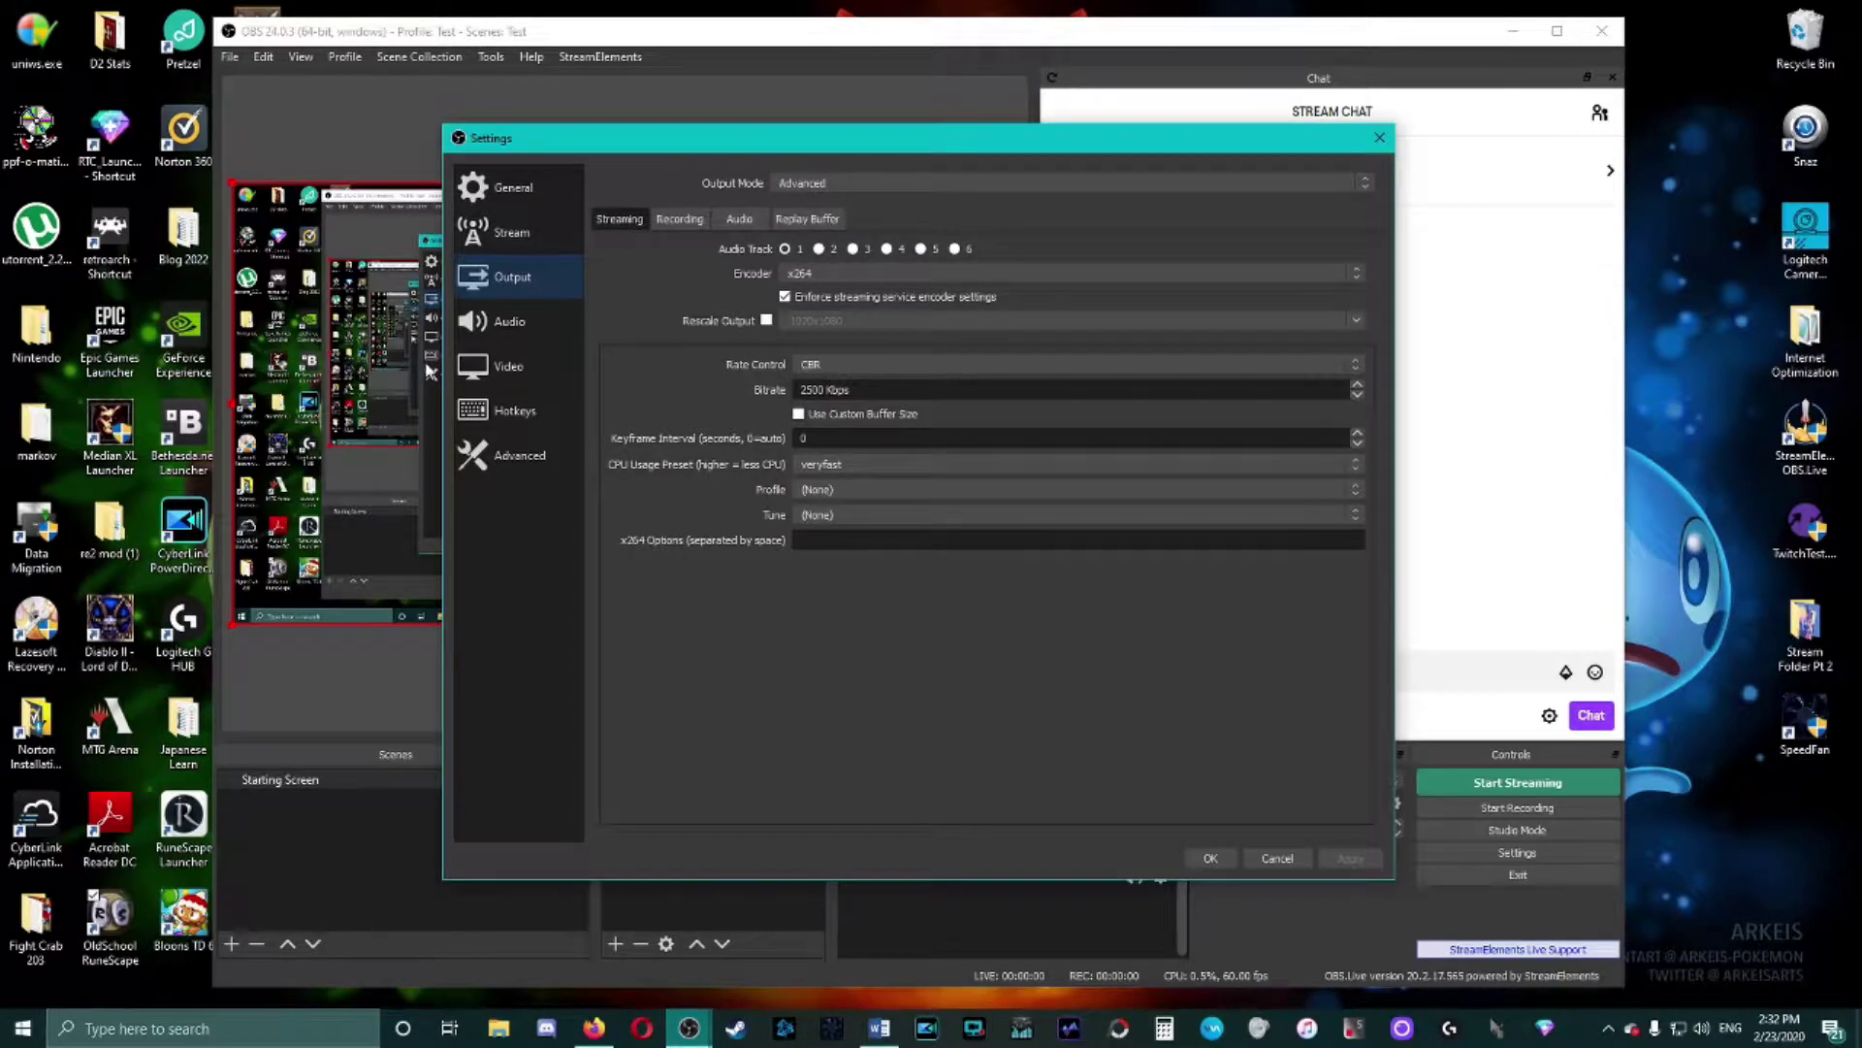
pyautogui.click(503, 368)
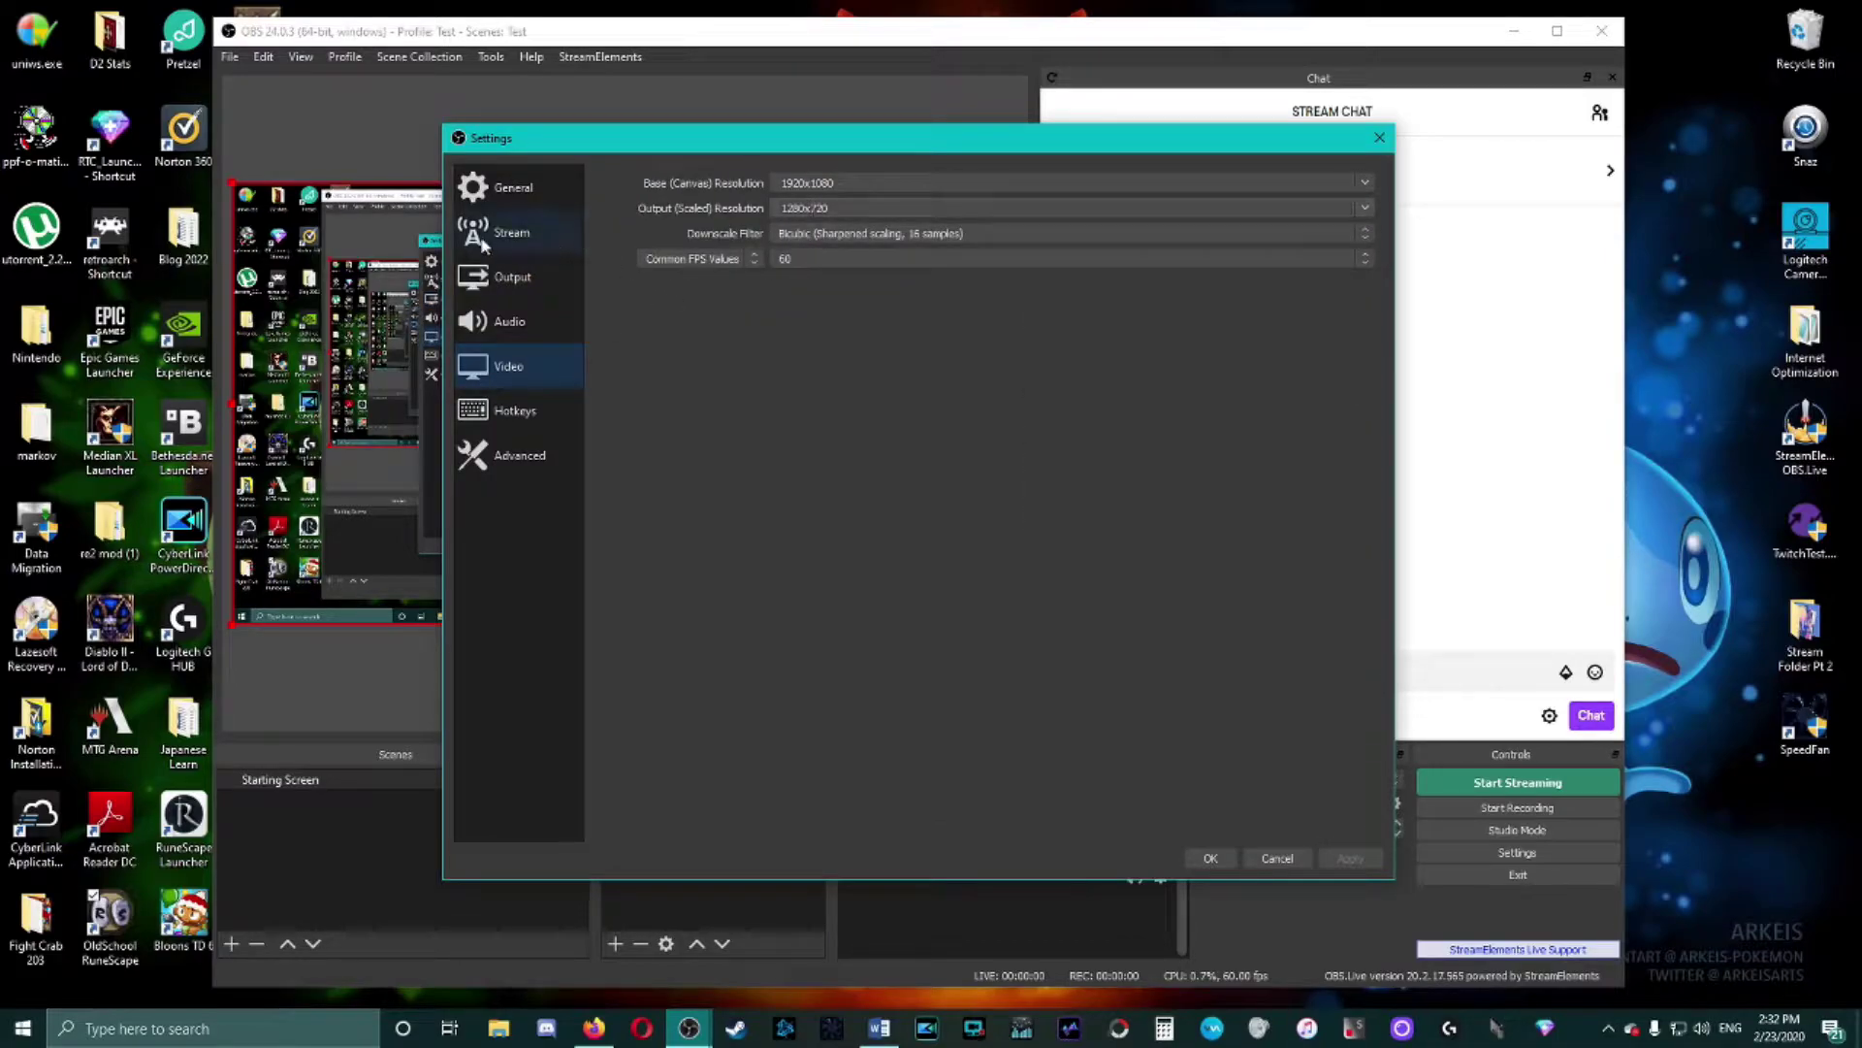
pyautogui.click(524, 233)
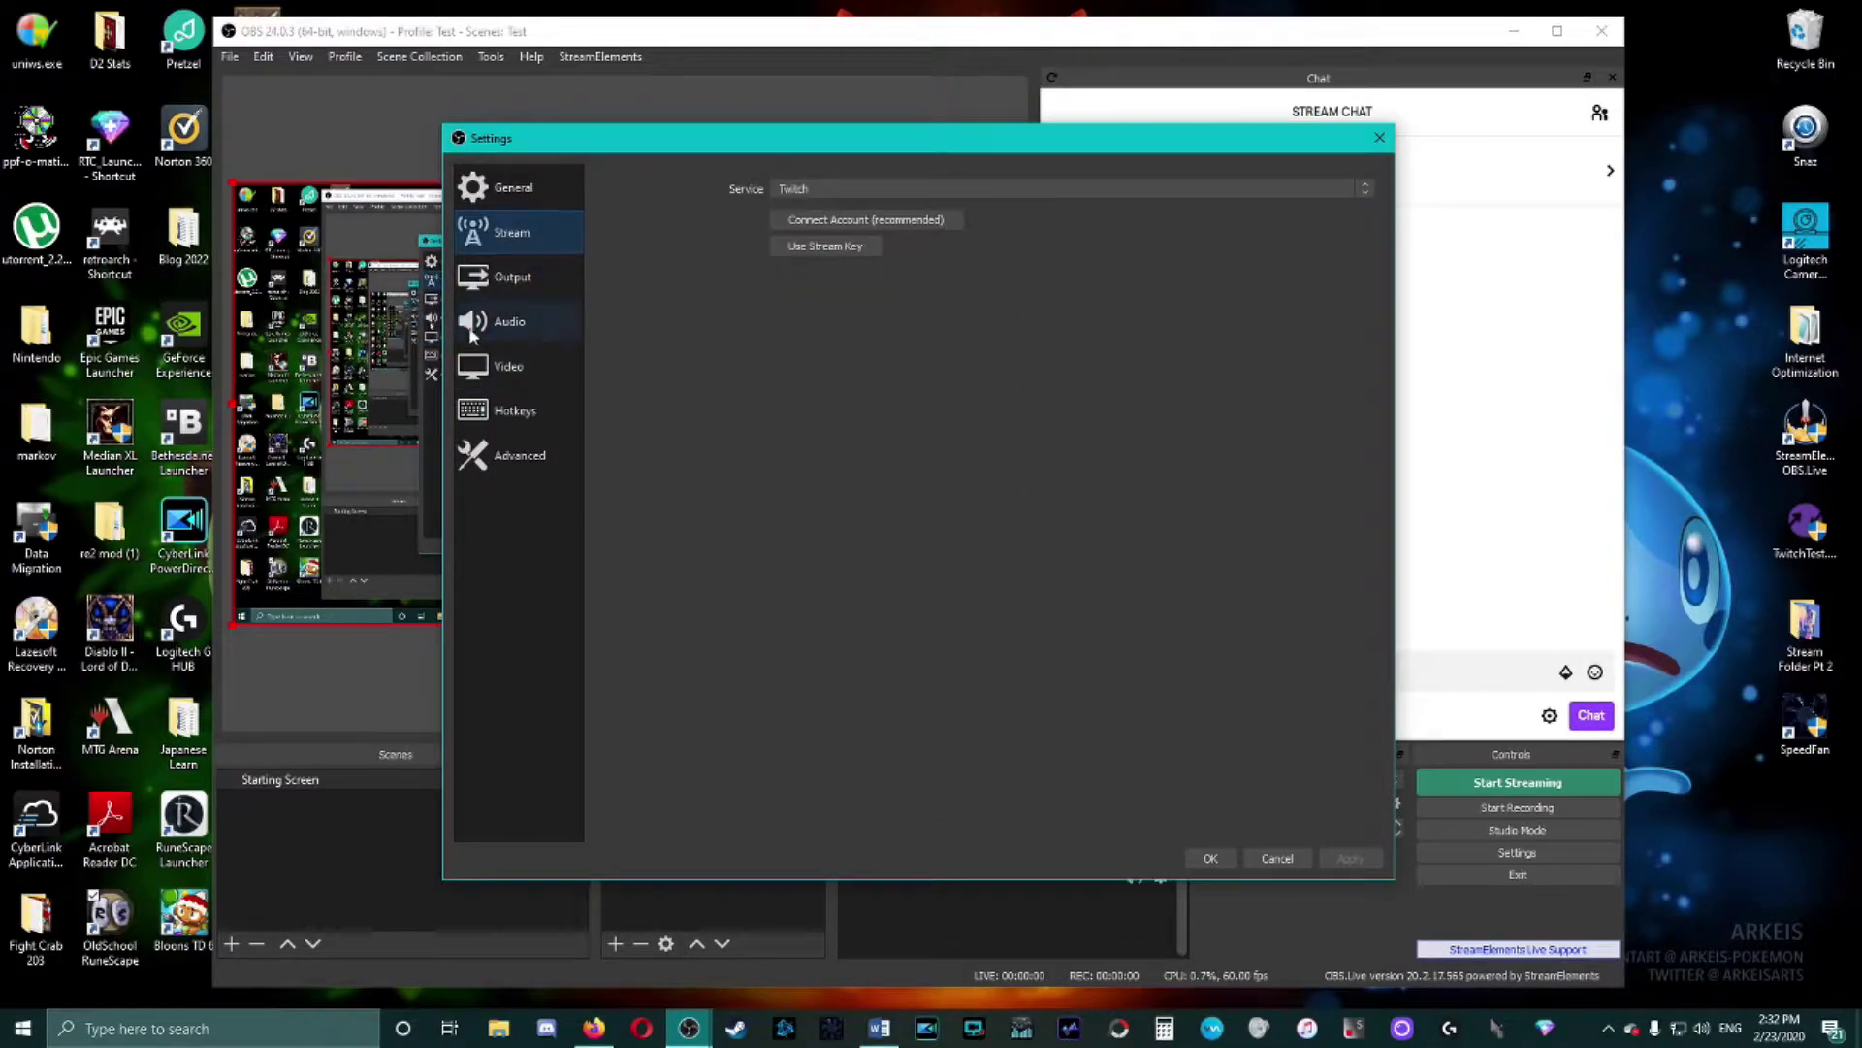
pyautogui.click(543, 273)
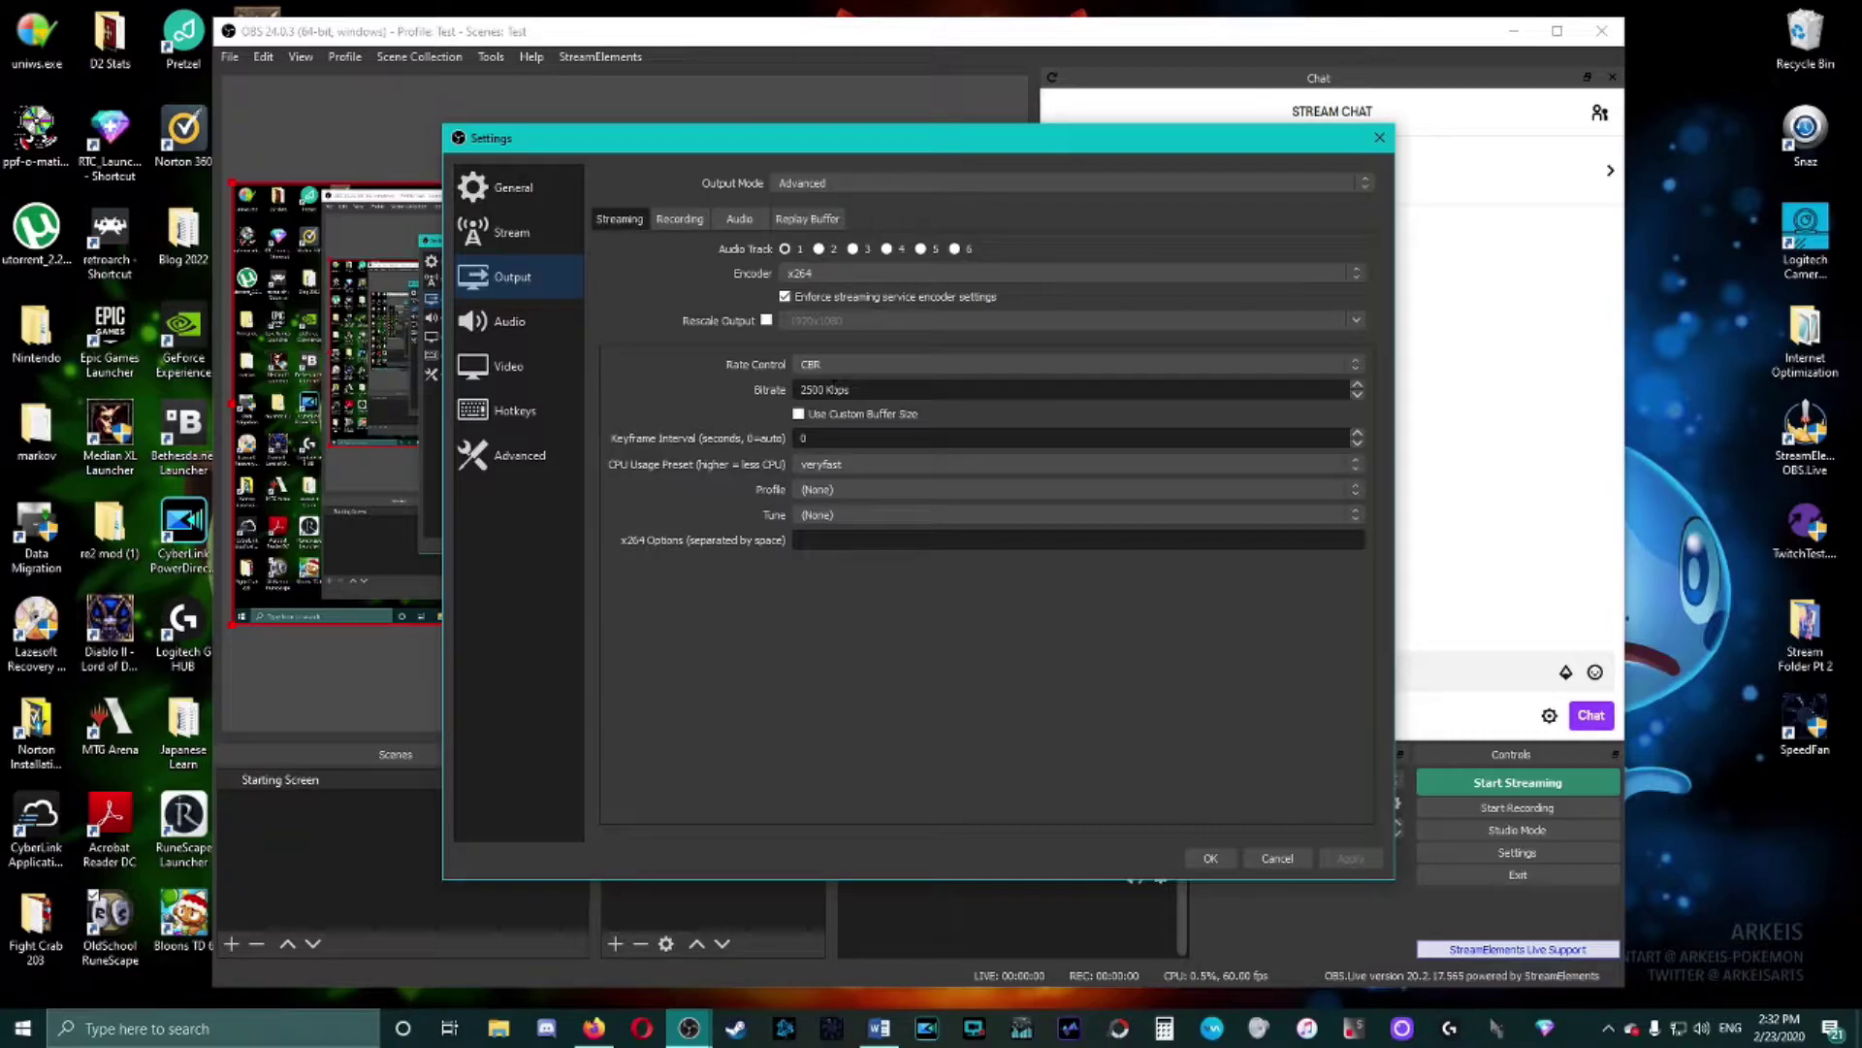
# - Switch to Firefox and examine the recommended bitrate and content type for 1080p 60fps NVENC in Twitch's Broadcasting Guidelines
pyautogui.click(593, 1028)
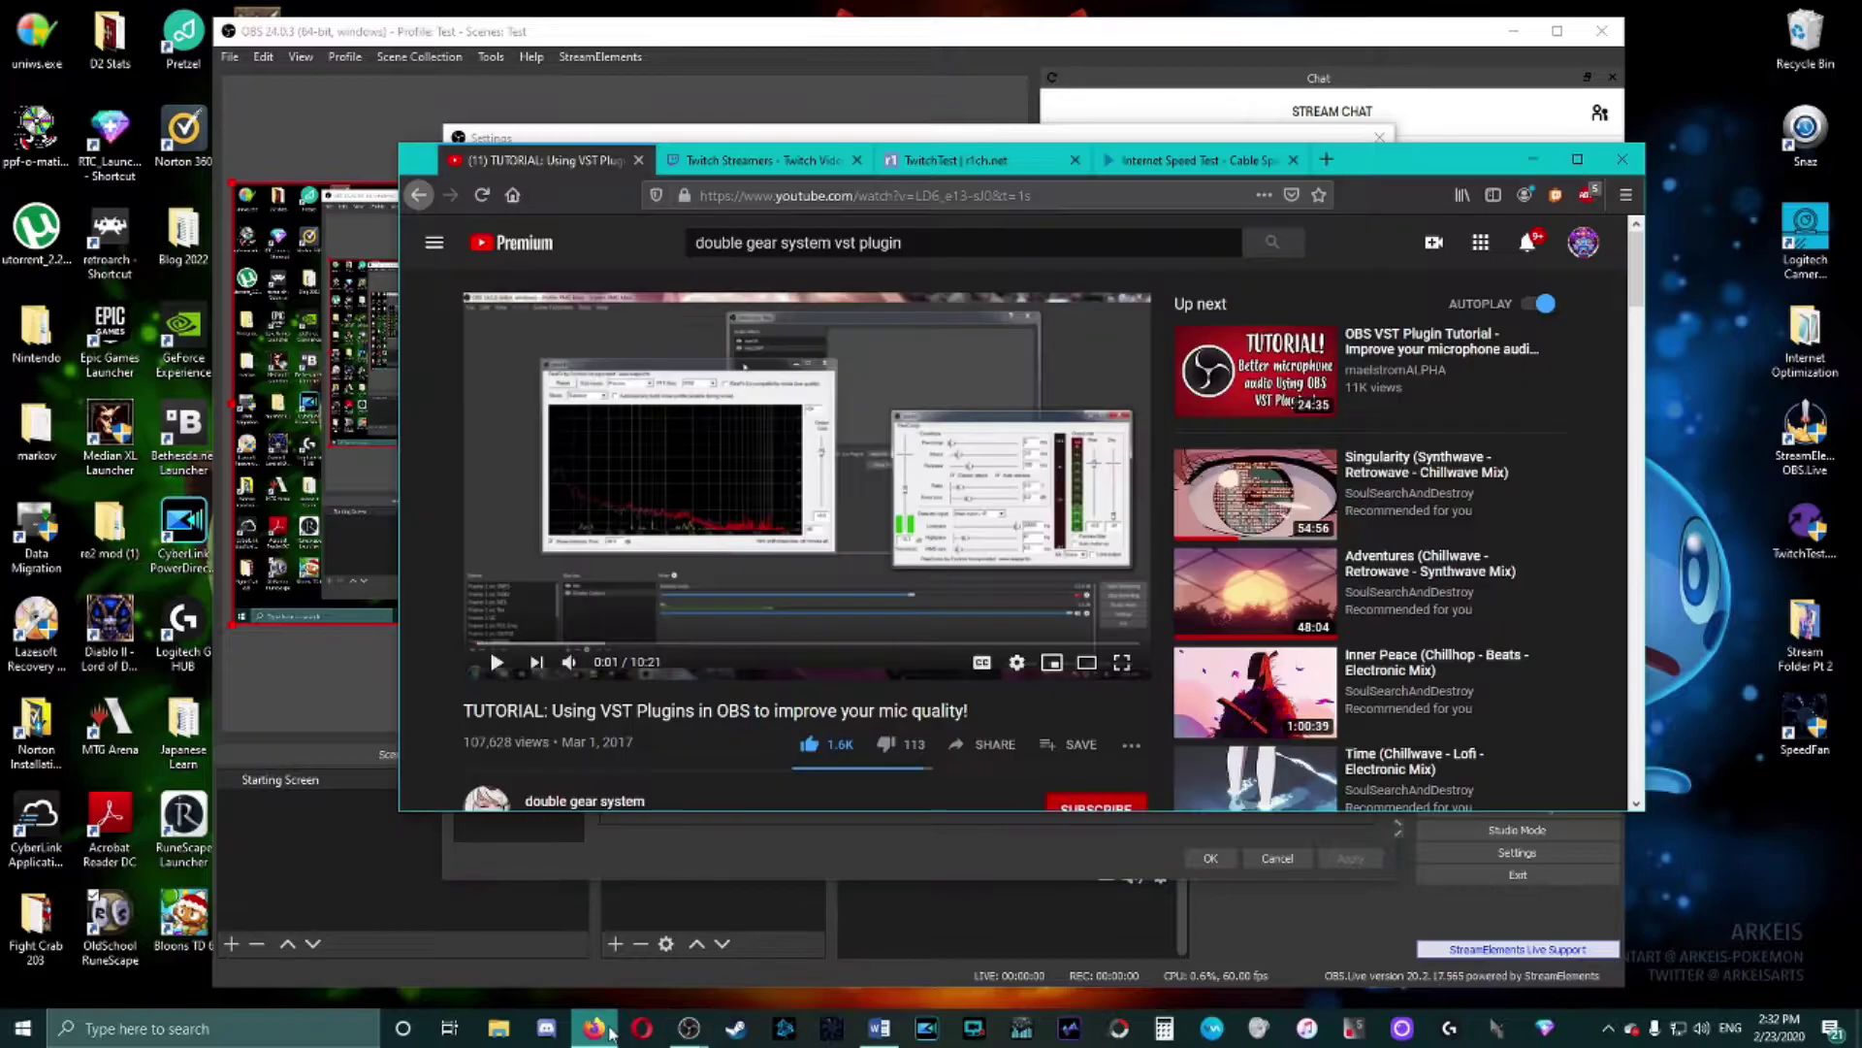
pyautogui.click(805, 158)
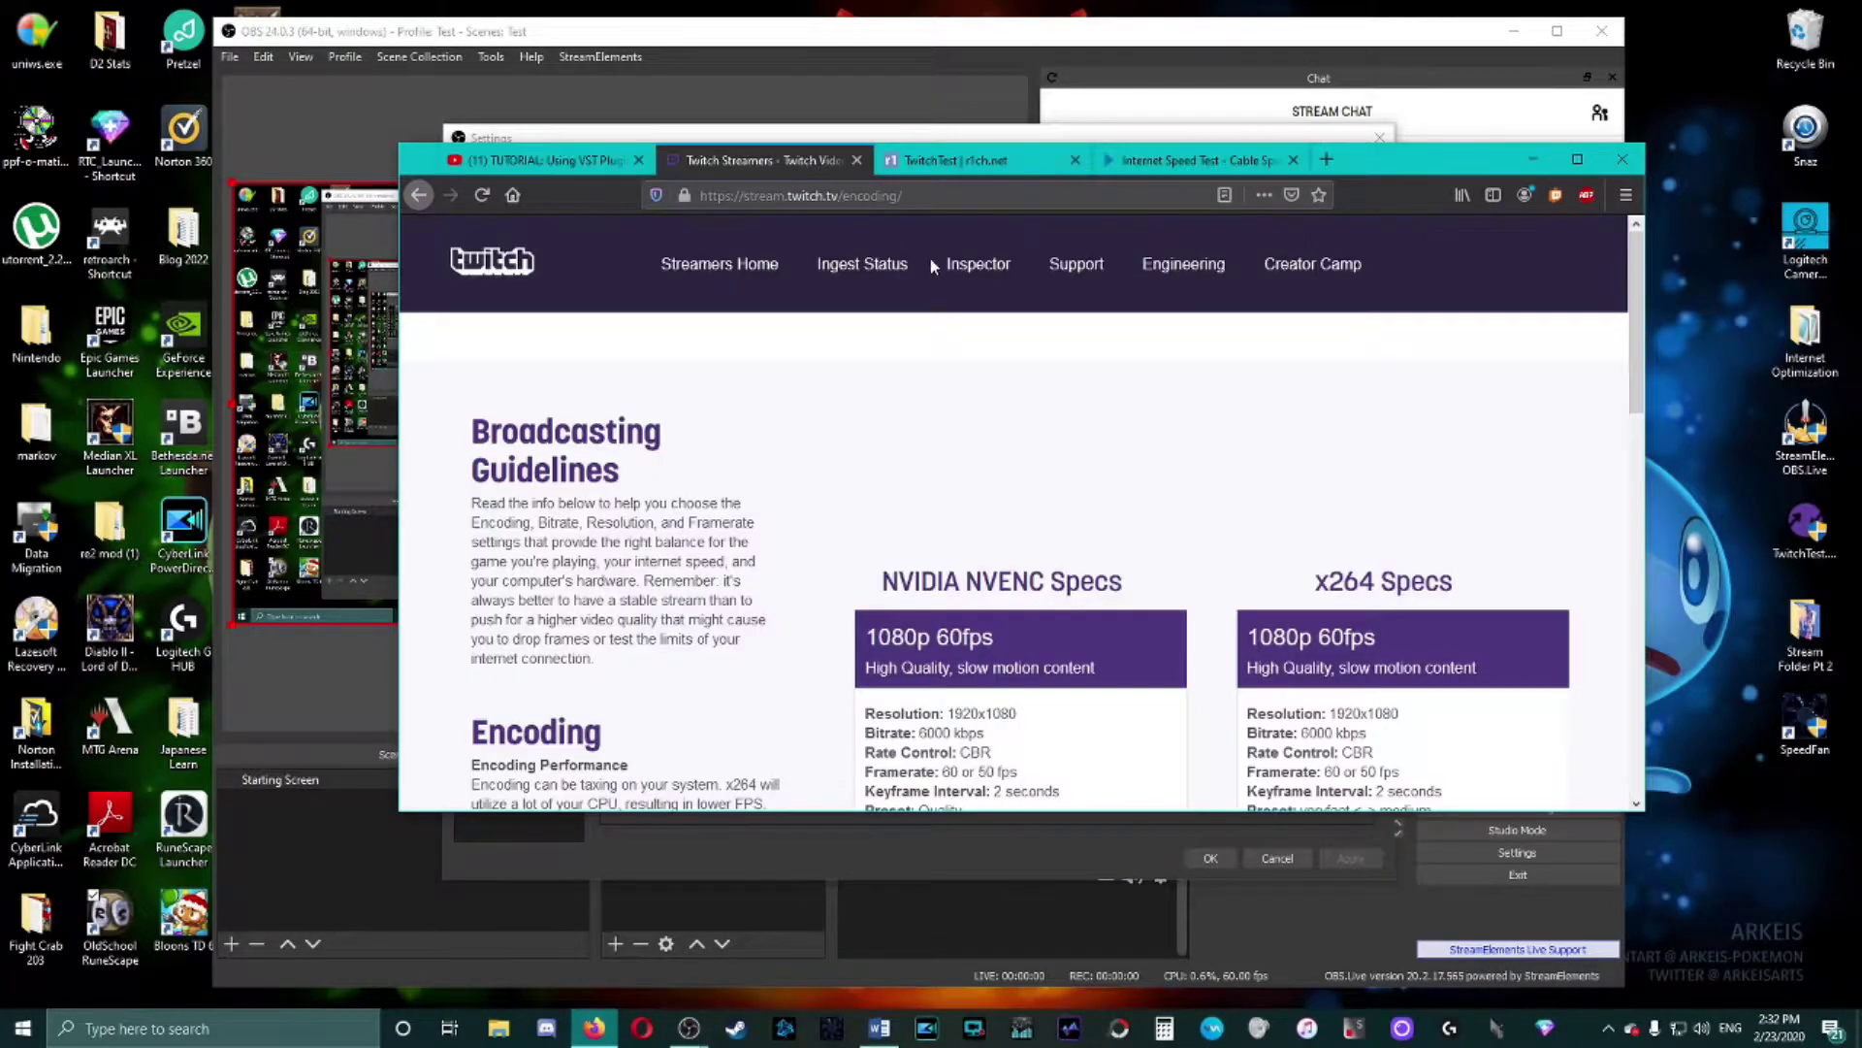
pyautogui.scroll(-5, 1071, 382)
pyautogui.scroll(1, 1191, 506)
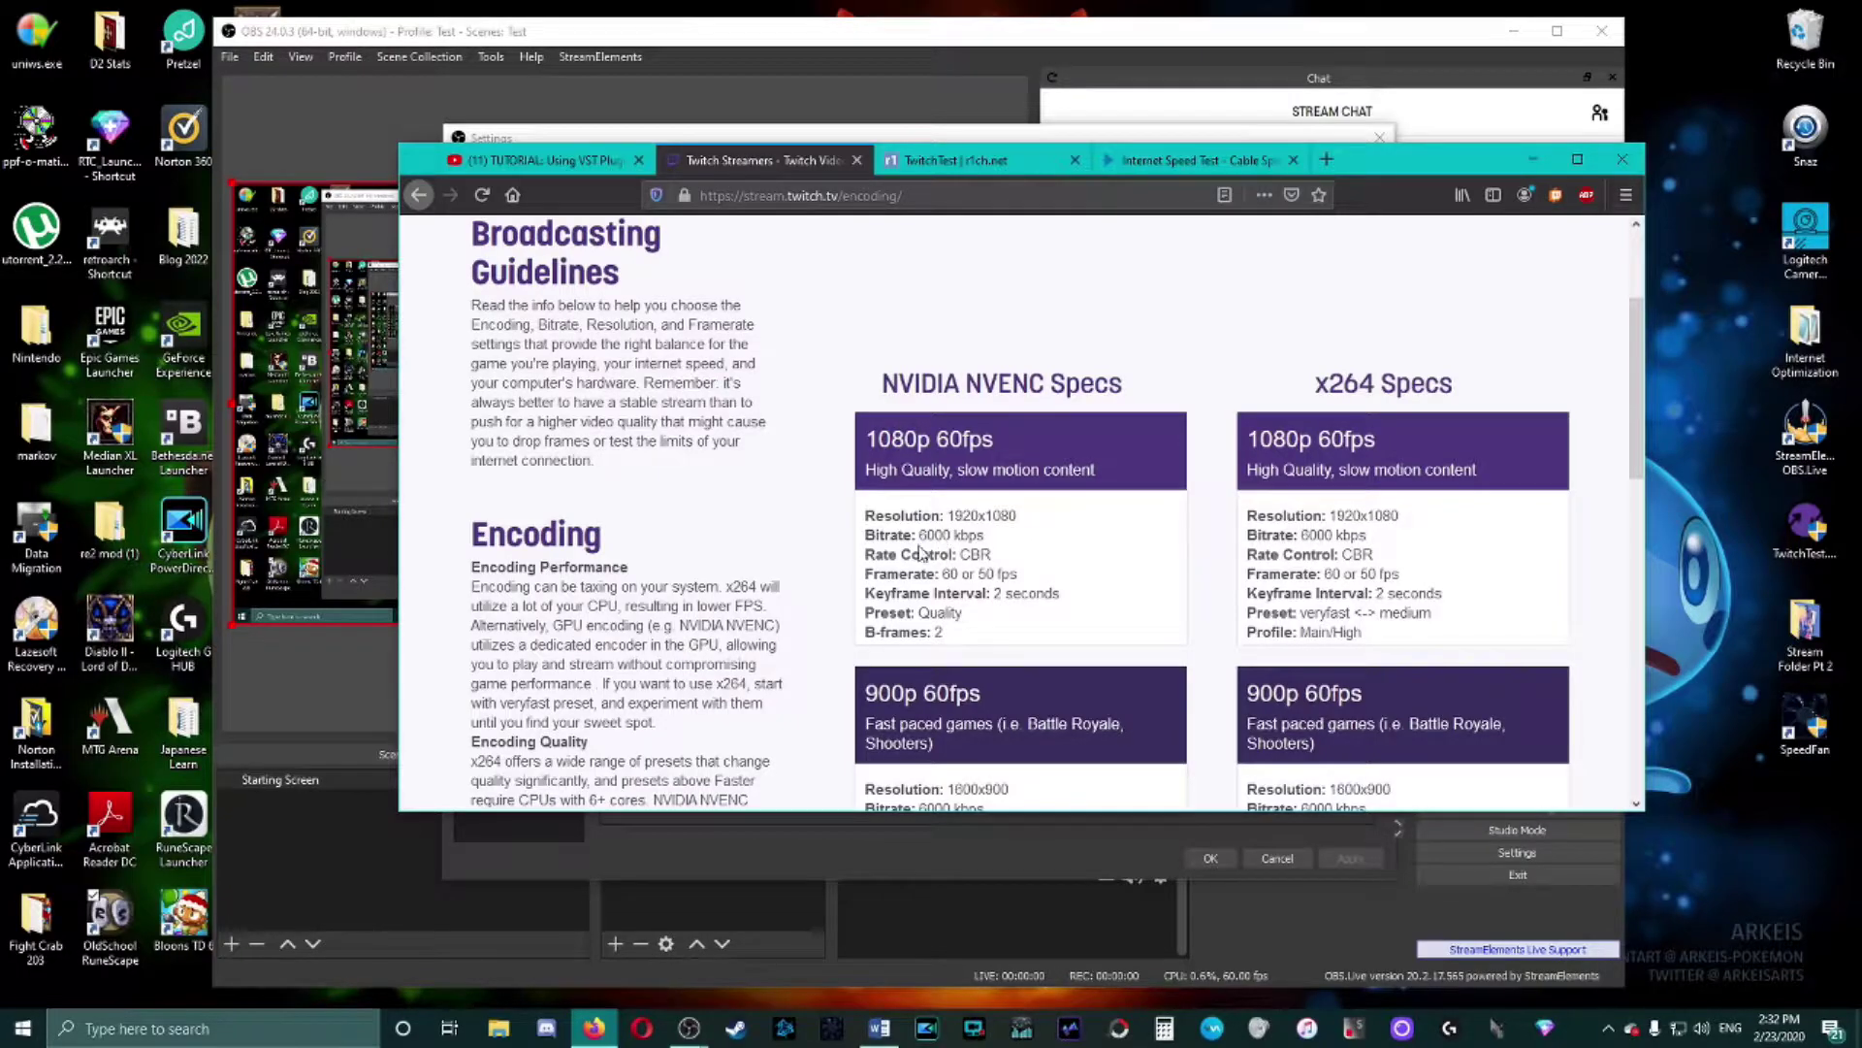
pyautogui.scroll(1, 1261, 699)
pyautogui.scroll(-2, 1138, 527)
pyautogui.scroll(1, 1150, 547)
pyautogui.moveTo(920, 535); pyautogui.dragTo(950, 535)
pyautogui.click(1036, 546)
pyautogui.moveTo(864, 470); pyautogui.dragTo(1097, 470)
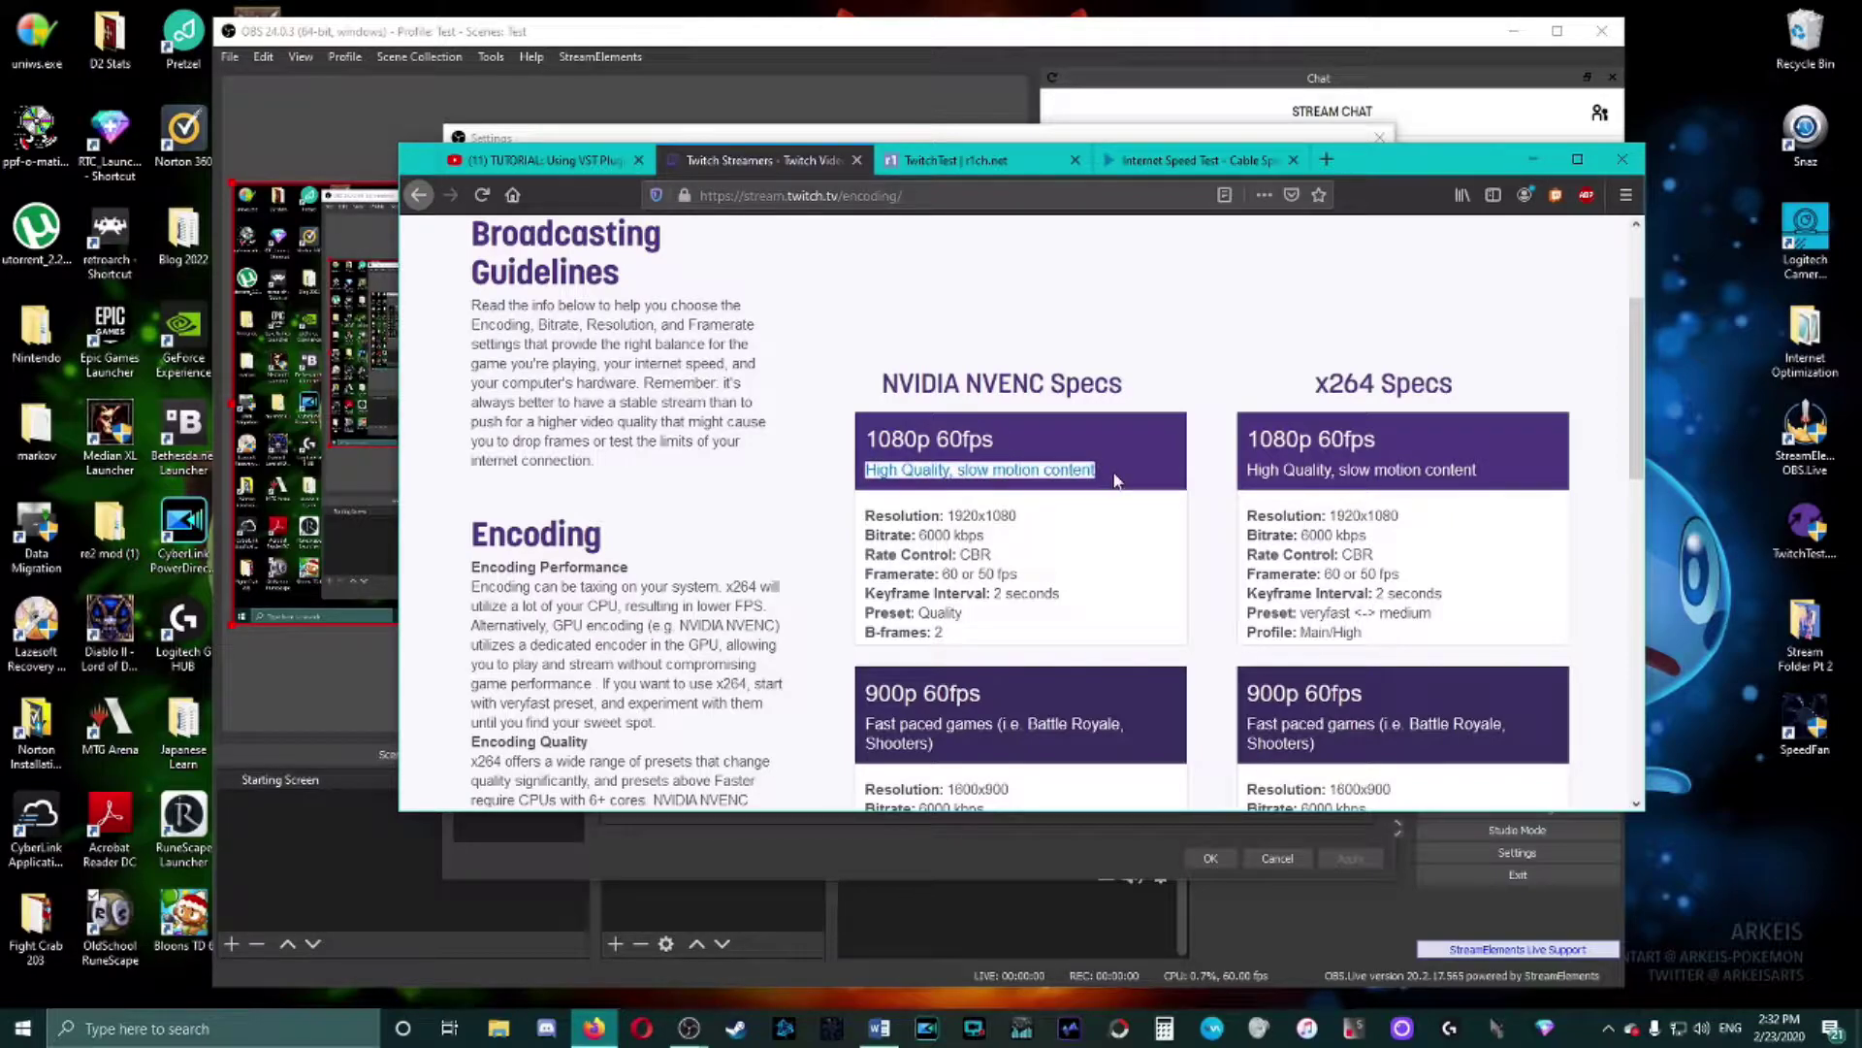
pyautogui.click(1090, 535)
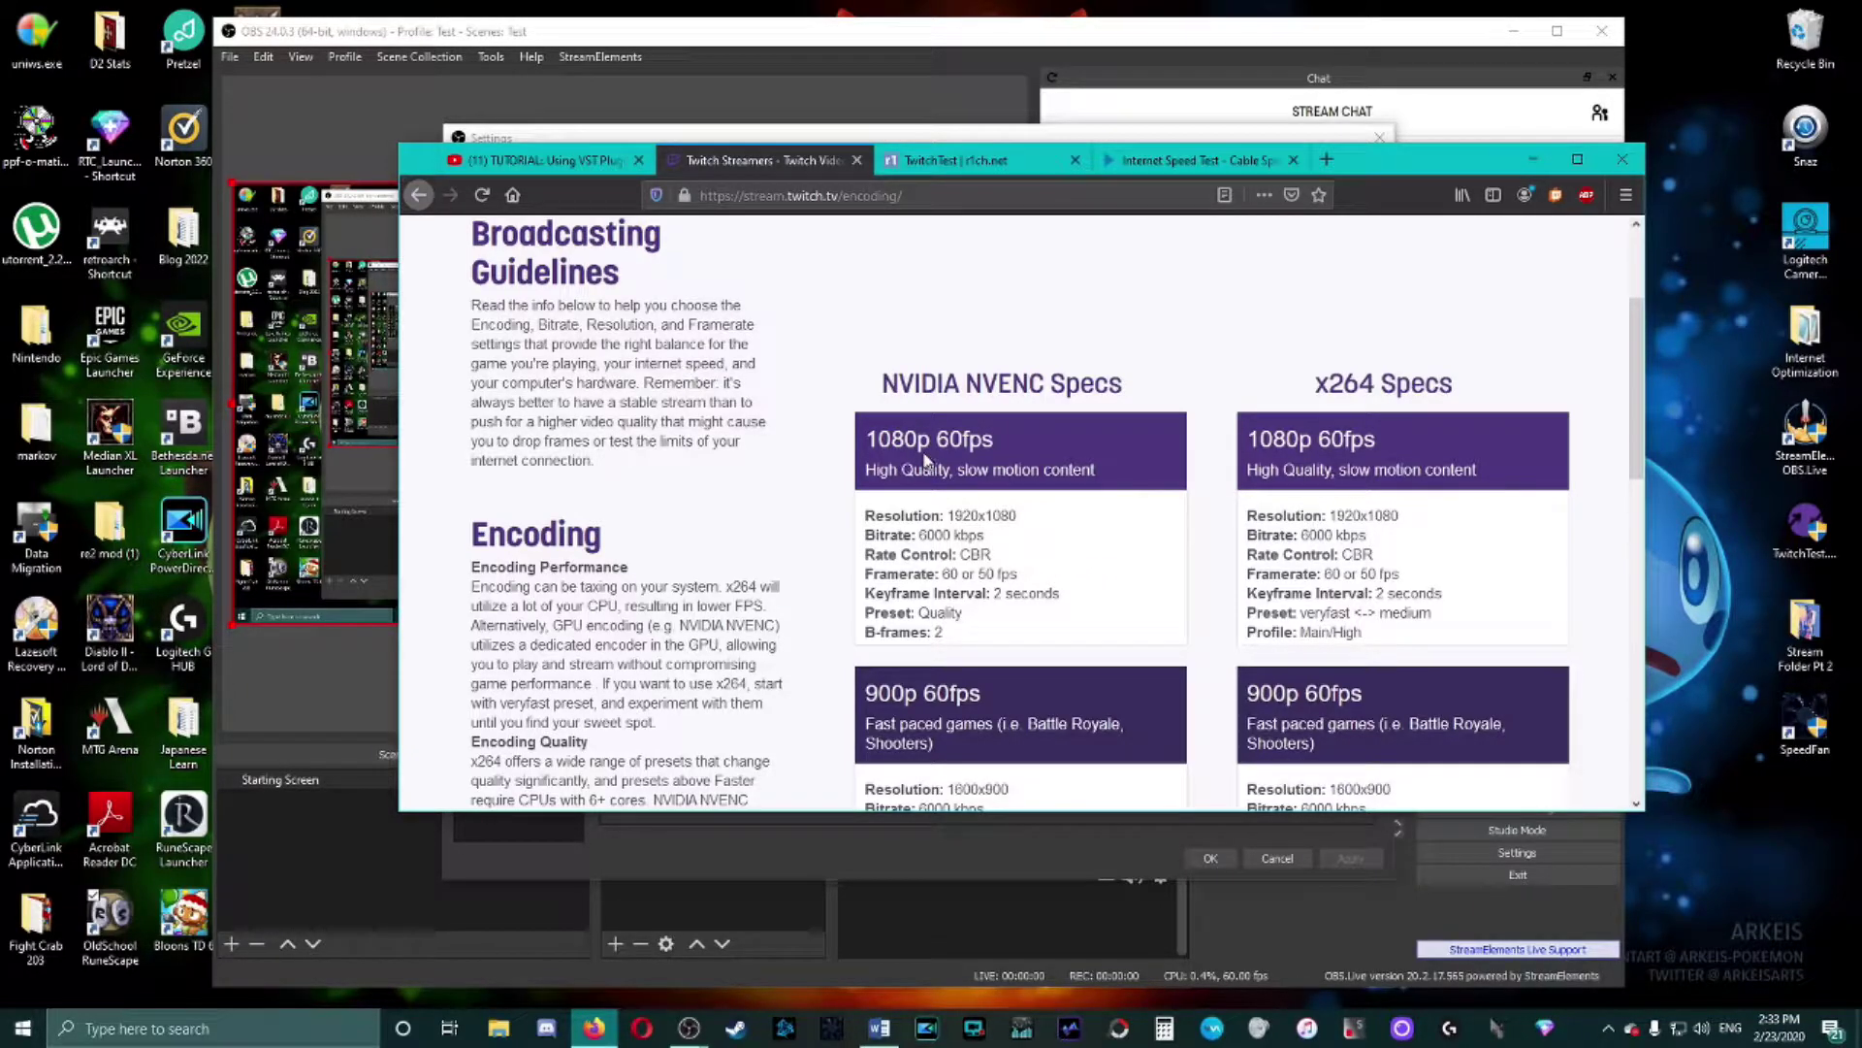
pyautogui.moveTo(919, 539); pyautogui.dragTo(933, 536)
pyautogui.click(1043, 543)
# - Compare the 1080p 60fps and 900p 60fps recommendations for the NVENC and x264 encoders
pyautogui.scroll(-1, 1042, 536)
pyautogui.scroll(-3, 1043, 536)
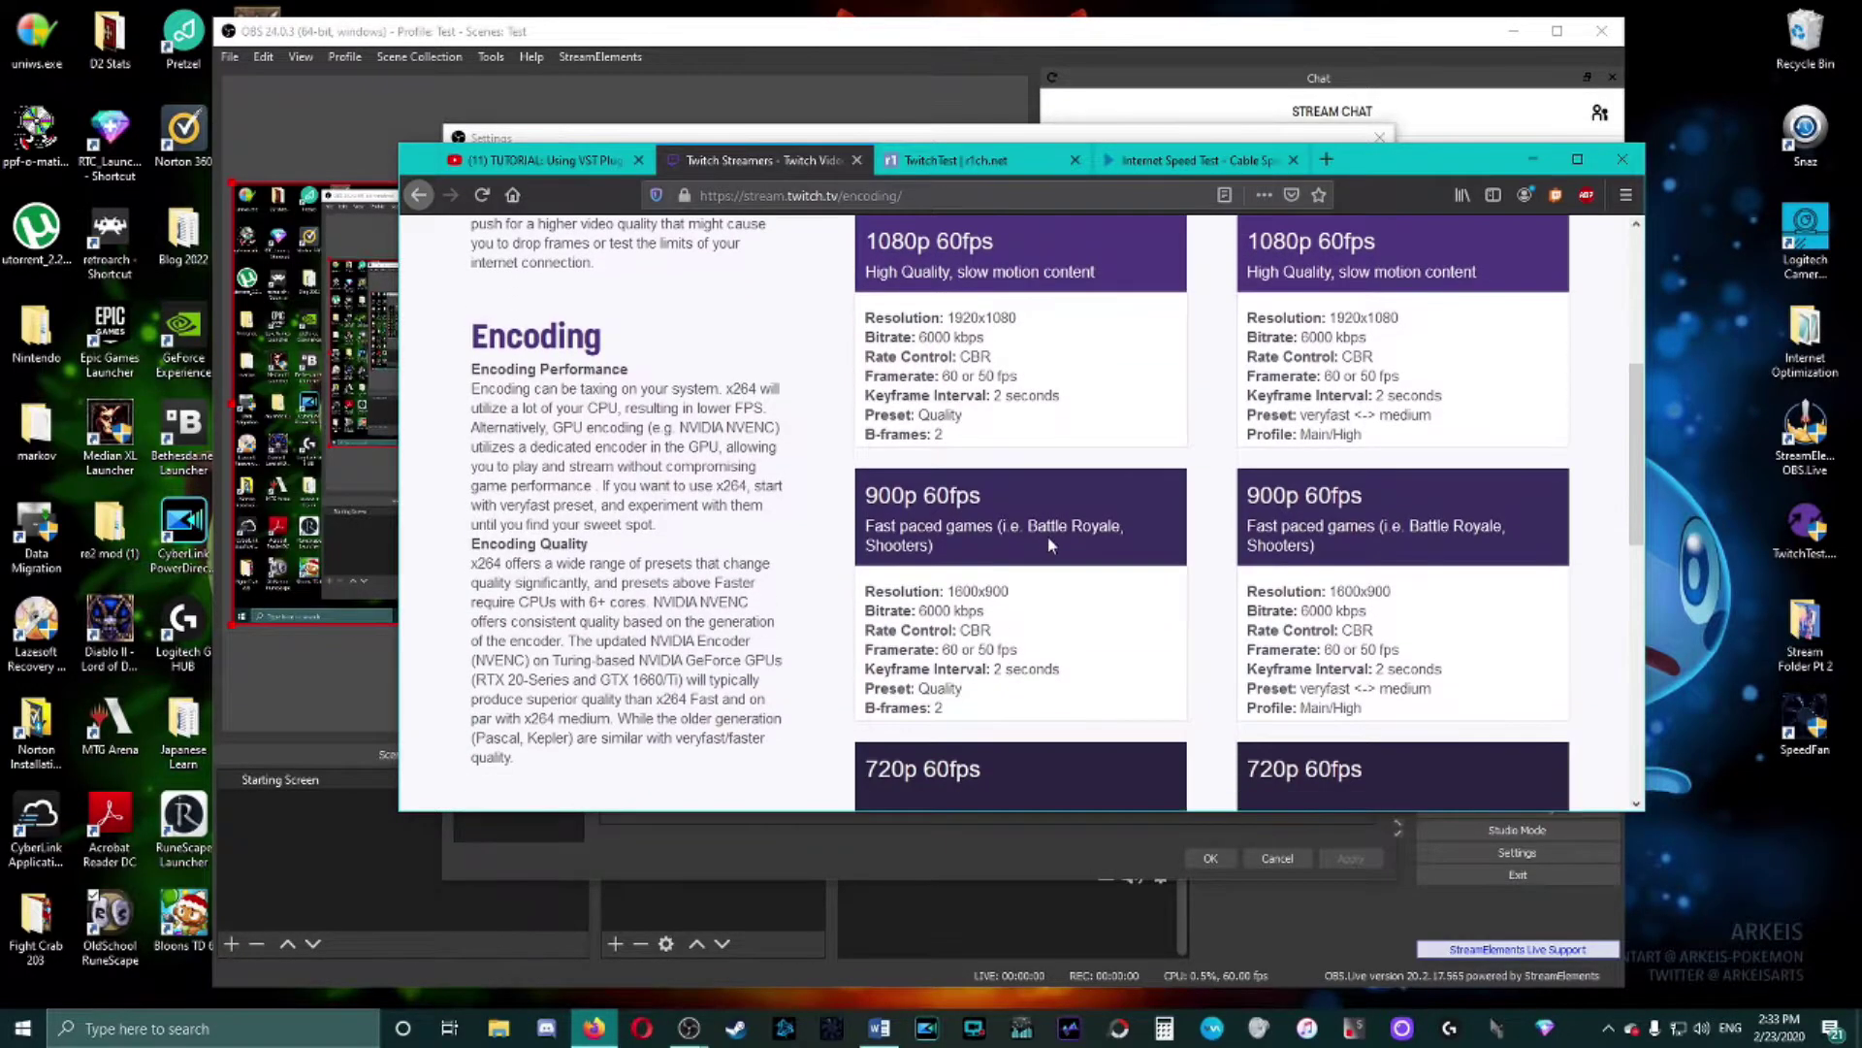
pyautogui.scroll(1, 1097, 560)
pyautogui.scroll(1, 941, 568)
pyautogui.scroll(-1, 938, 582)
pyautogui.scroll(1, 924, 551)
pyautogui.scroll(-1, 926, 582)
pyautogui.scroll(1, 970, 621)
pyautogui.scroll(-1, 922, 606)
pyautogui.scroll(1, 1102, 618)
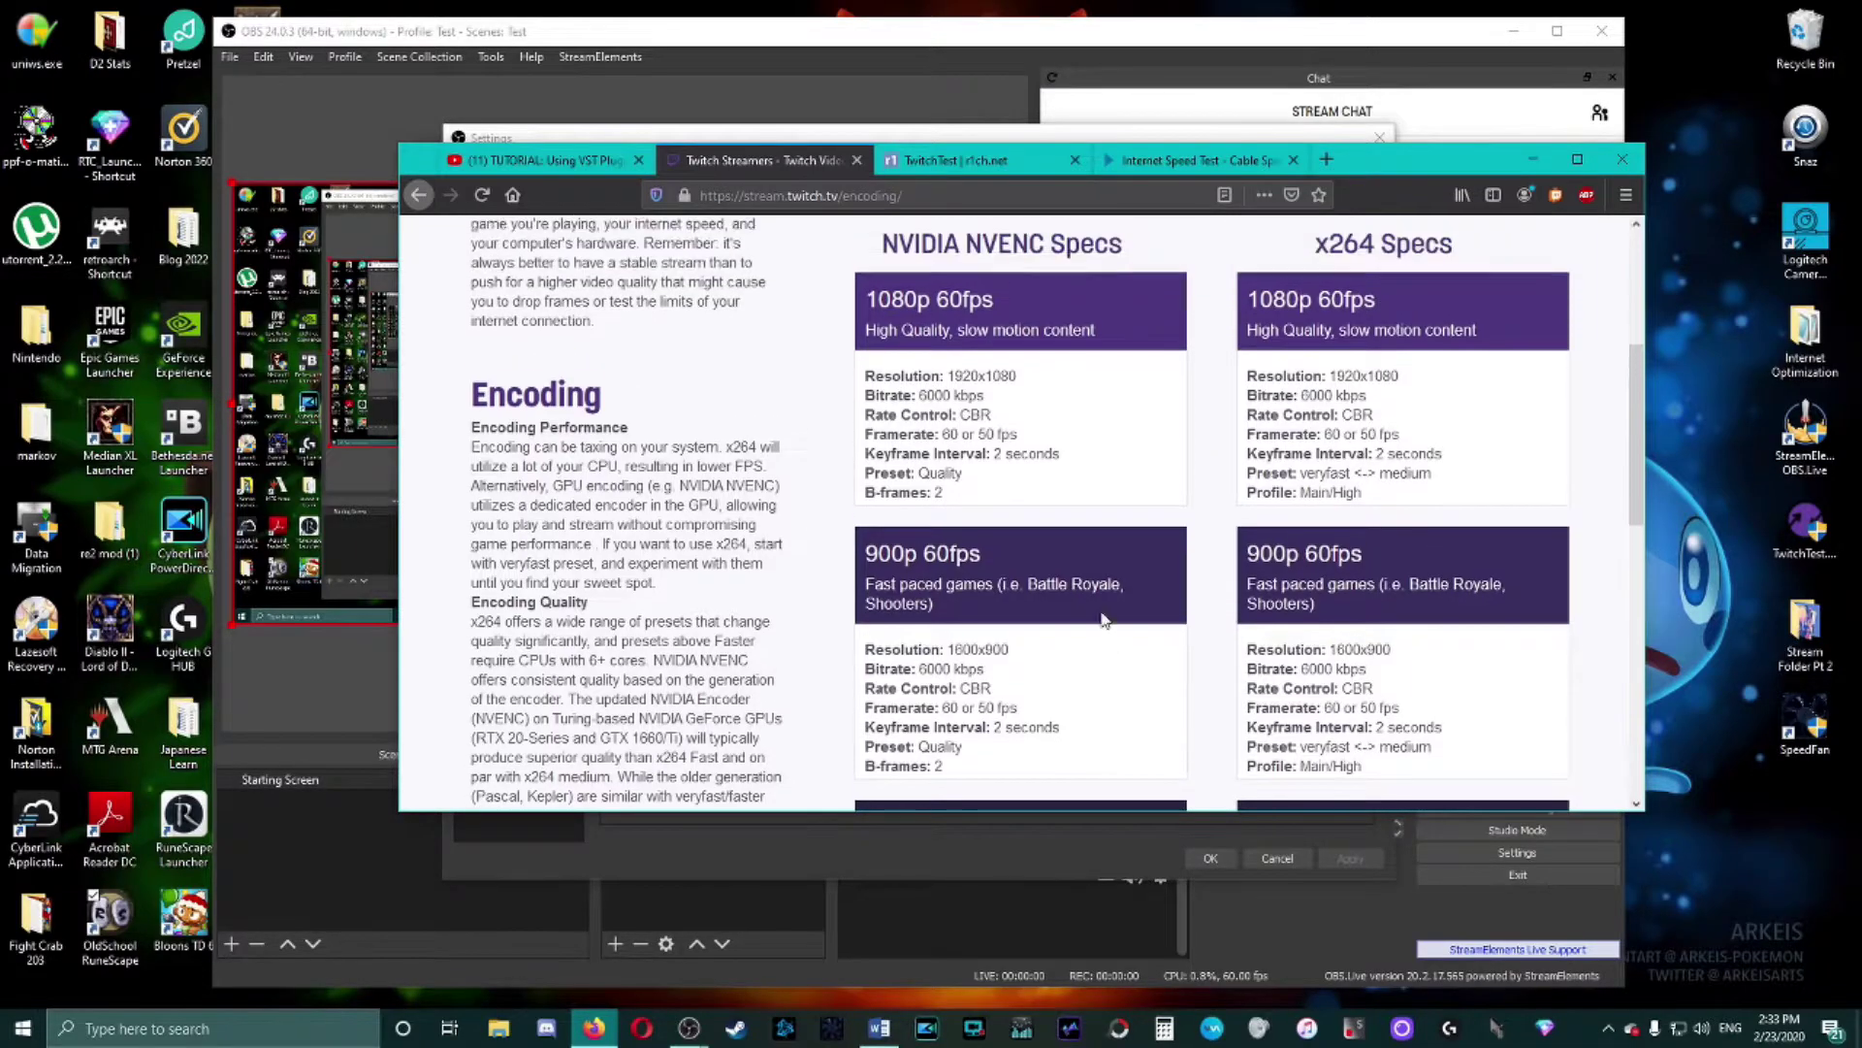
pyautogui.scroll(2, 1102, 618)
pyautogui.scroll(-2, 1102, 618)
pyautogui.scroll(-2, 1102, 618)
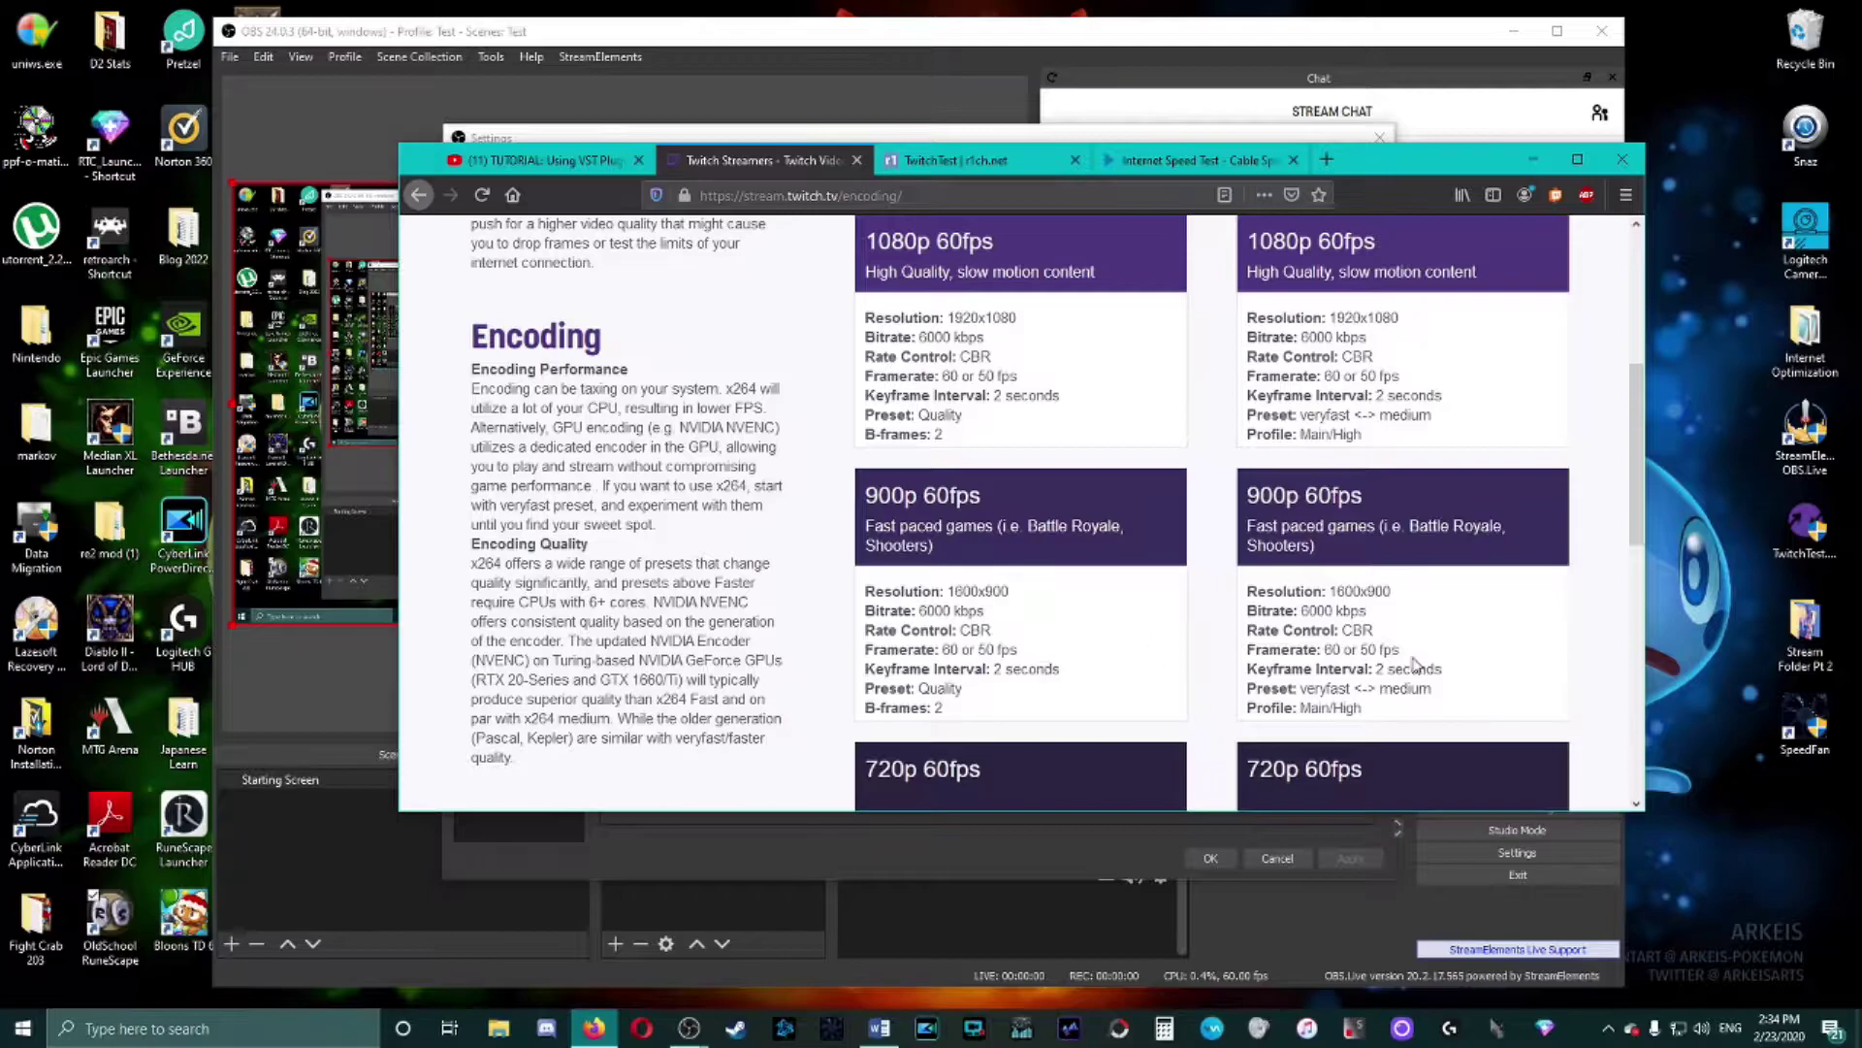
pyautogui.scroll(5, 989, 742)
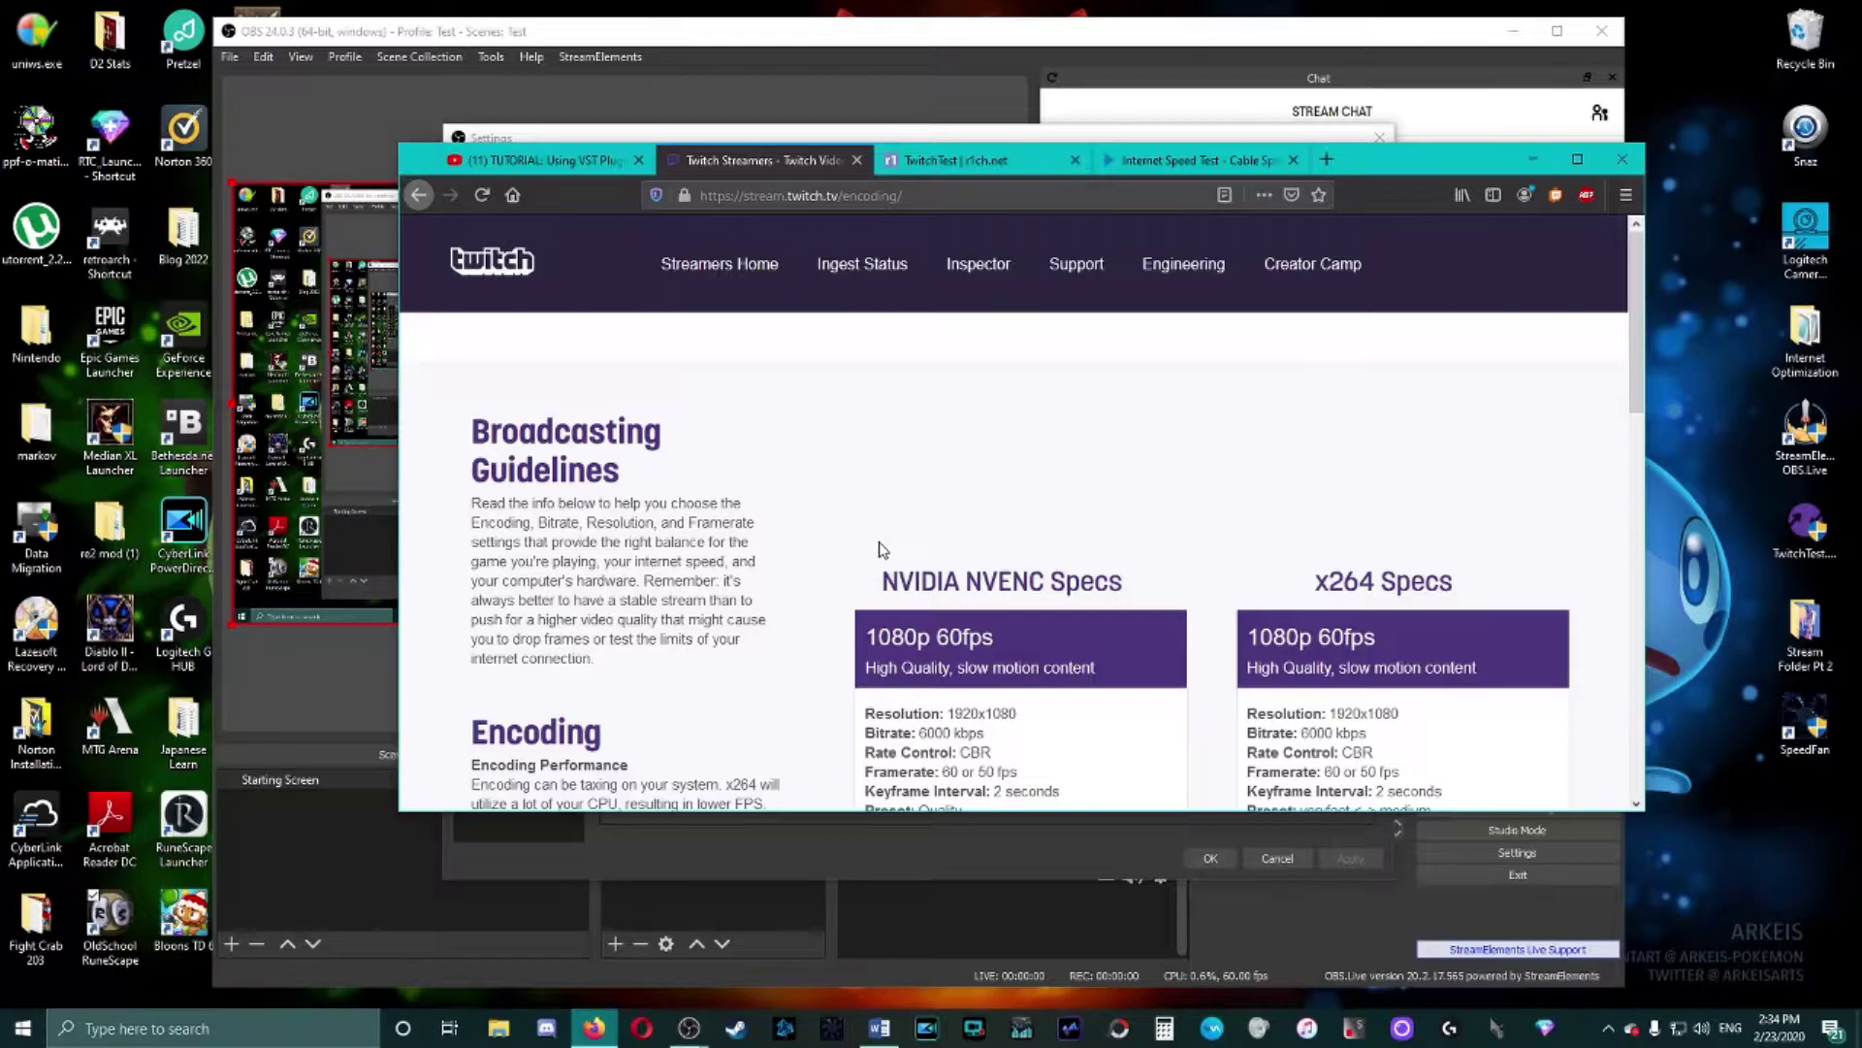
# - Look over the recommended specs from 1080p 60fps down to 720p 60fps in the Broadcasting Guidelines
pyautogui.scroll(-2, 1079, 560)
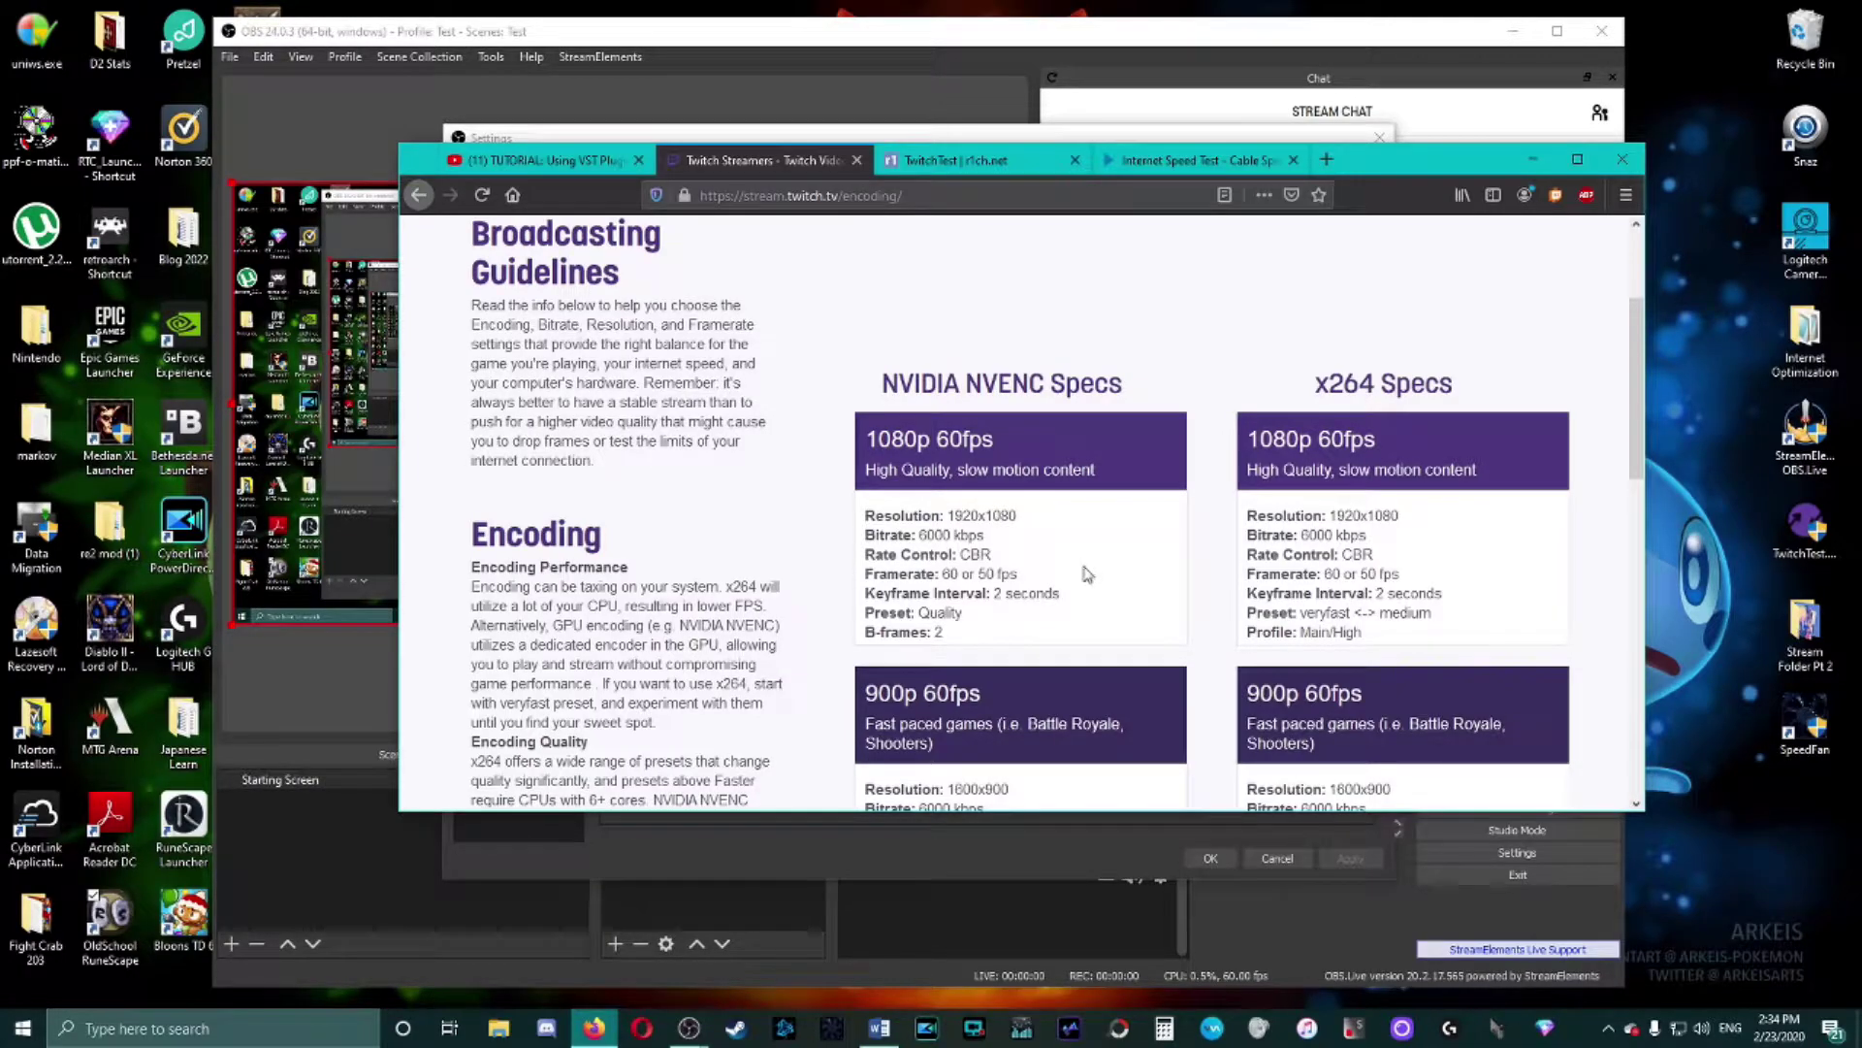
pyautogui.scroll(-1, 1060, 623)
pyautogui.scroll(-1, 1062, 619)
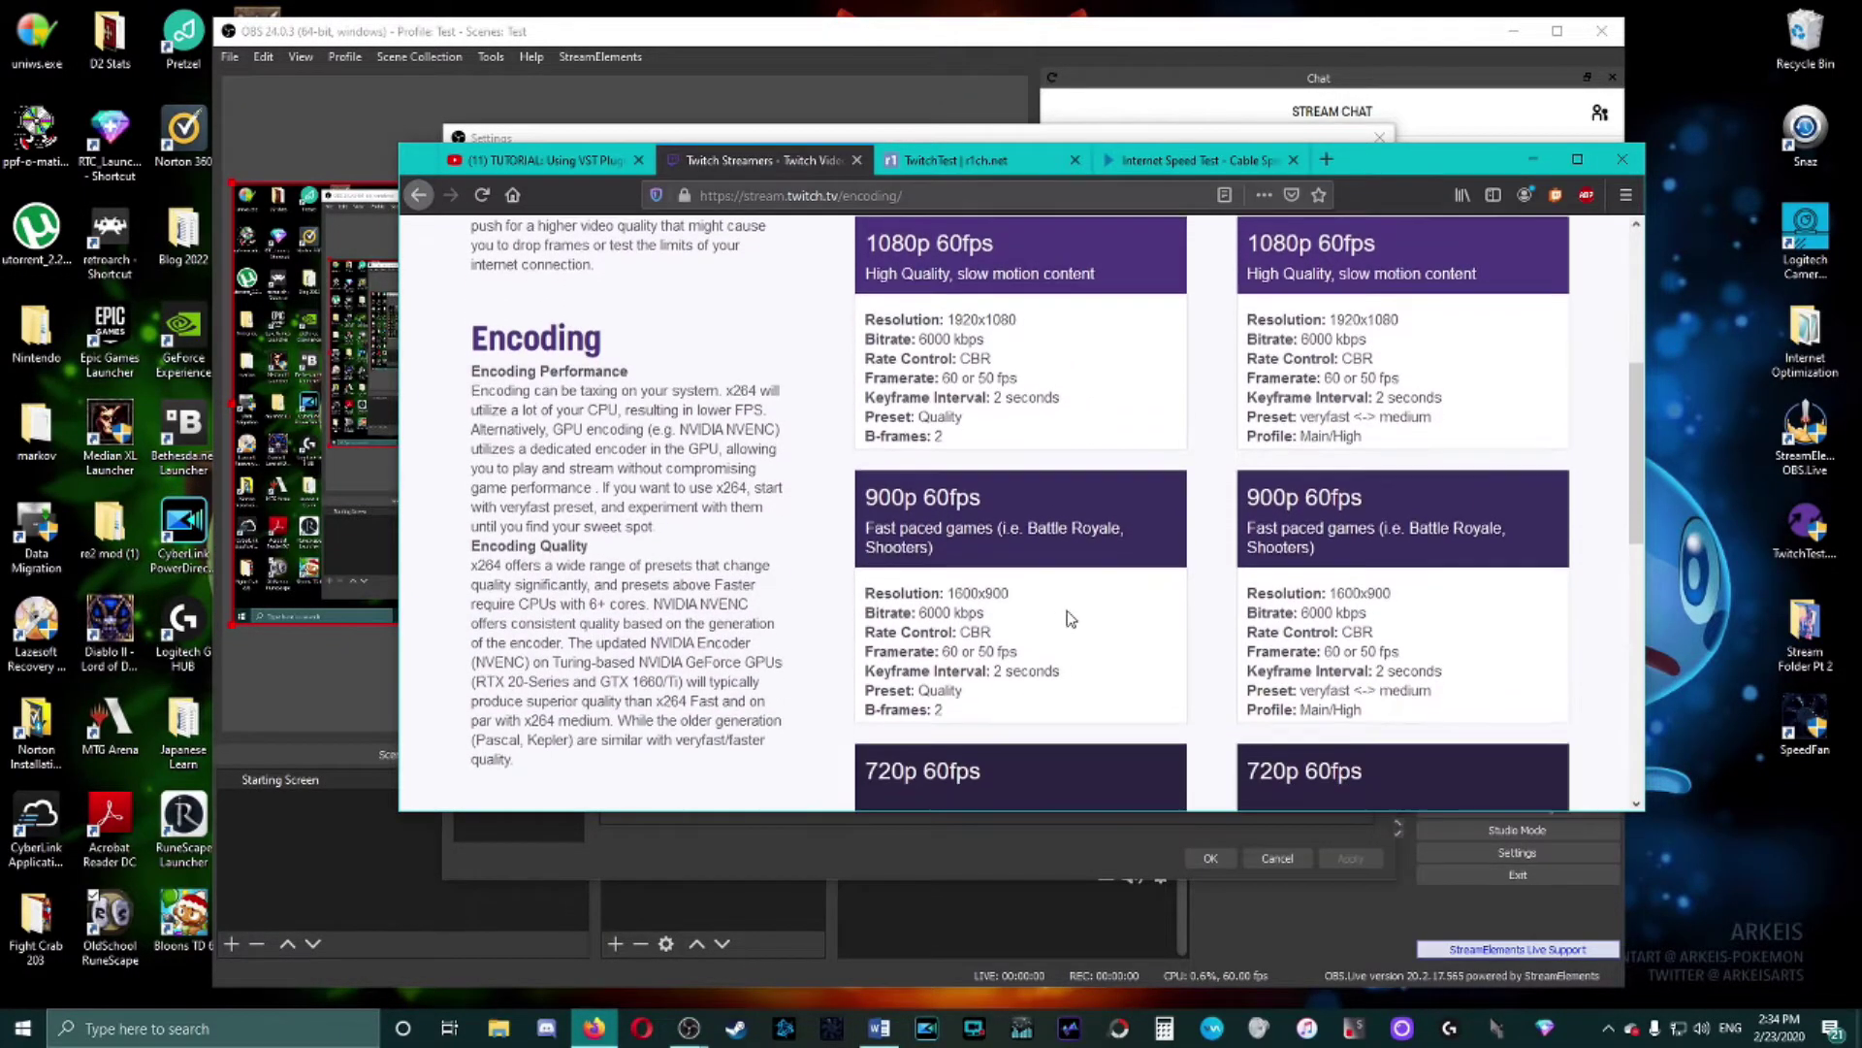
pyautogui.scroll(-3, 1024, 449)
pyautogui.scroll(4, 1194, 624)
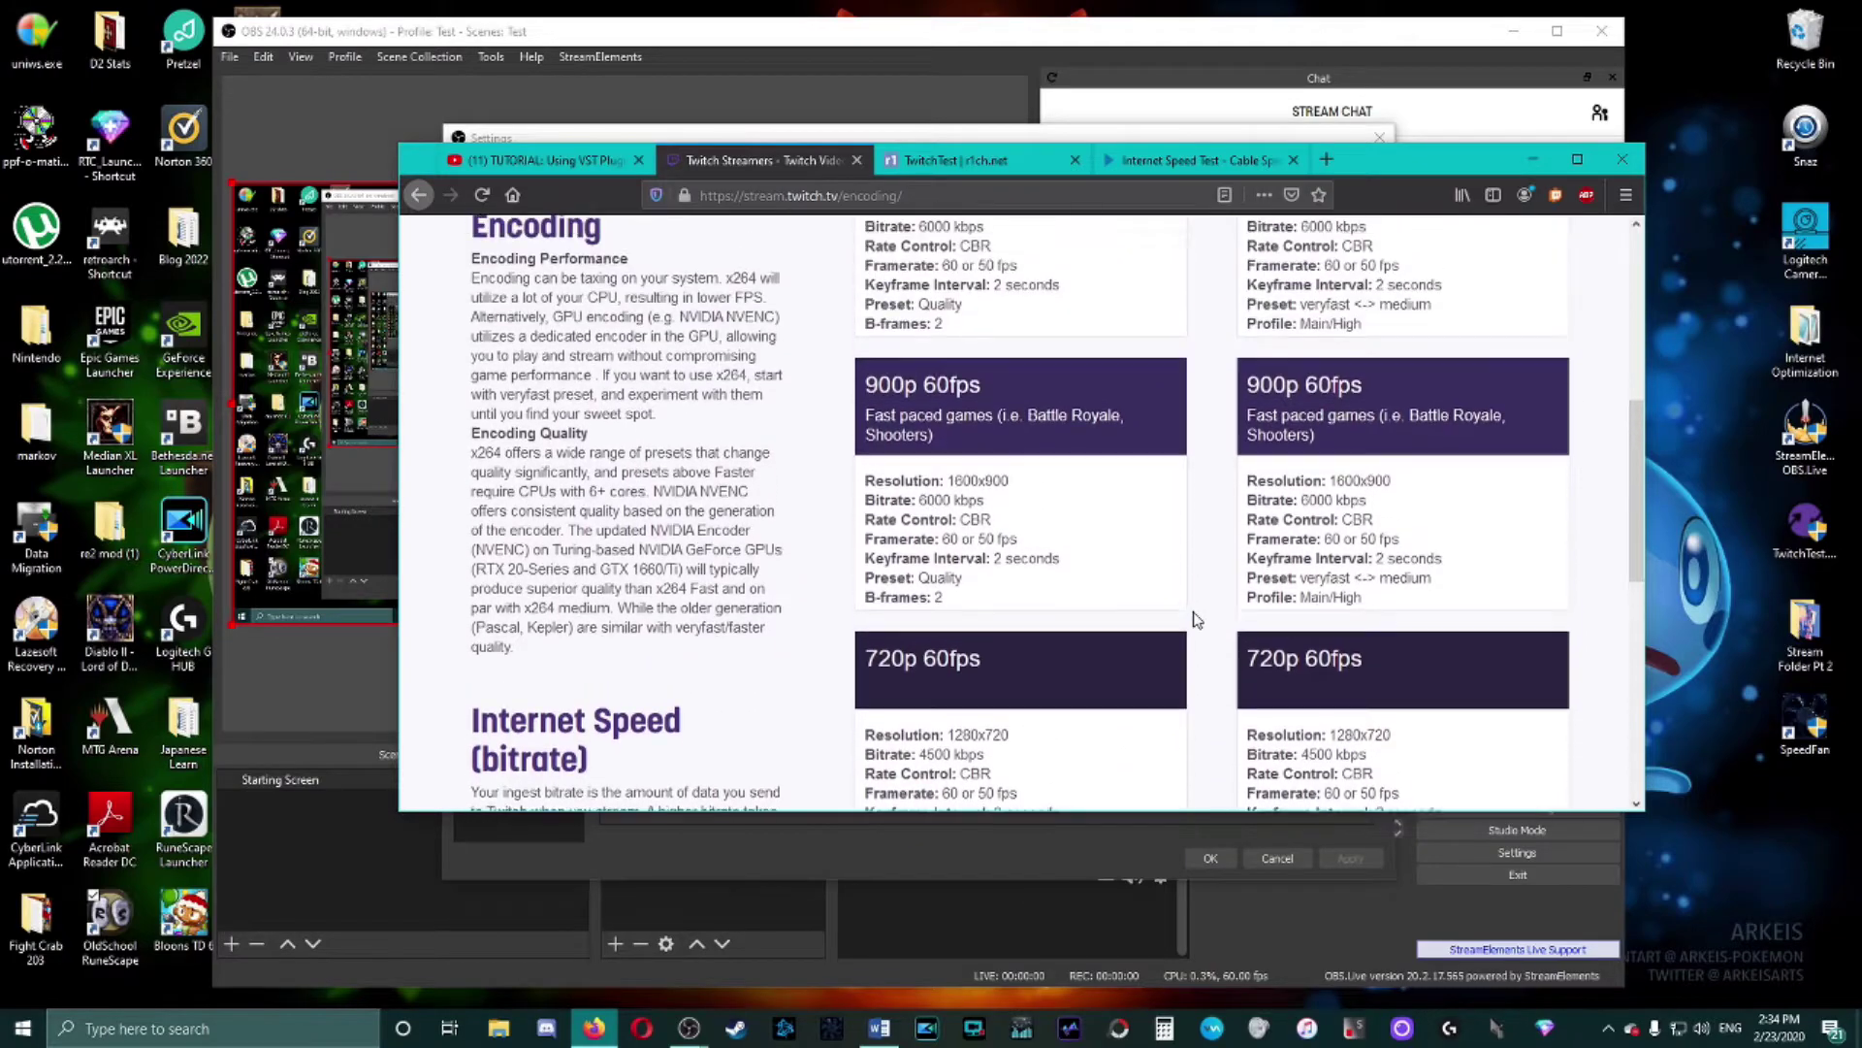
pyautogui.scroll(-2, 1196, 619)
pyautogui.scroll(-2, 1196, 619)
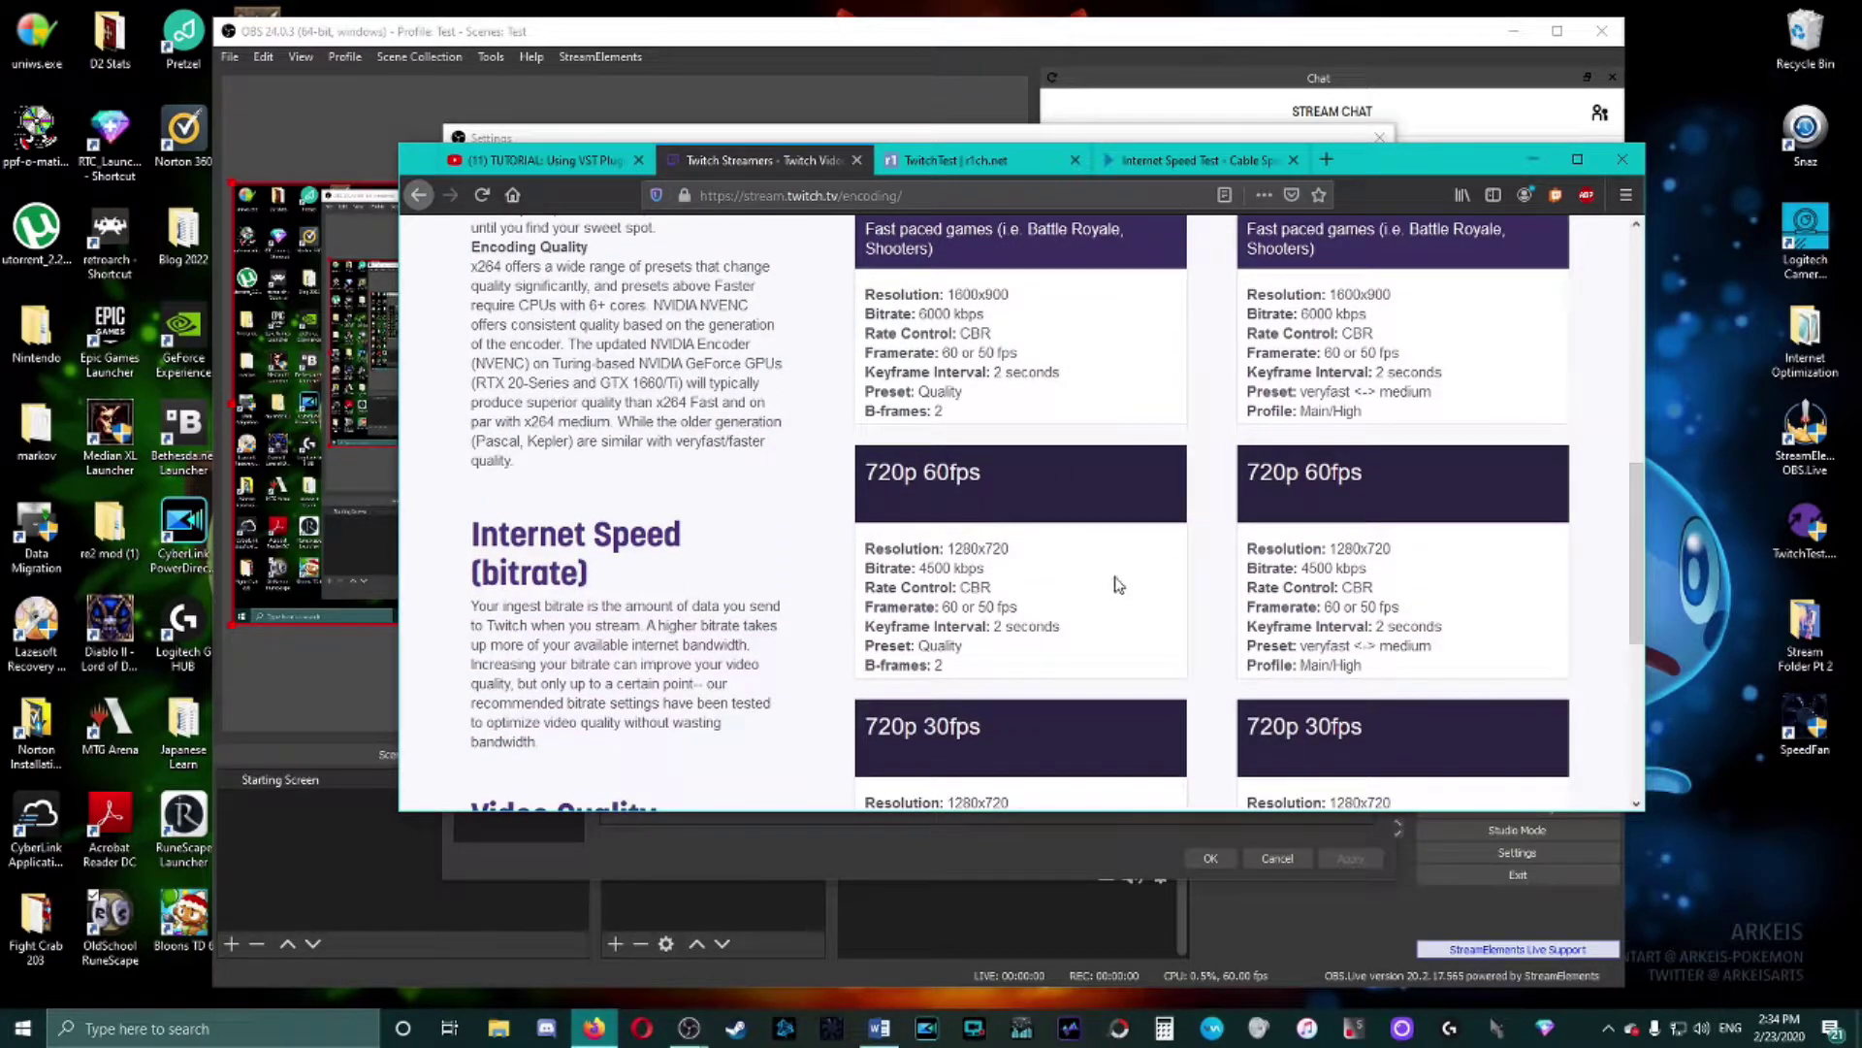
pyautogui.scroll(2, 1114, 582)
pyautogui.scroll(1, 1084, 572)
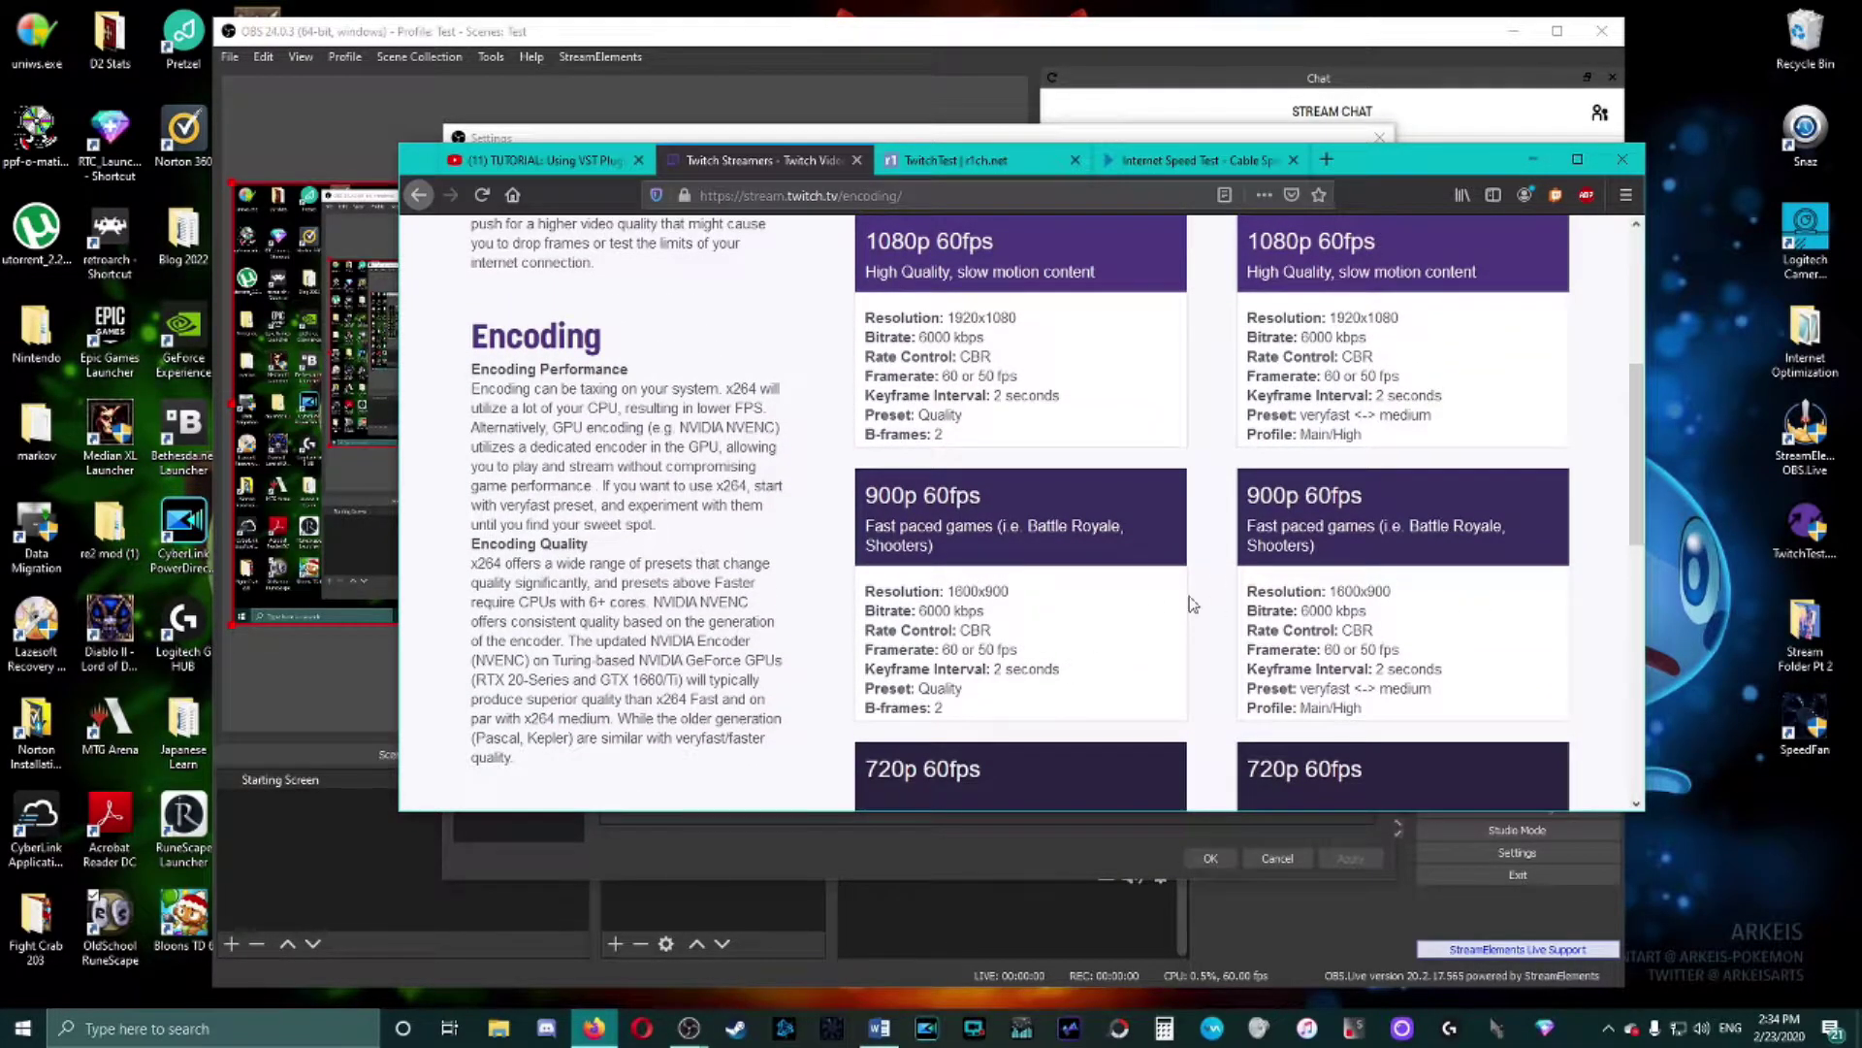
pyautogui.scroll(2, 1383, 623)
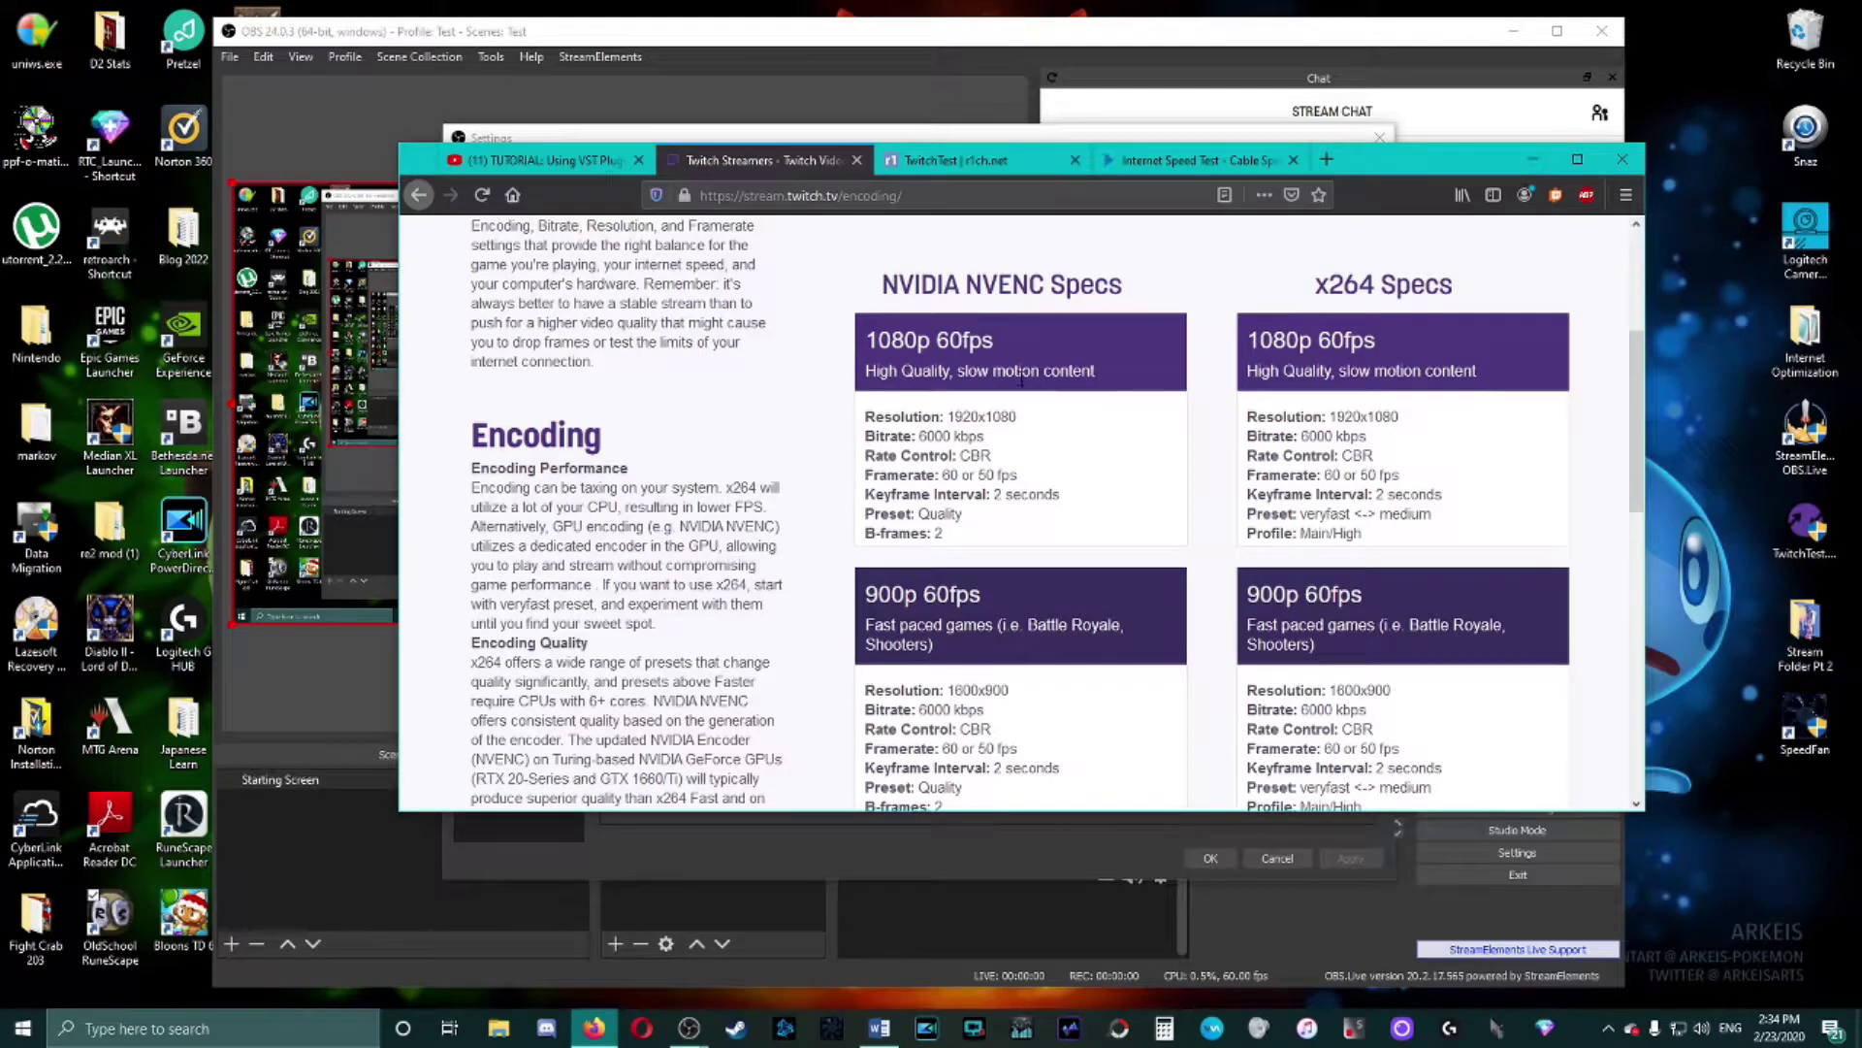
# - Compare the recommended NVENC bitrate for 1080p 60fps with those for 720p 60fps and 720p 30fps
pyautogui.moveTo(921, 437); pyautogui.dragTo(955, 439)
pyautogui.click(950, 439)
pyautogui.scroll(-1, 1176, 462)
pyautogui.scroll(-2, 1181, 463)
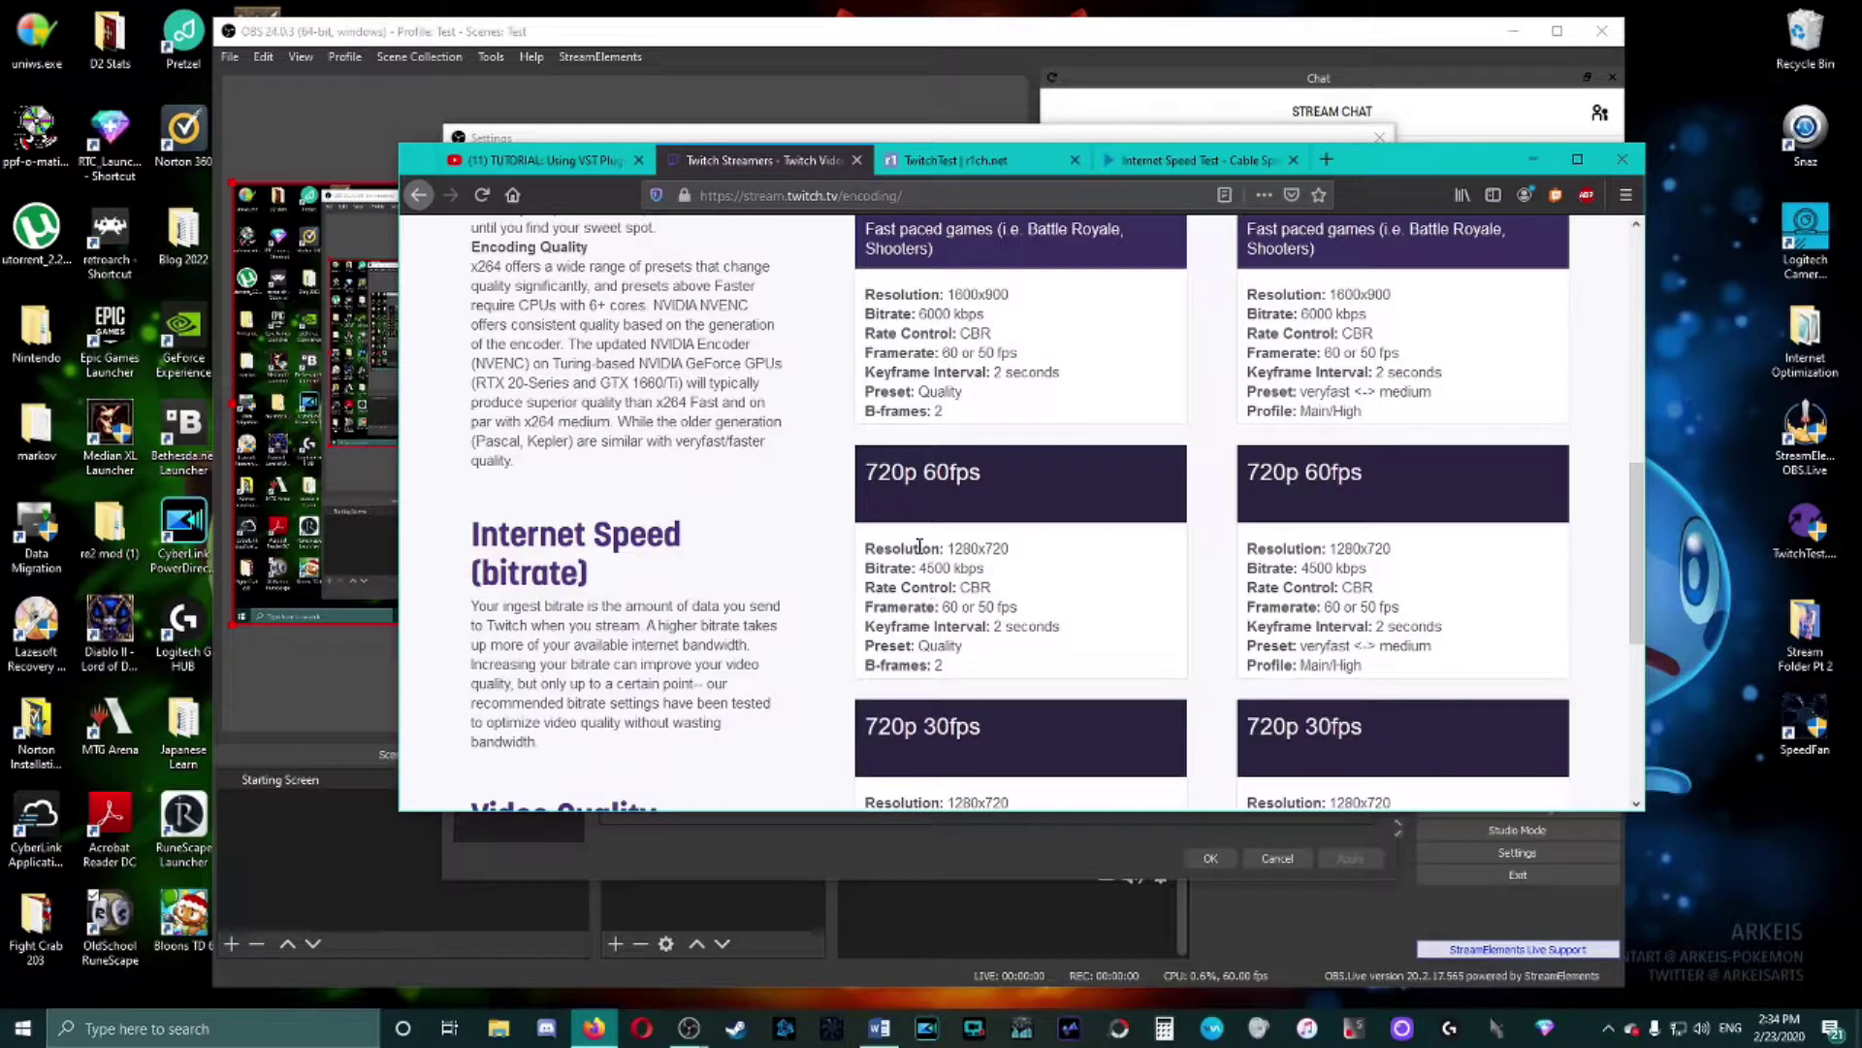
pyautogui.moveTo(920, 571); pyautogui.dragTo(952, 573)
pyautogui.click(953, 573)
pyautogui.scroll(-3, 955, 576)
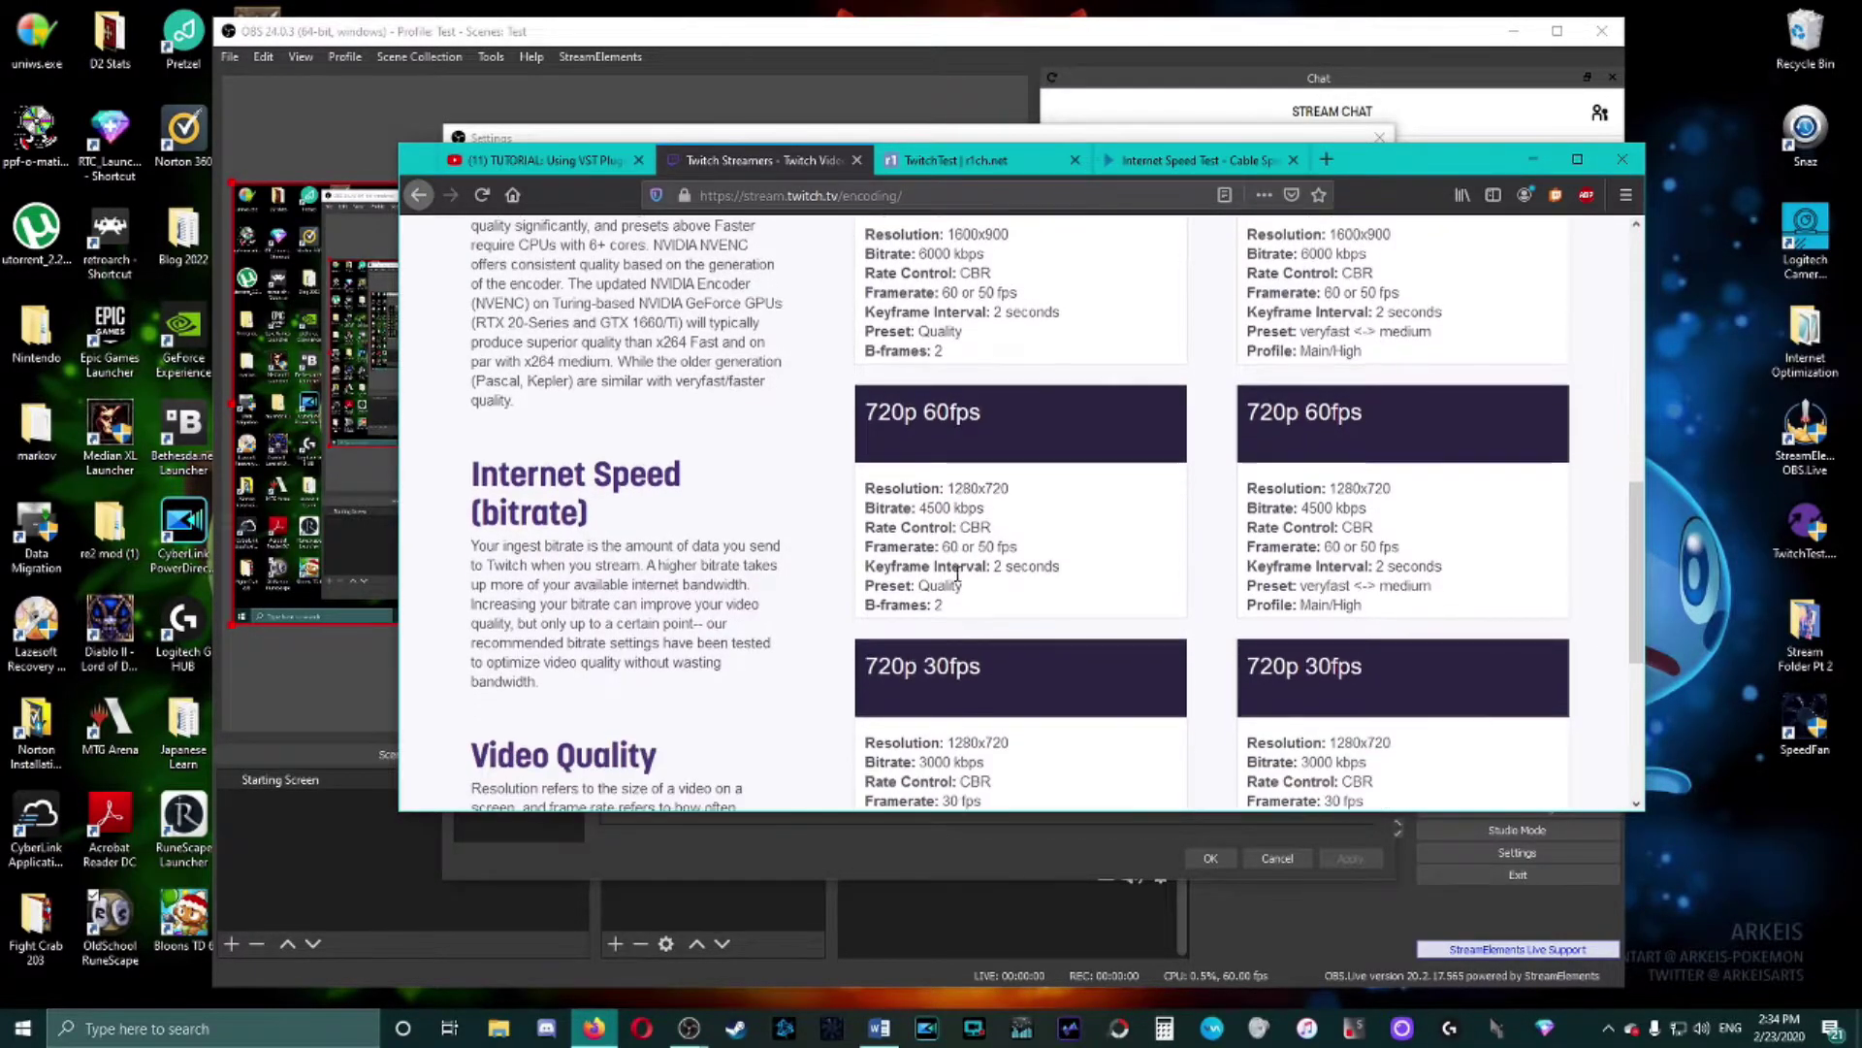
pyautogui.scroll(3, 959, 580)
pyautogui.scroll(-2, 958, 580)
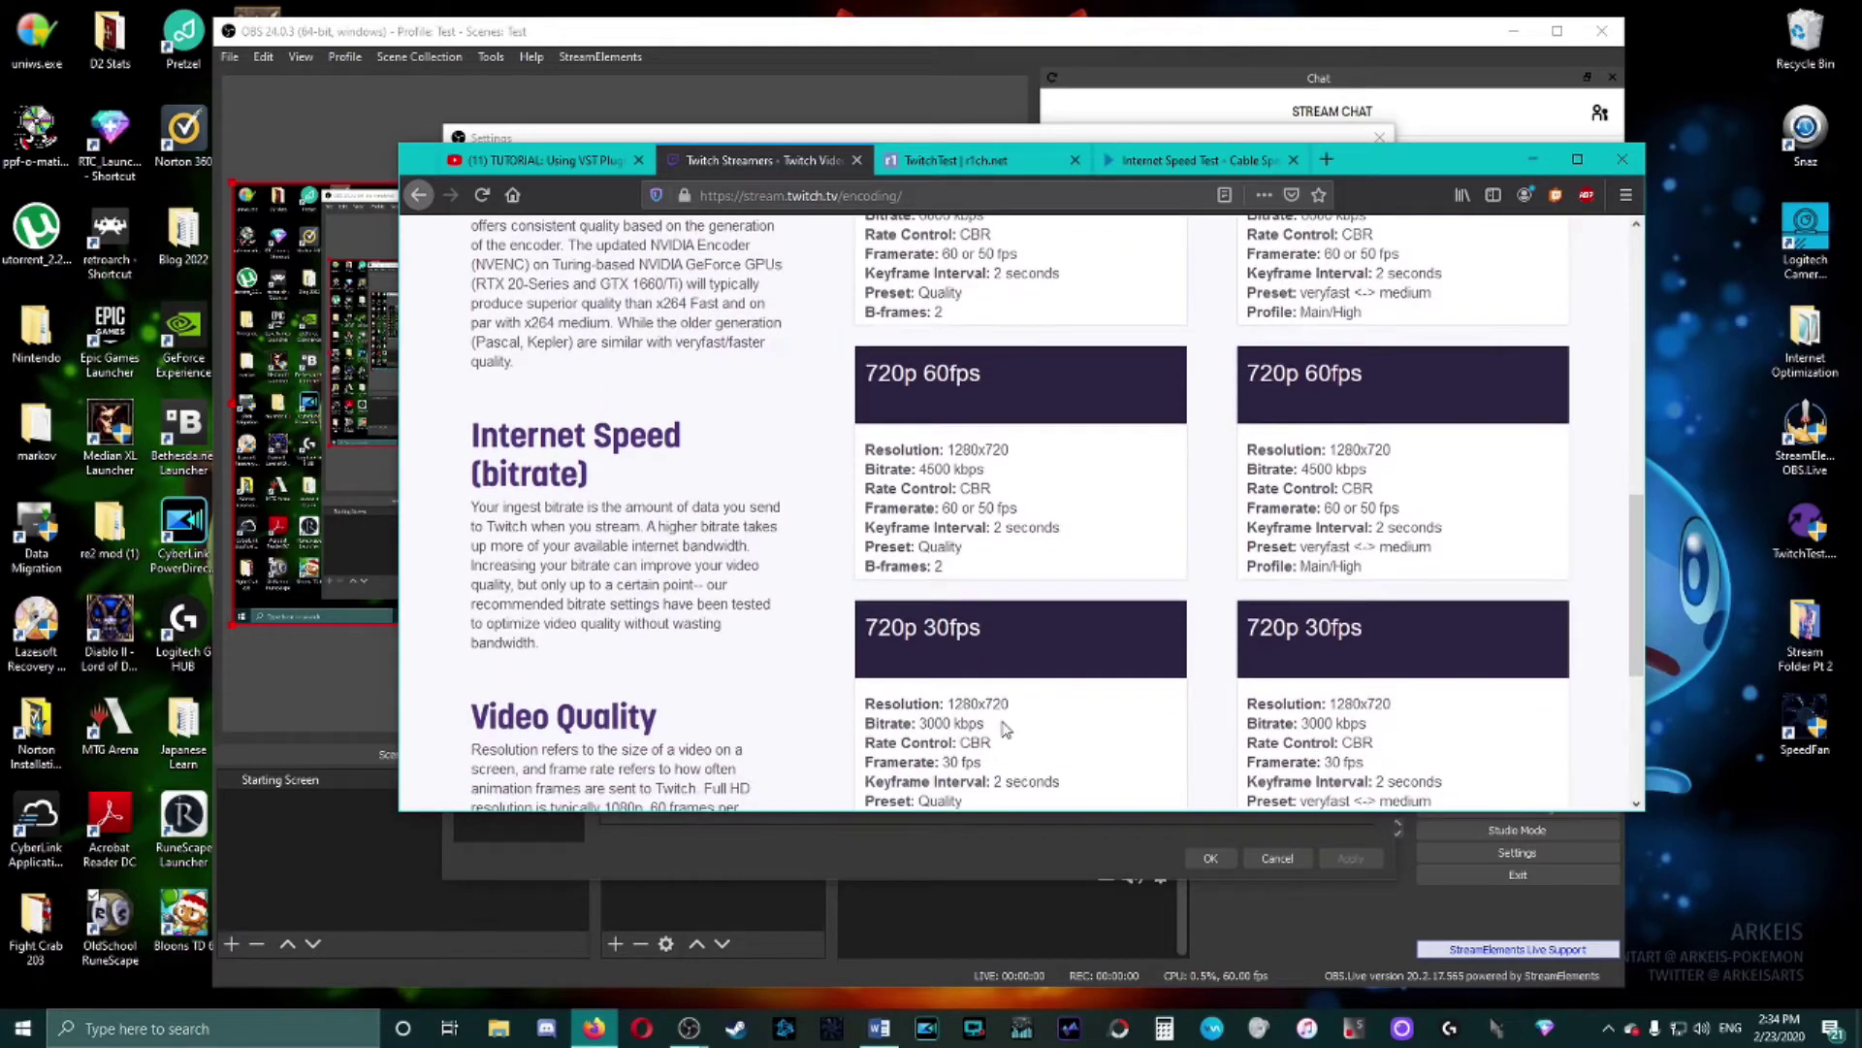
pyautogui.scroll(2, 980, 659)
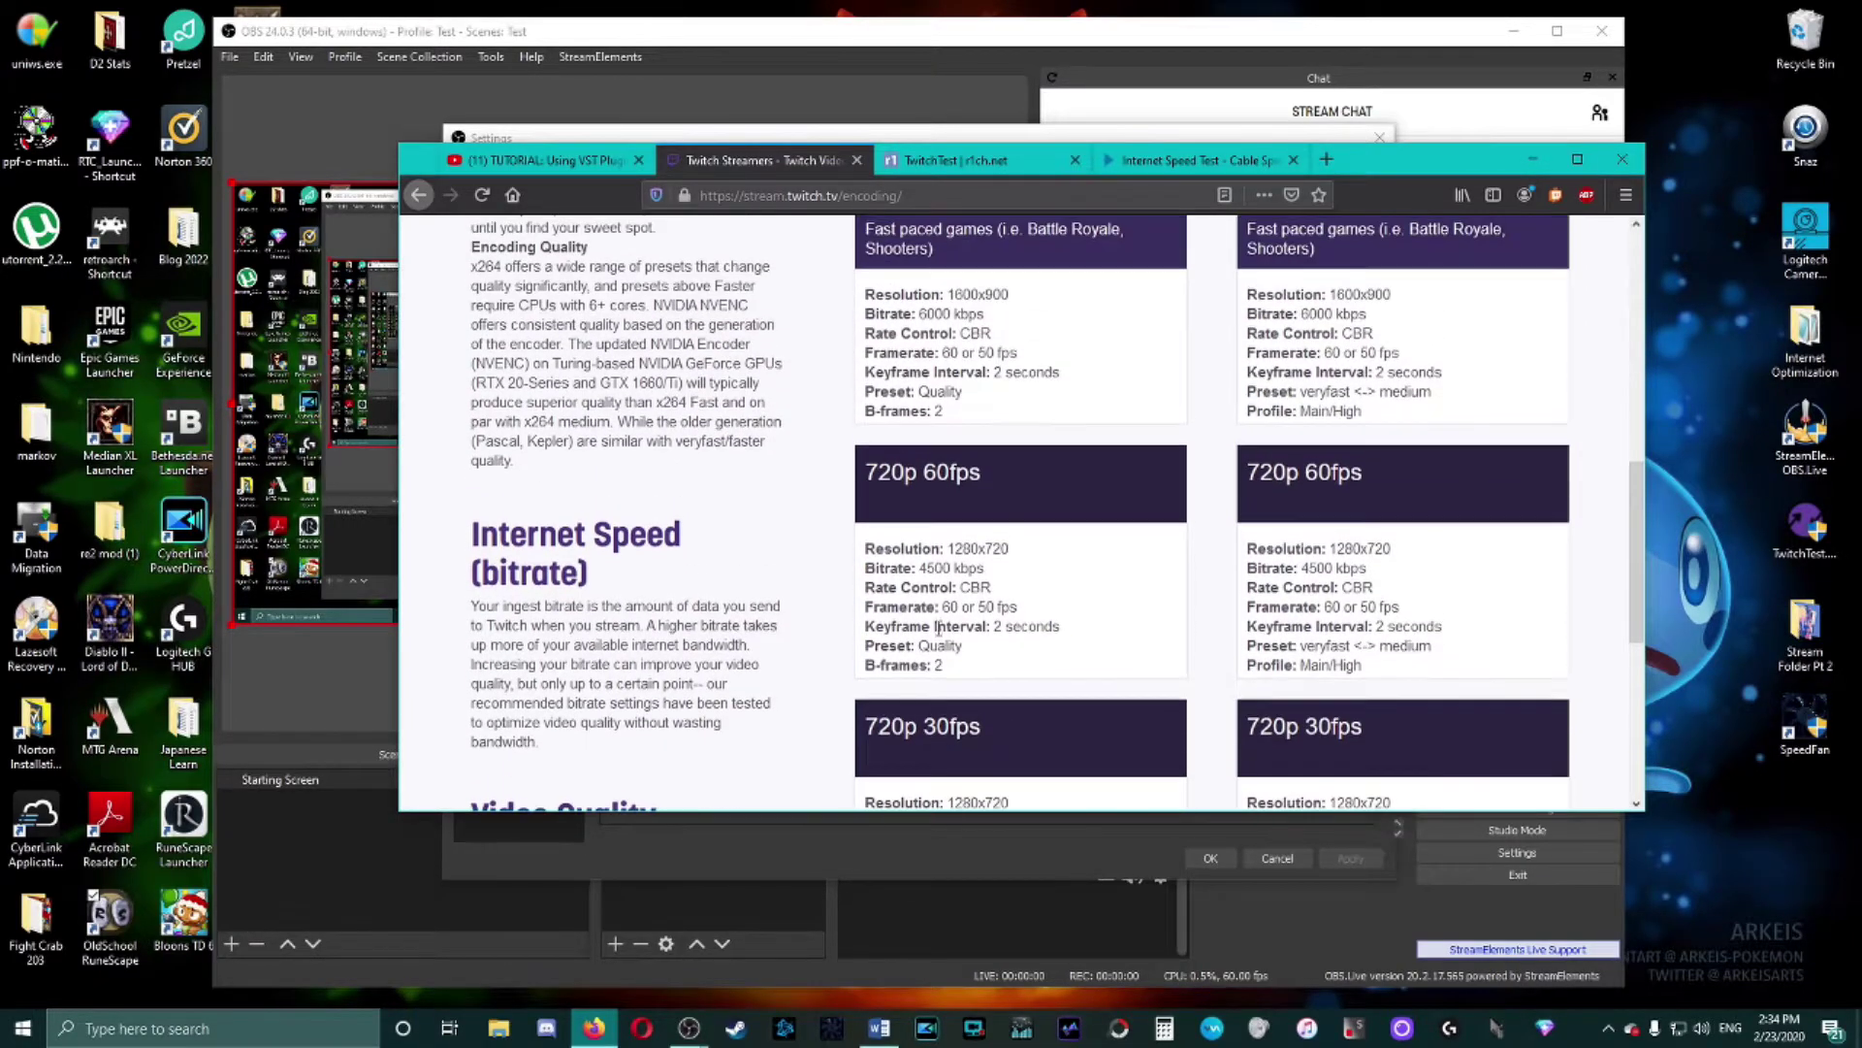
pyautogui.doubleClick(924, 570)
pyautogui.click(952, 569)
pyautogui.scroll(5, 987, 658)
pyautogui.scroll(1, 987, 657)
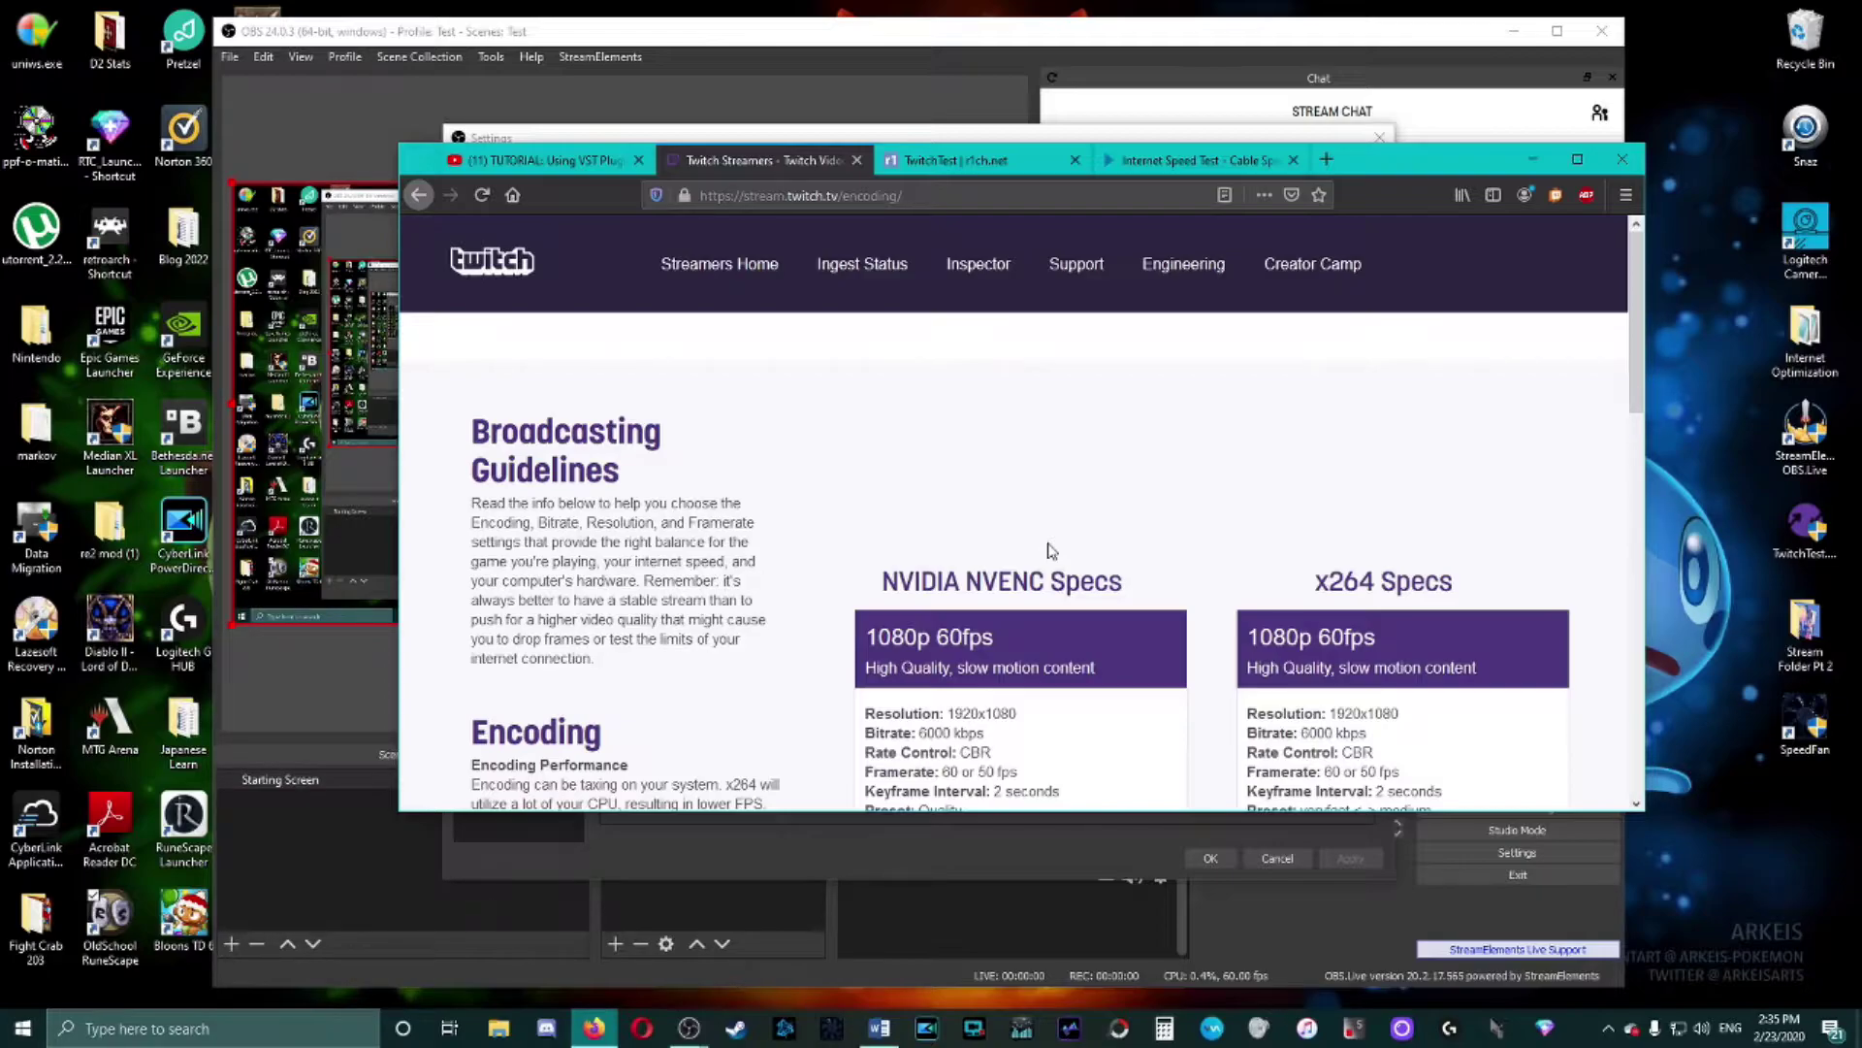
# - Review all the recommended resolution, framerate and bitrate tiers again, from 1080p 60fps to 720p 30fps
pyautogui.scroll(-5, 1052, 551)
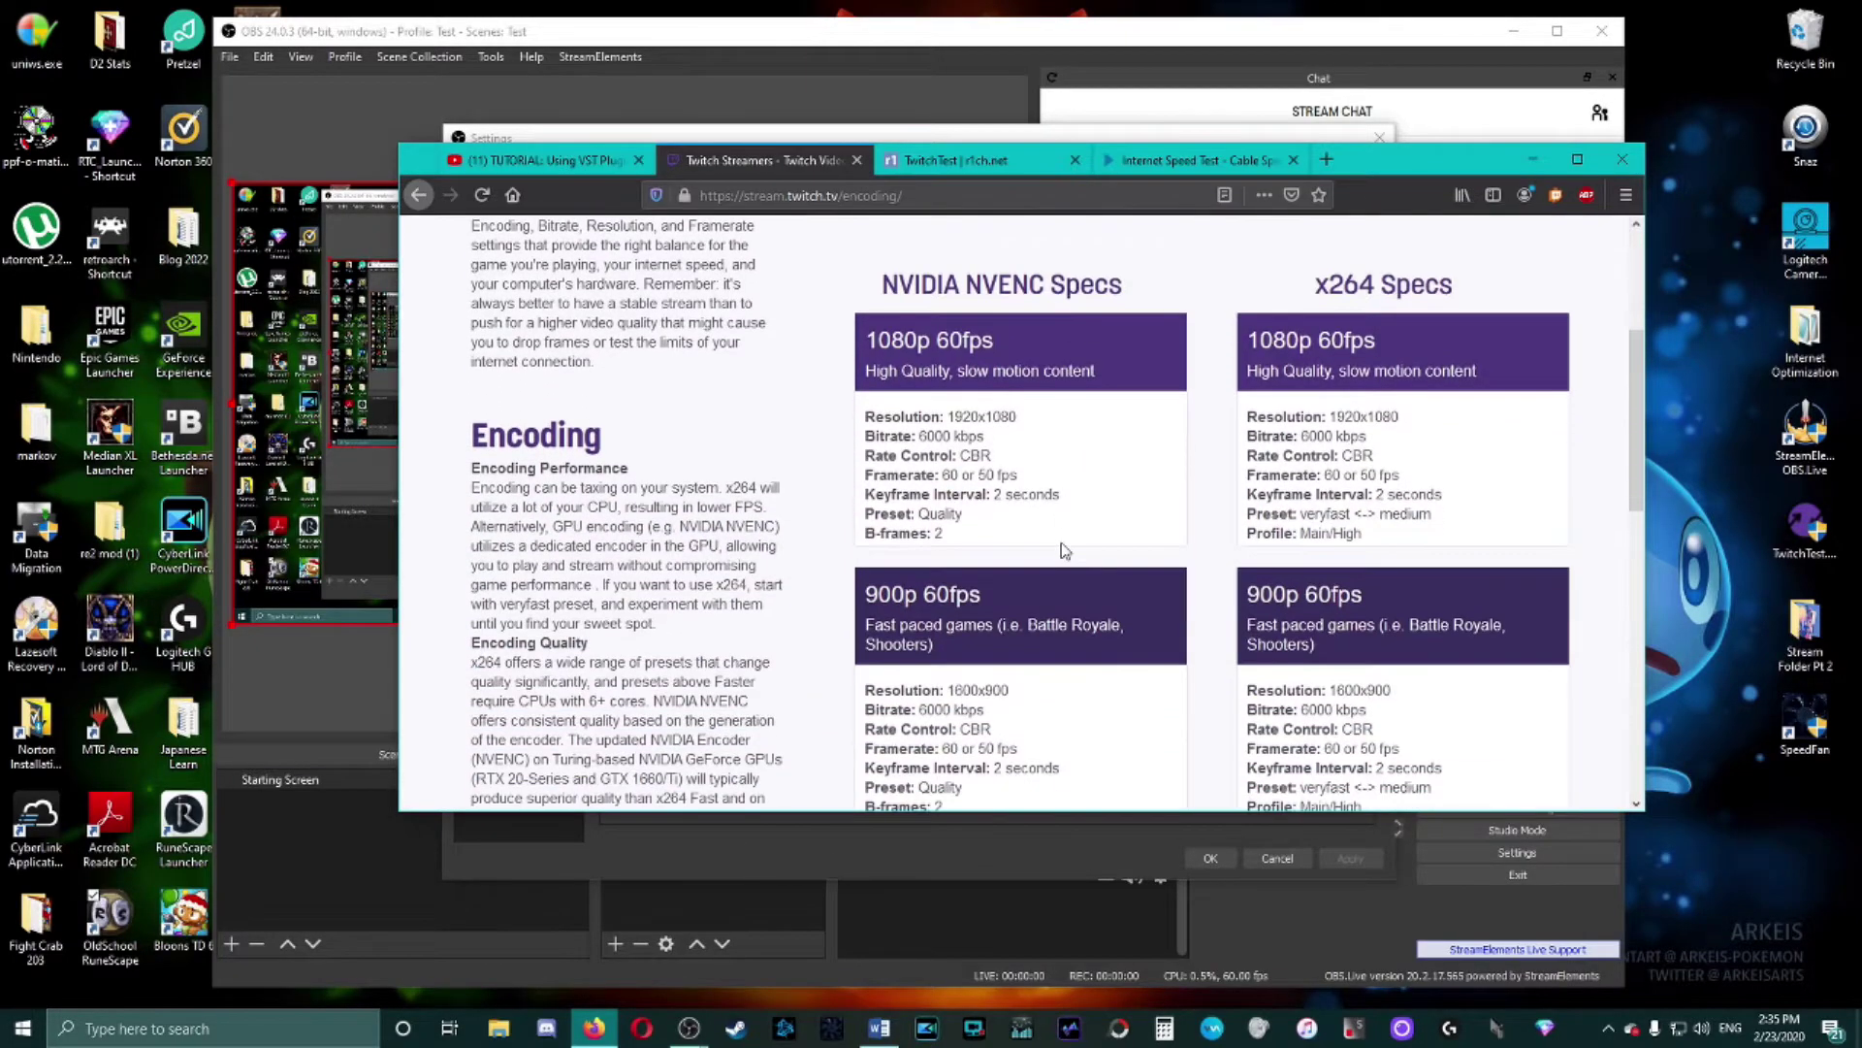
pyautogui.scroll(3, 1057, 551)
pyautogui.scroll(-1, 1066, 551)
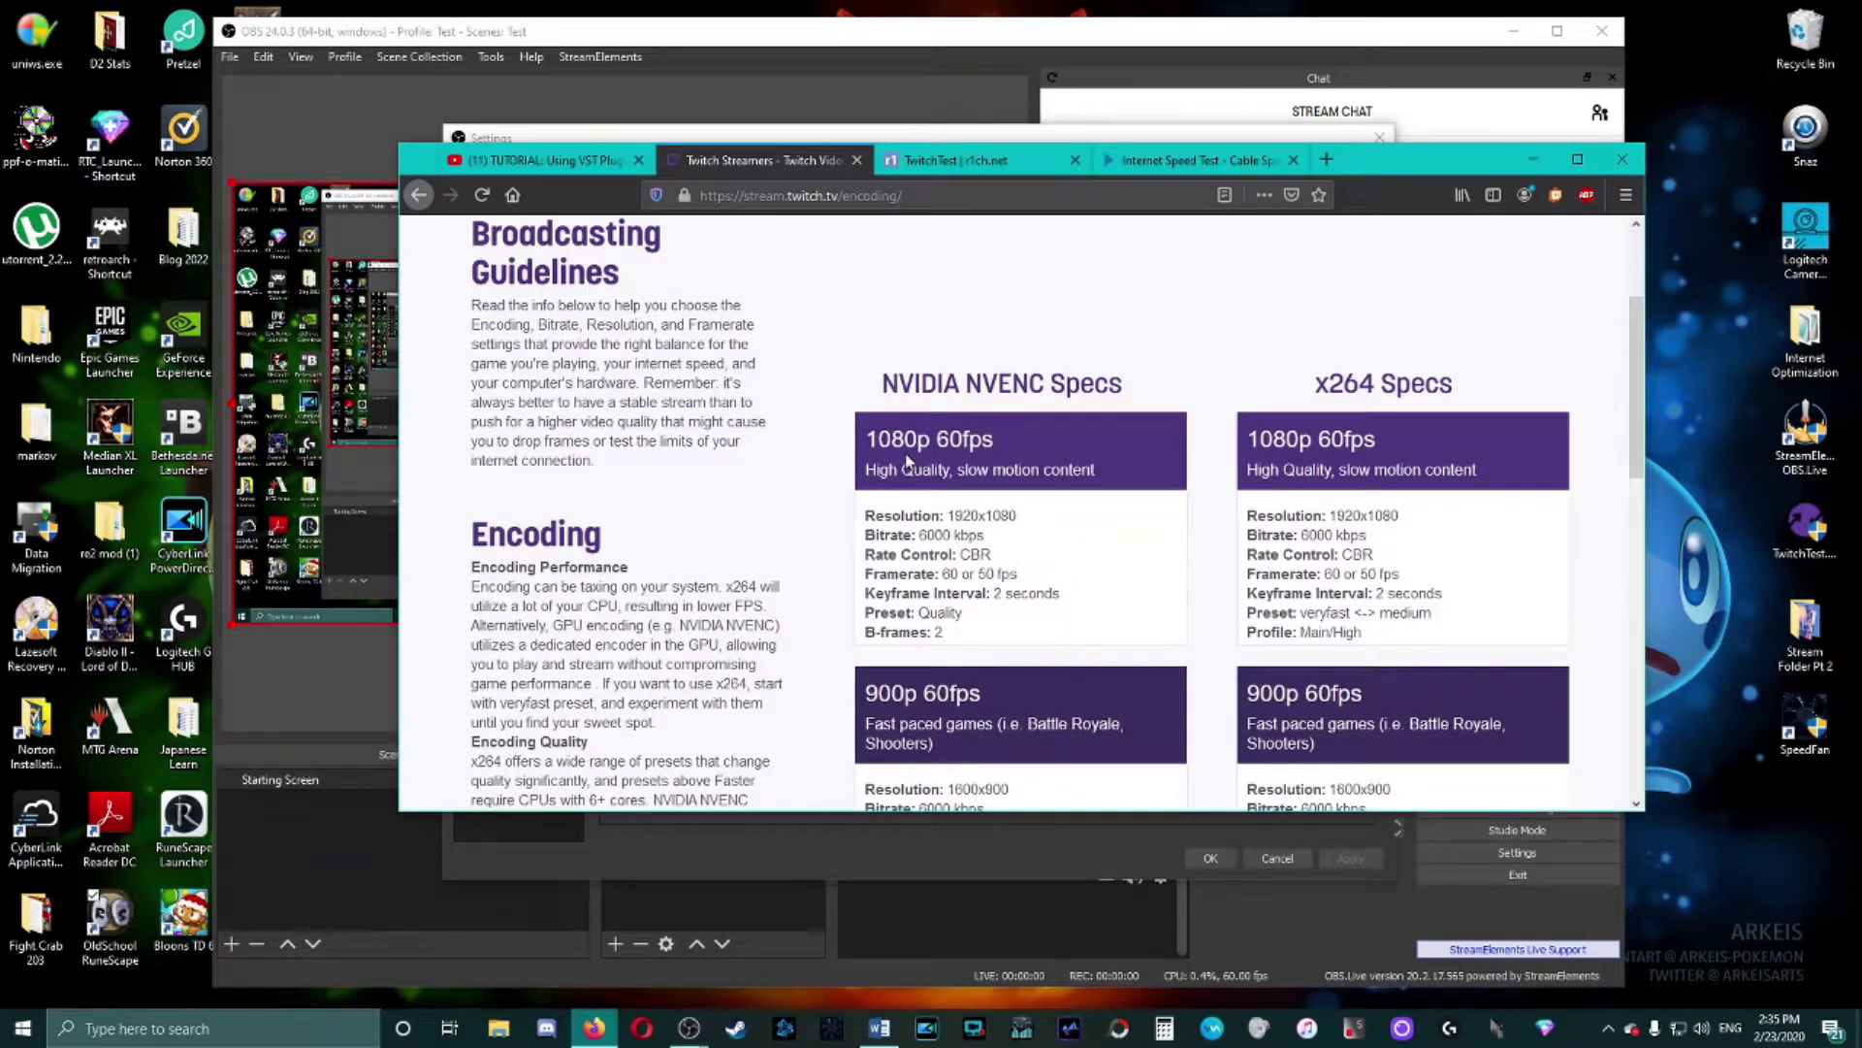
pyautogui.scroll(-3, 926, 451)
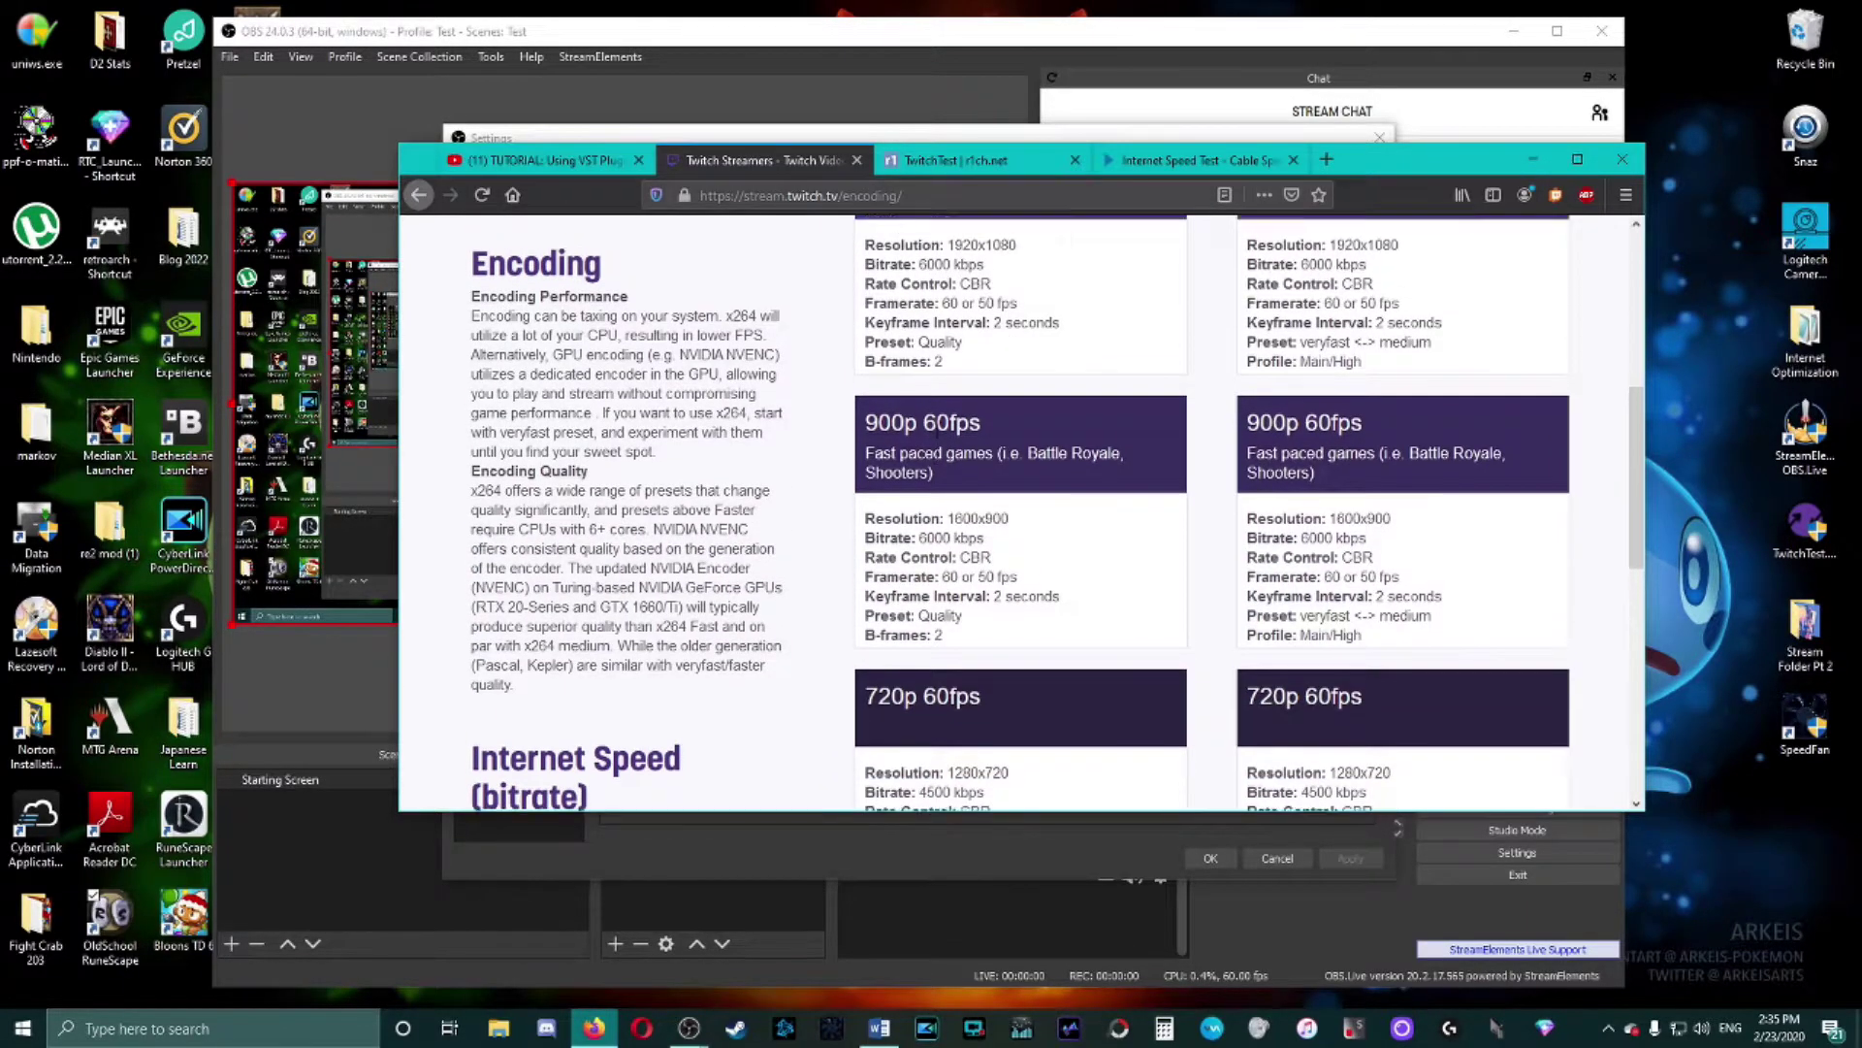
pyautogui.scroll(2, 946, 432)
pyautogui.scroll(-1, 961, 445)
pyautogui.scroll(-8, 961, 445)
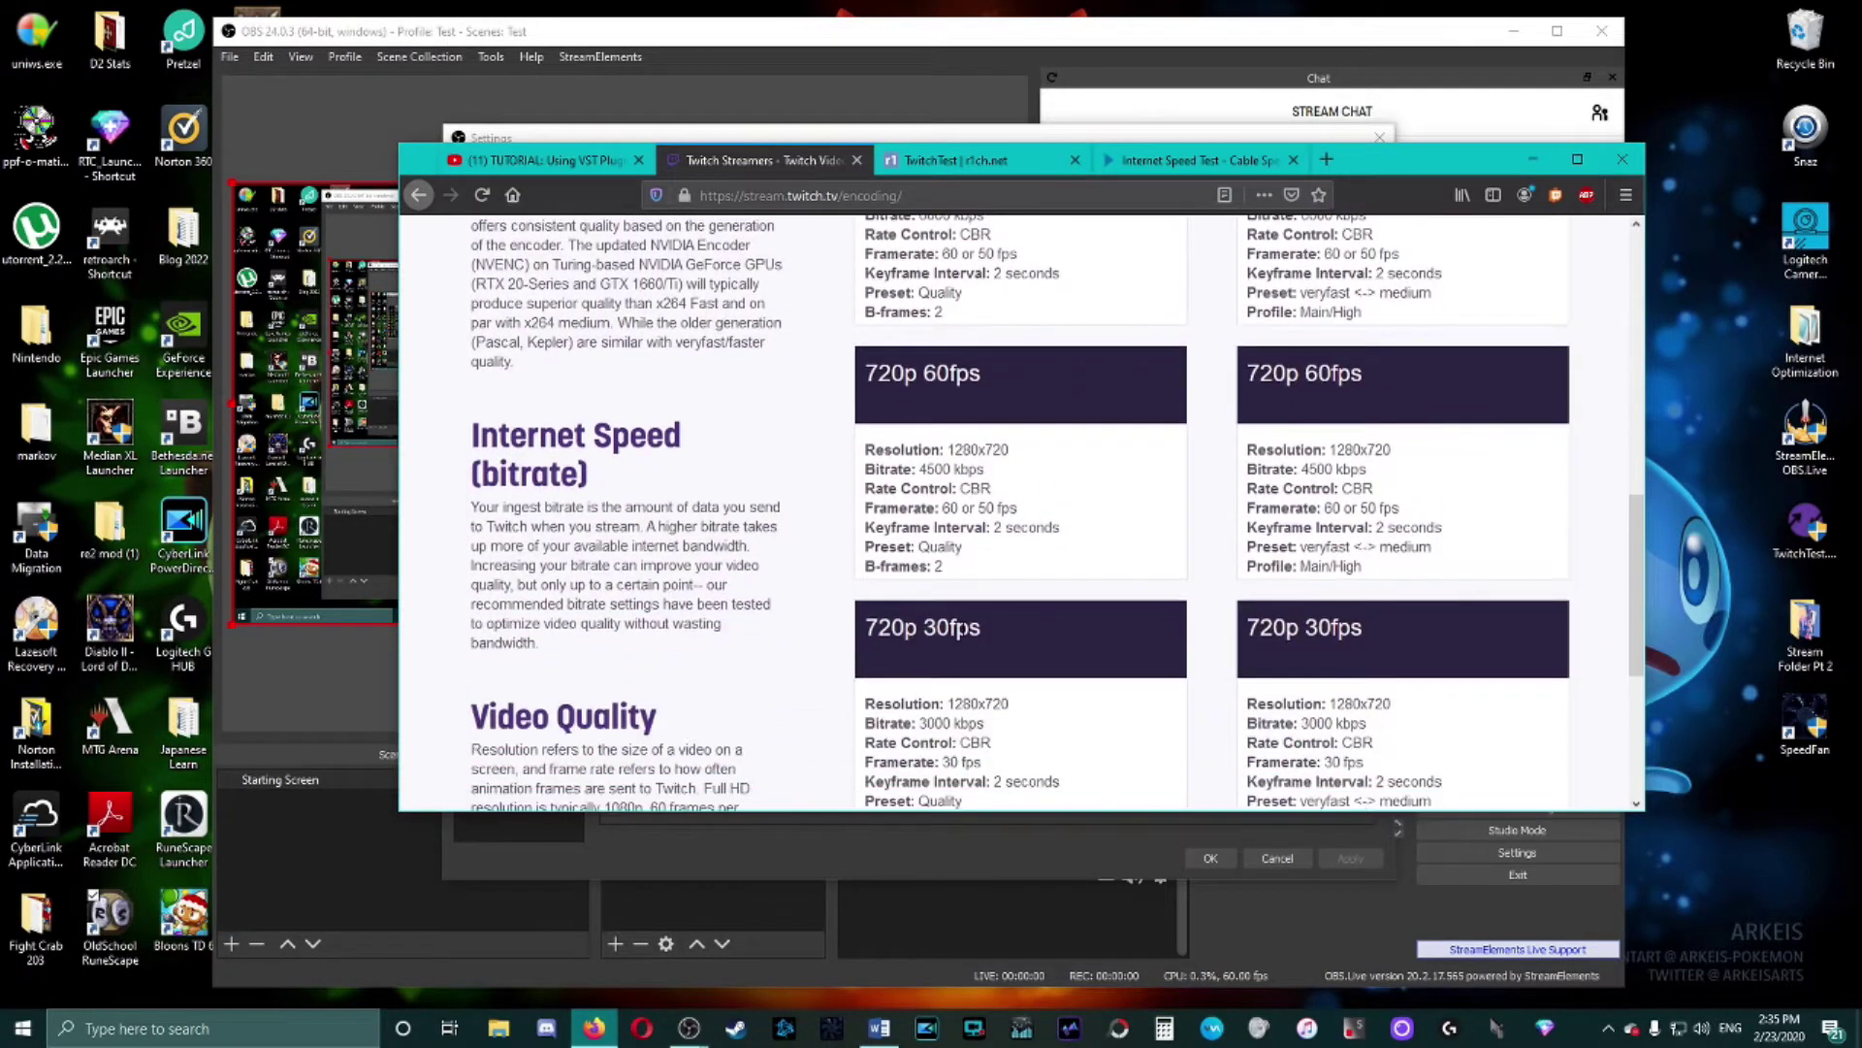
pyautogui.scroll(8, 984, 647)
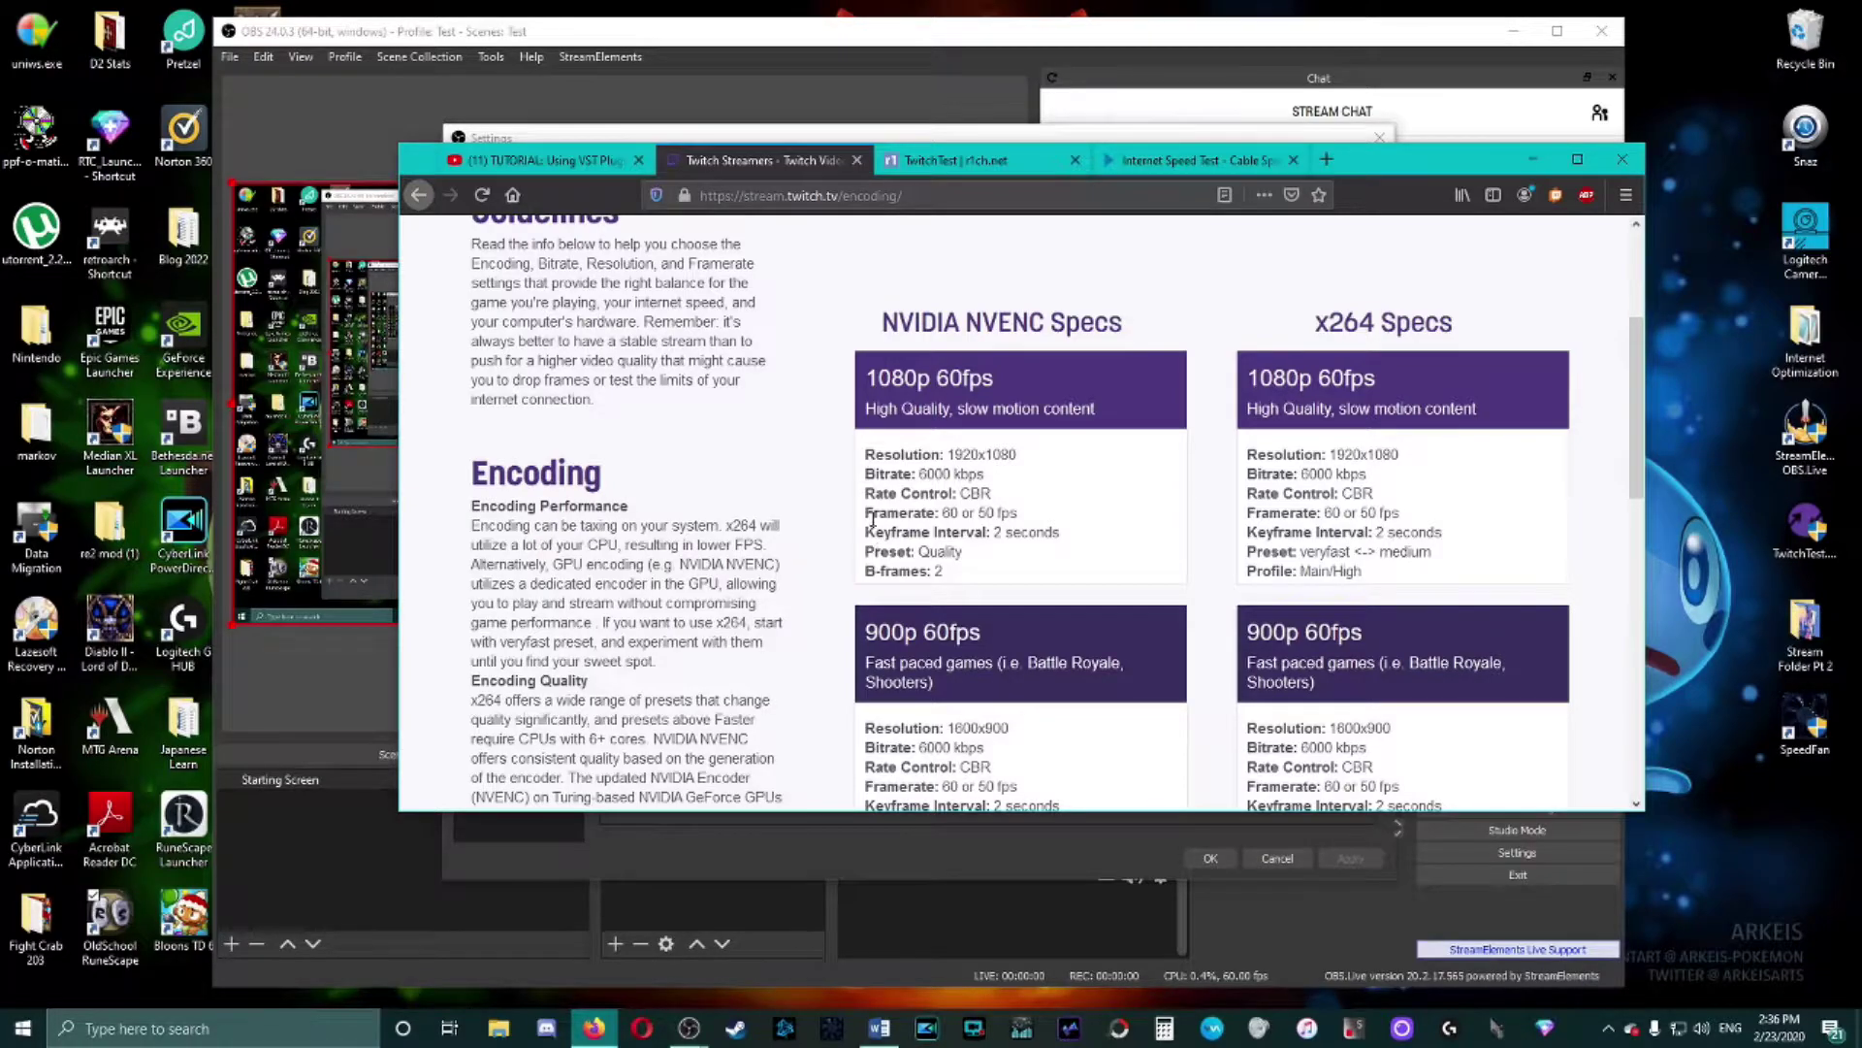
pyautogui.scroll(-1, 1123, 527)
pyautogui.scroll(-3, 1122, 527)
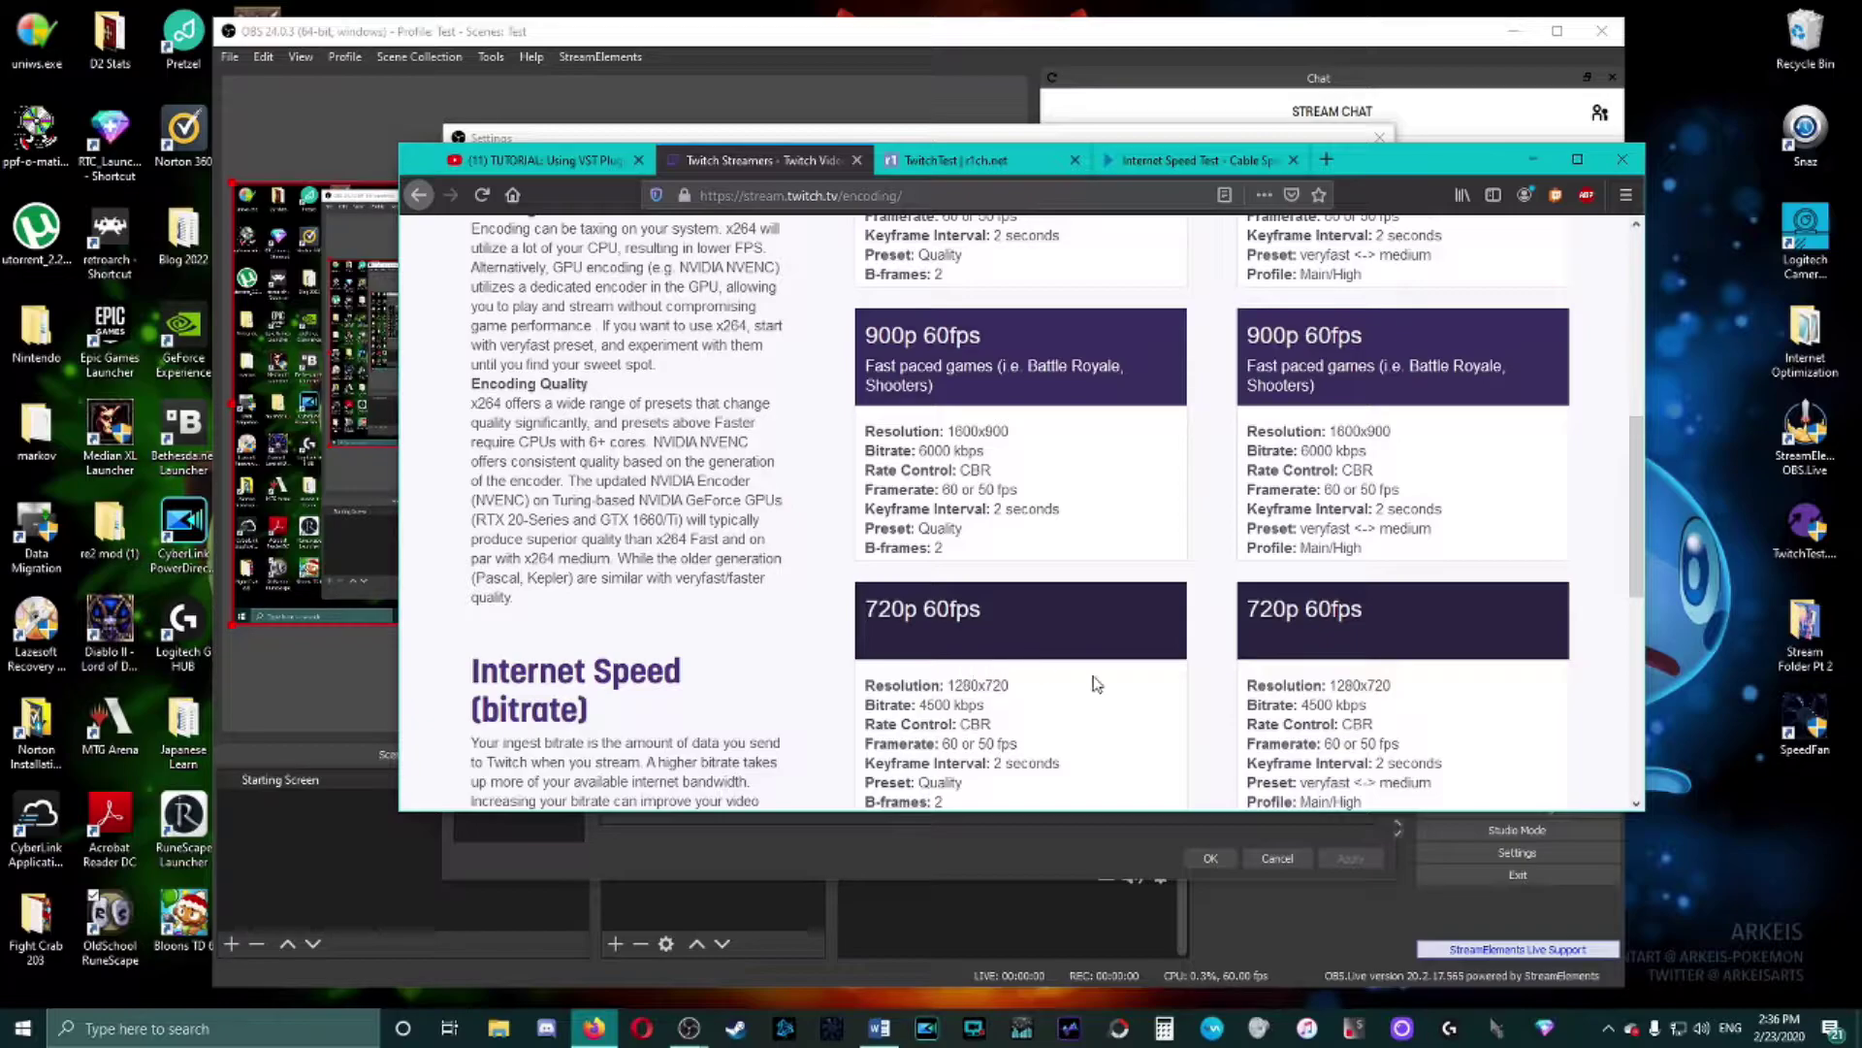
pyautogui.scroll(4, 1096, 684)
pyautogui.scroll(-5, 896, 576)
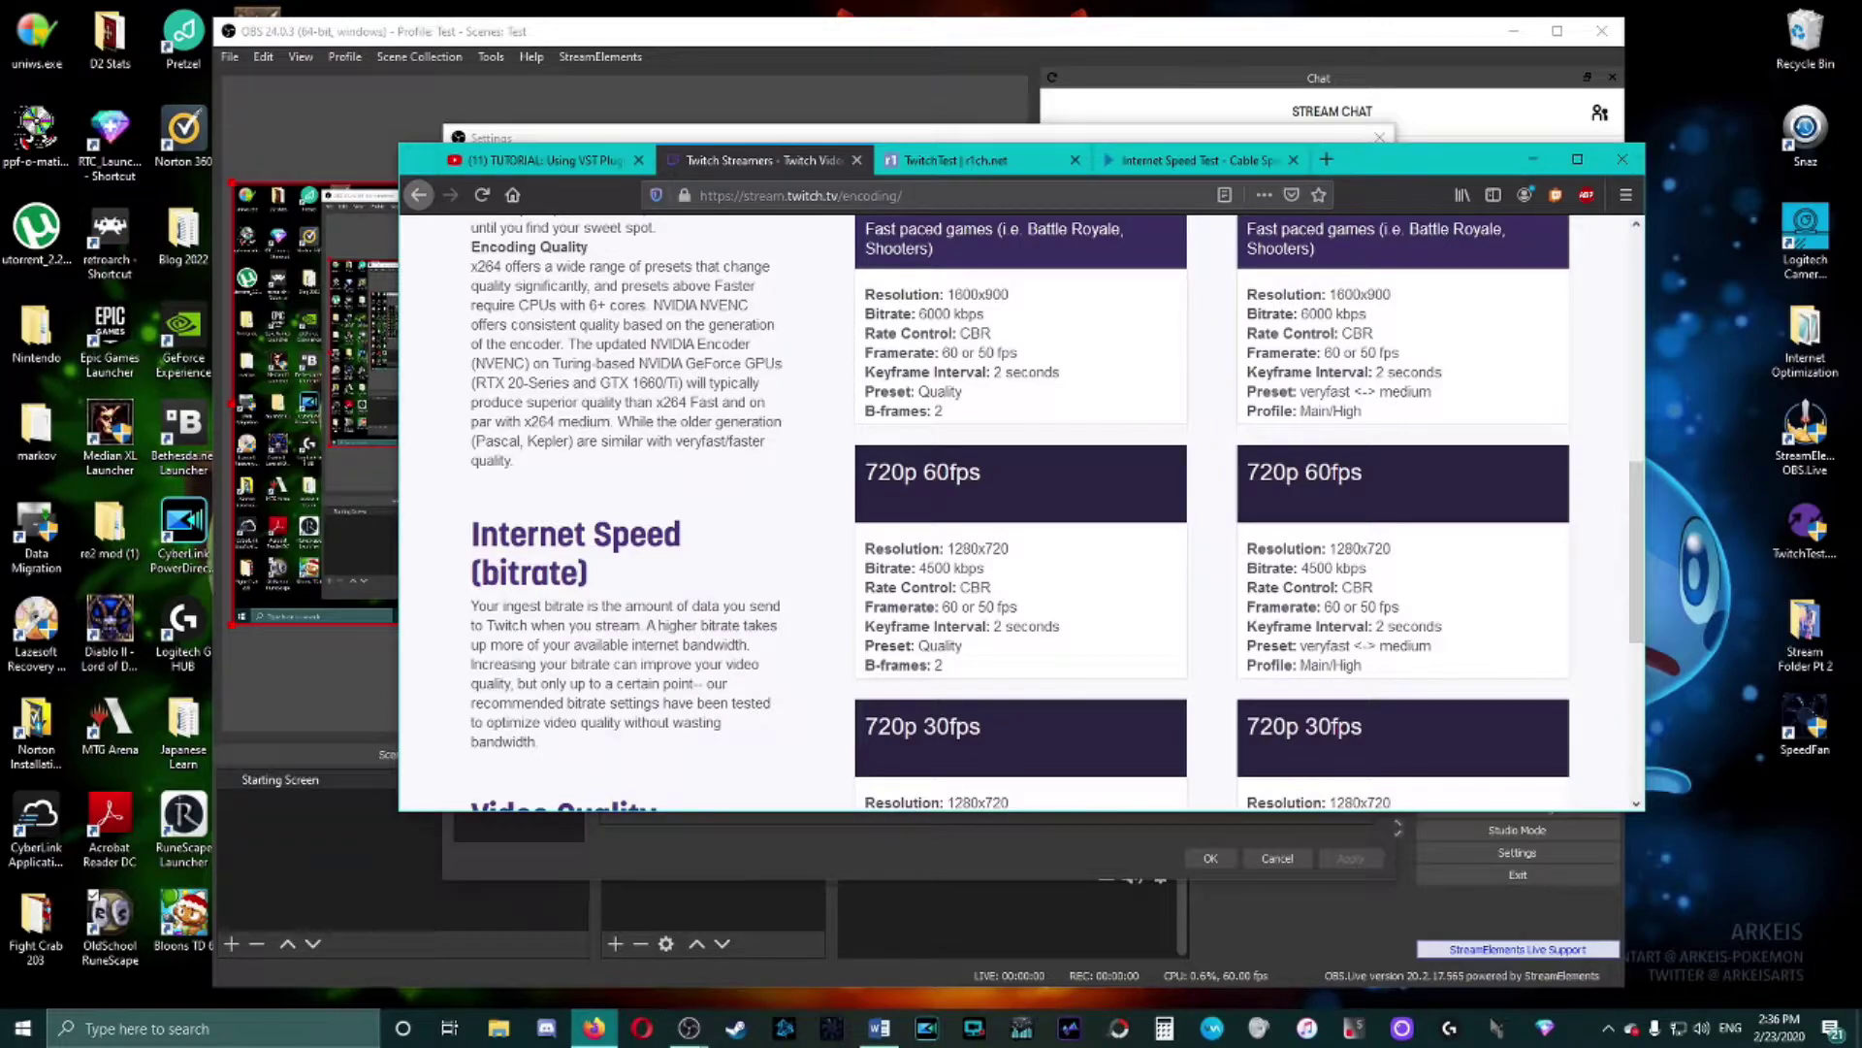
pyautogui.scroll(10, 1150, 631)
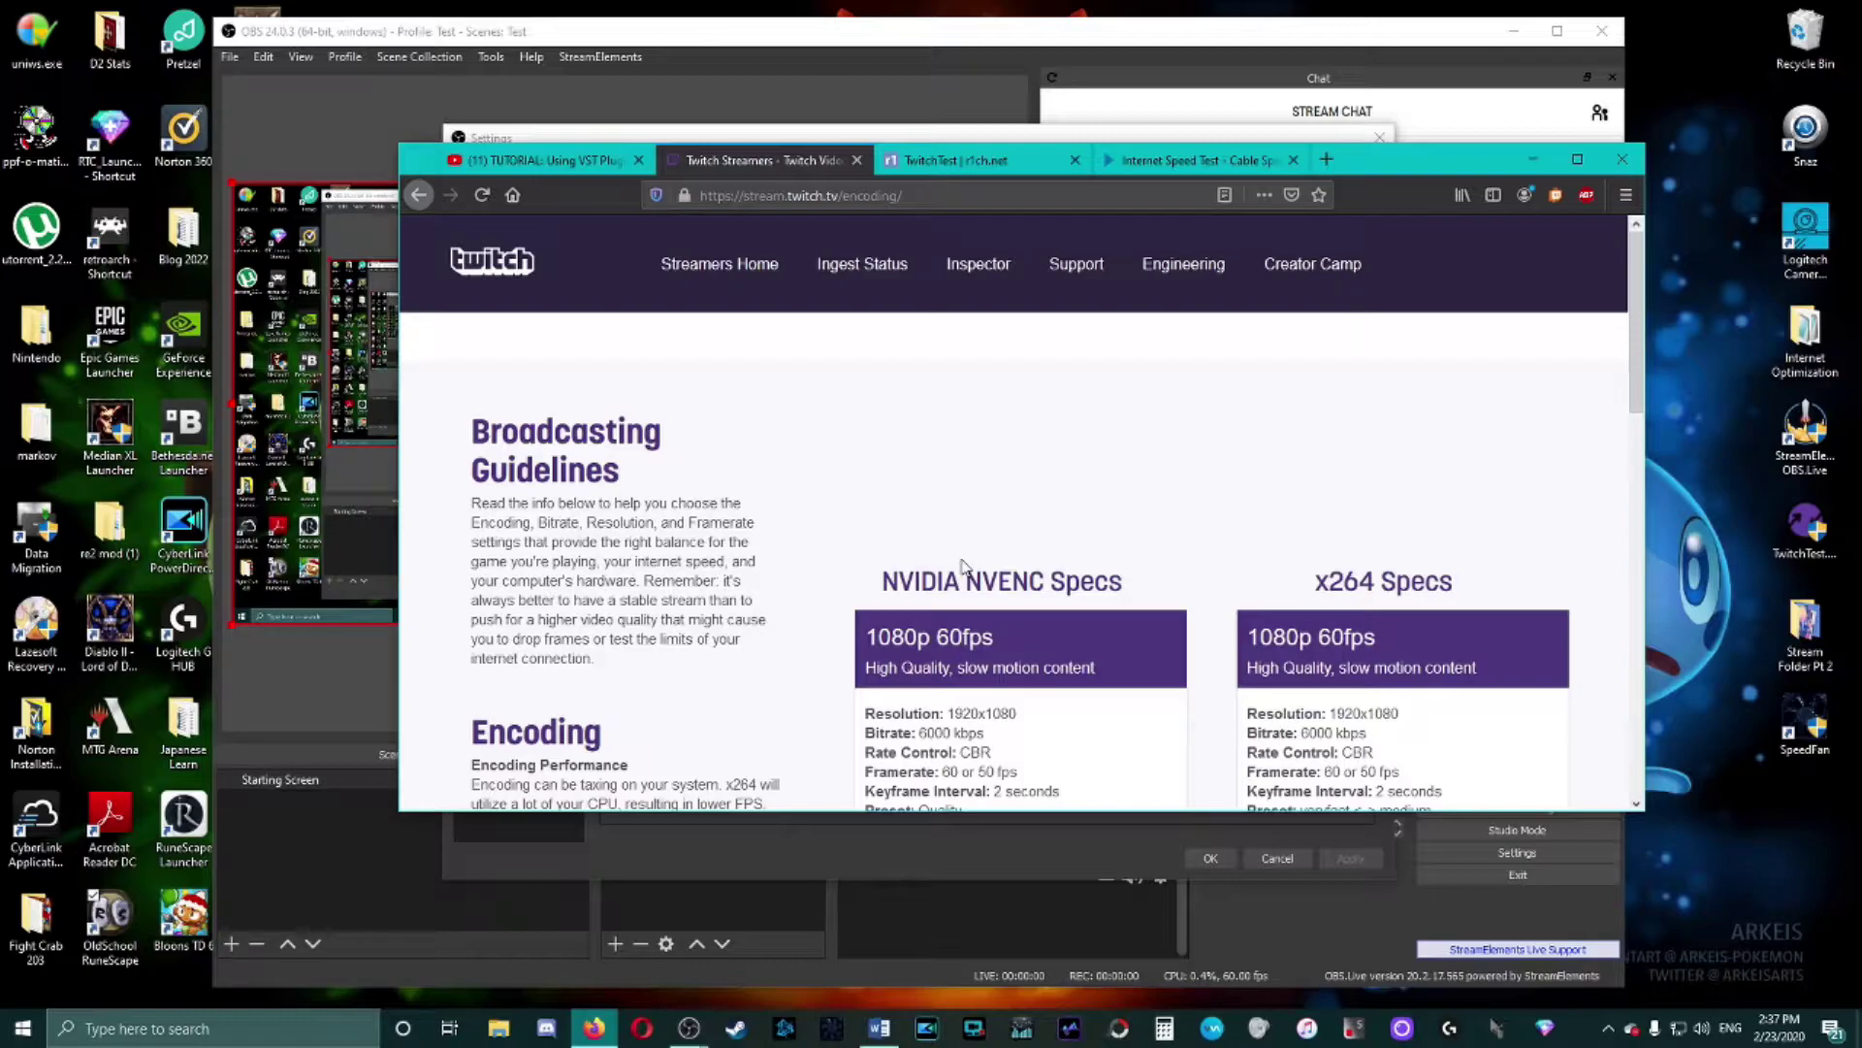
# - Set the browser aside, close the OBS settings without saving, and hide the Display Capture source
pyautogui.click(1531, 161)
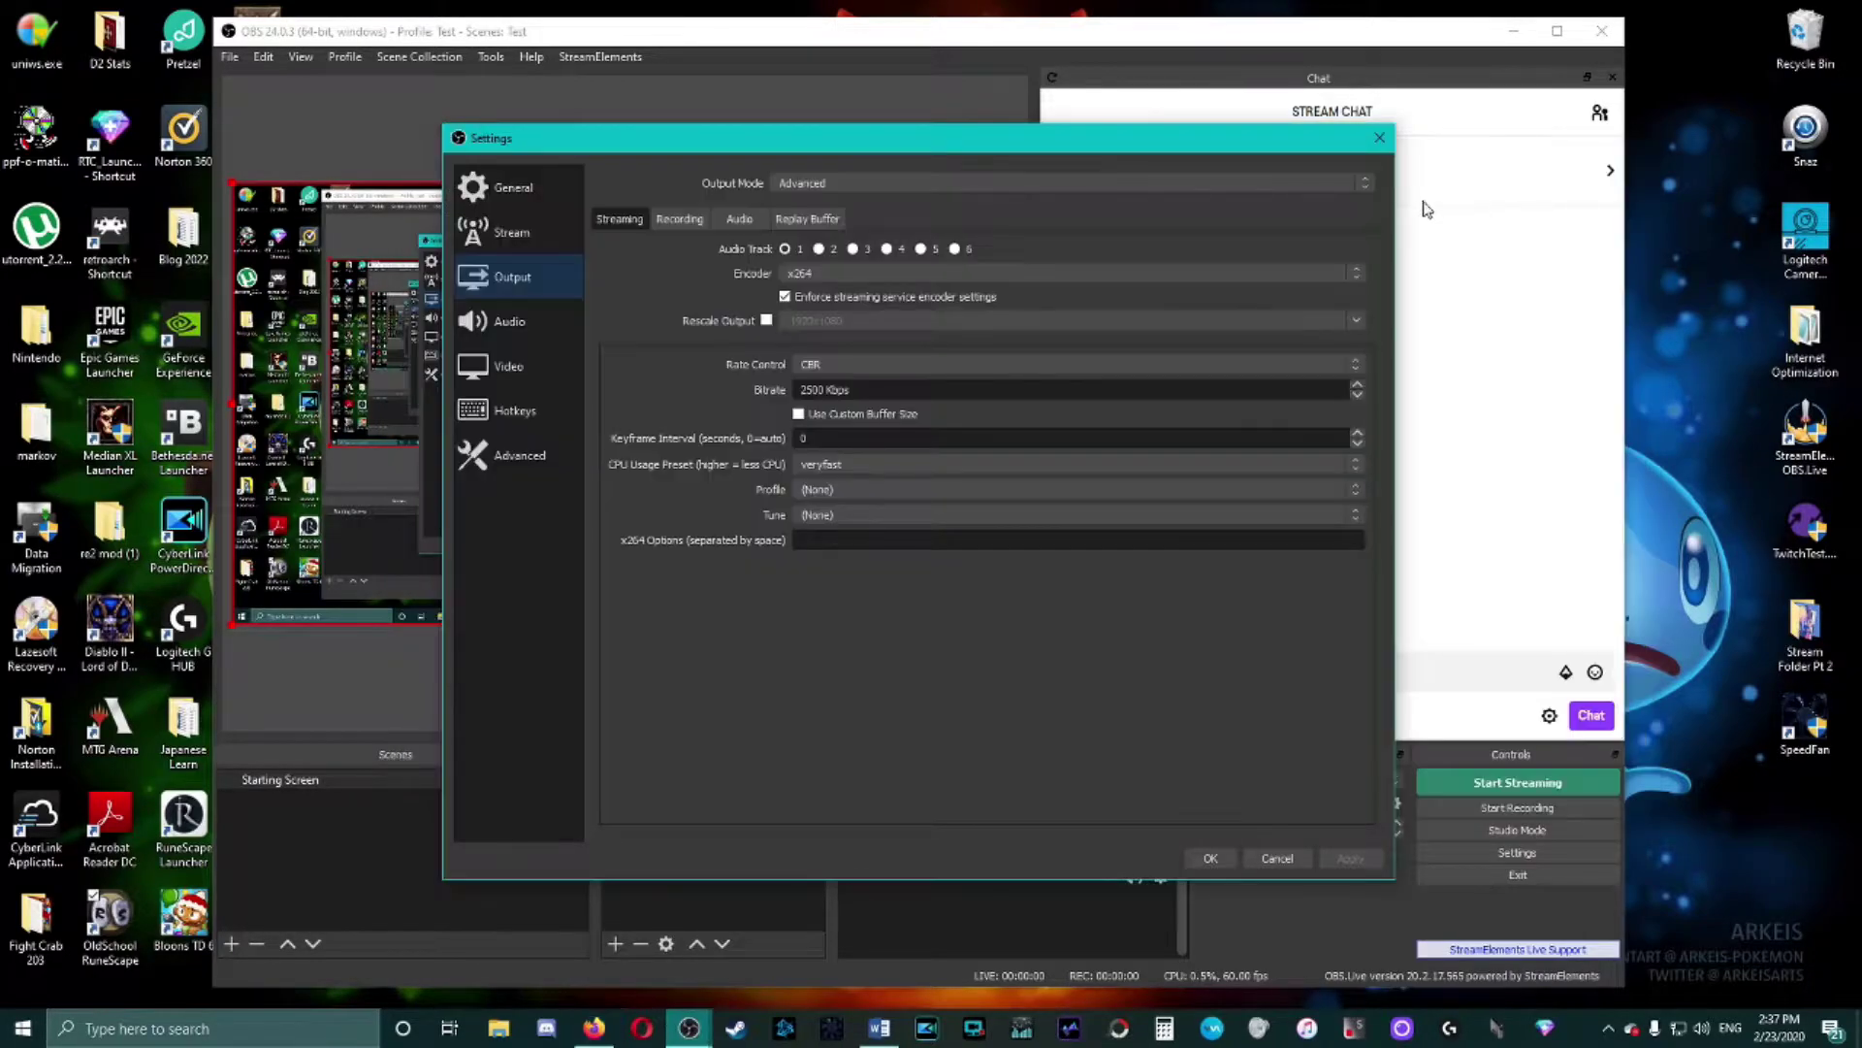
pyautogui.click(1280, 859)
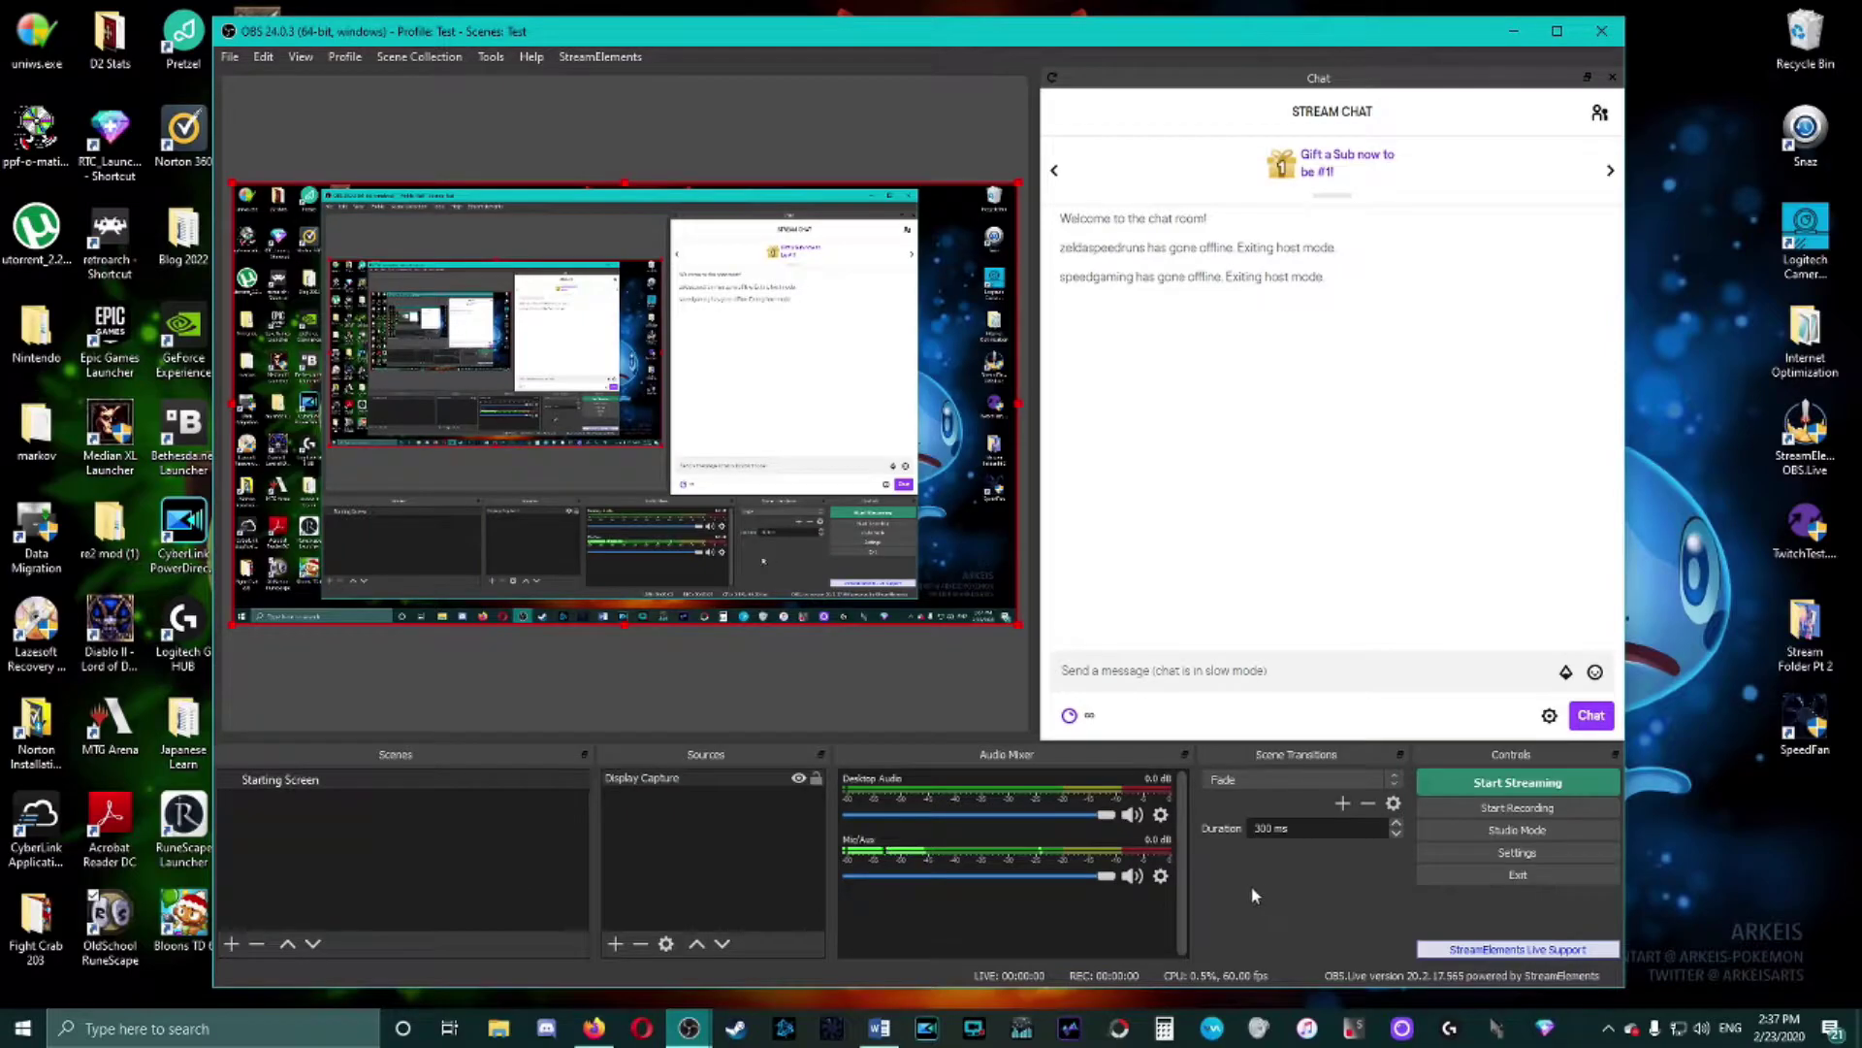
pyautogui.click(799, 777)
pyautogui.click(492, 58)
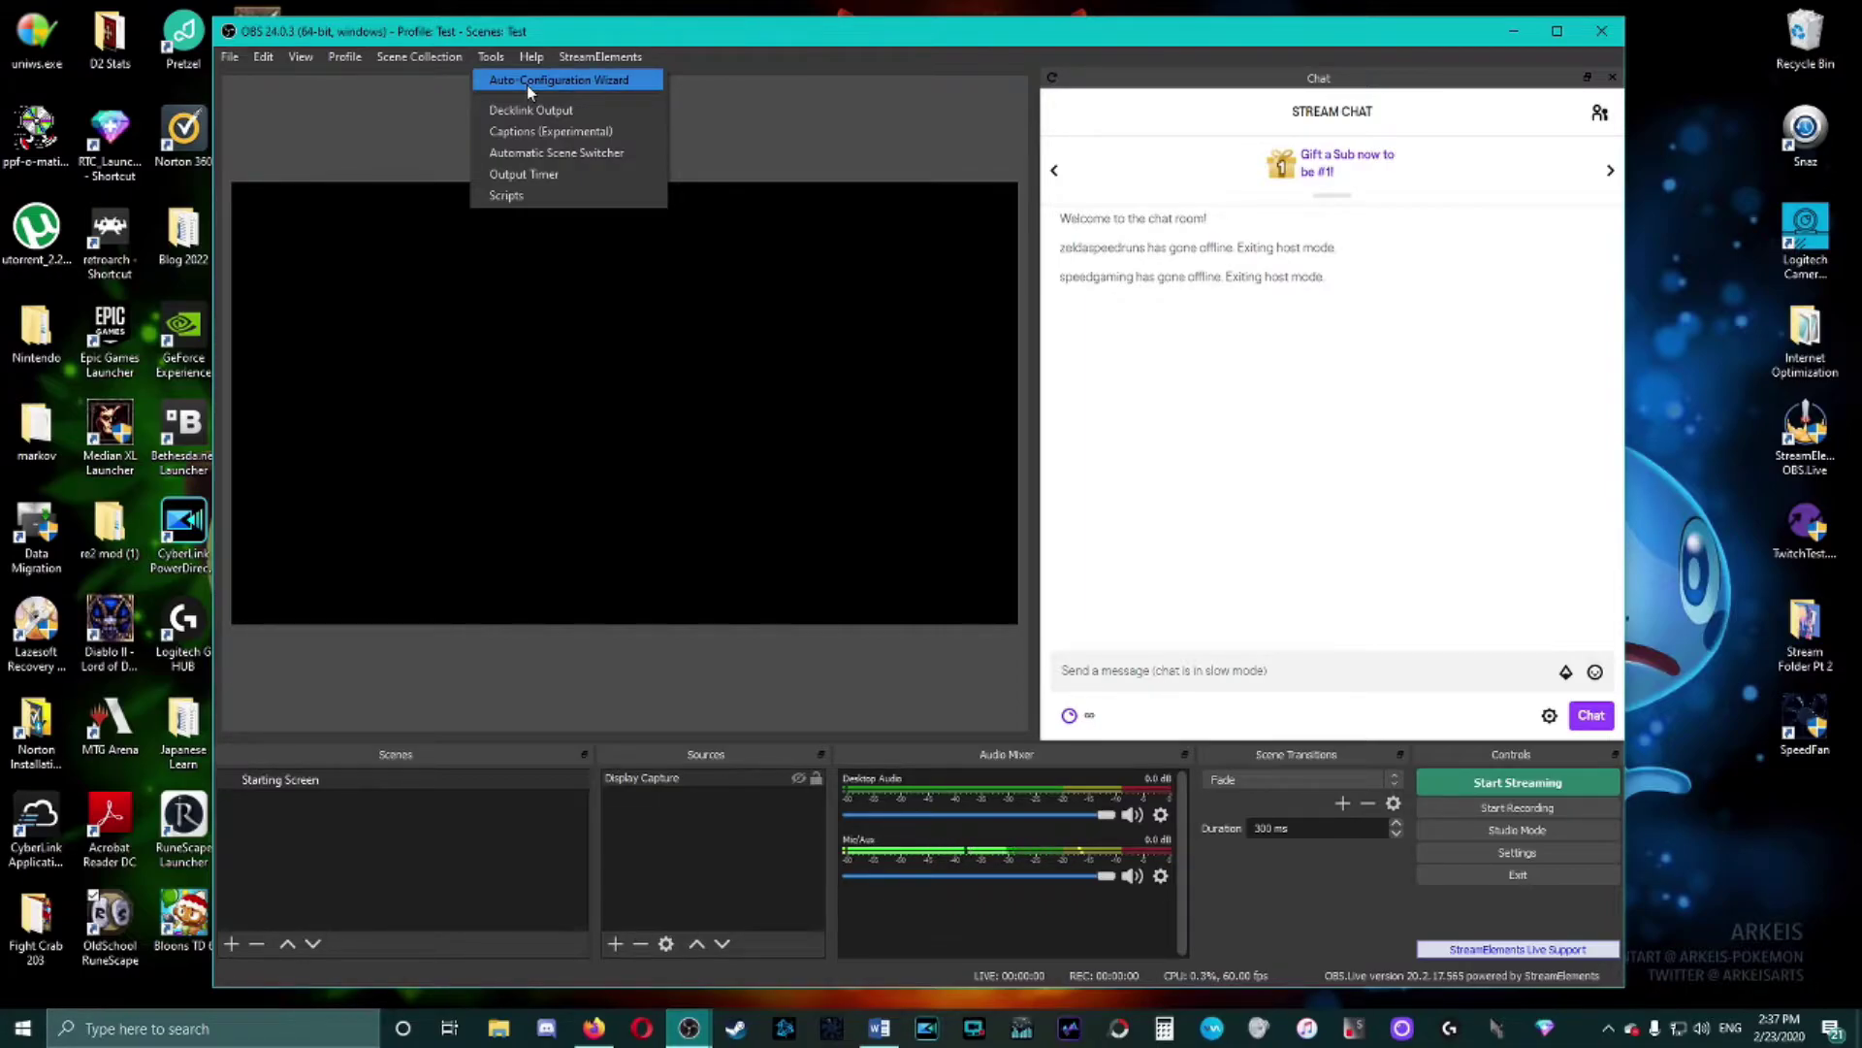
pyautogui.press('Escape')
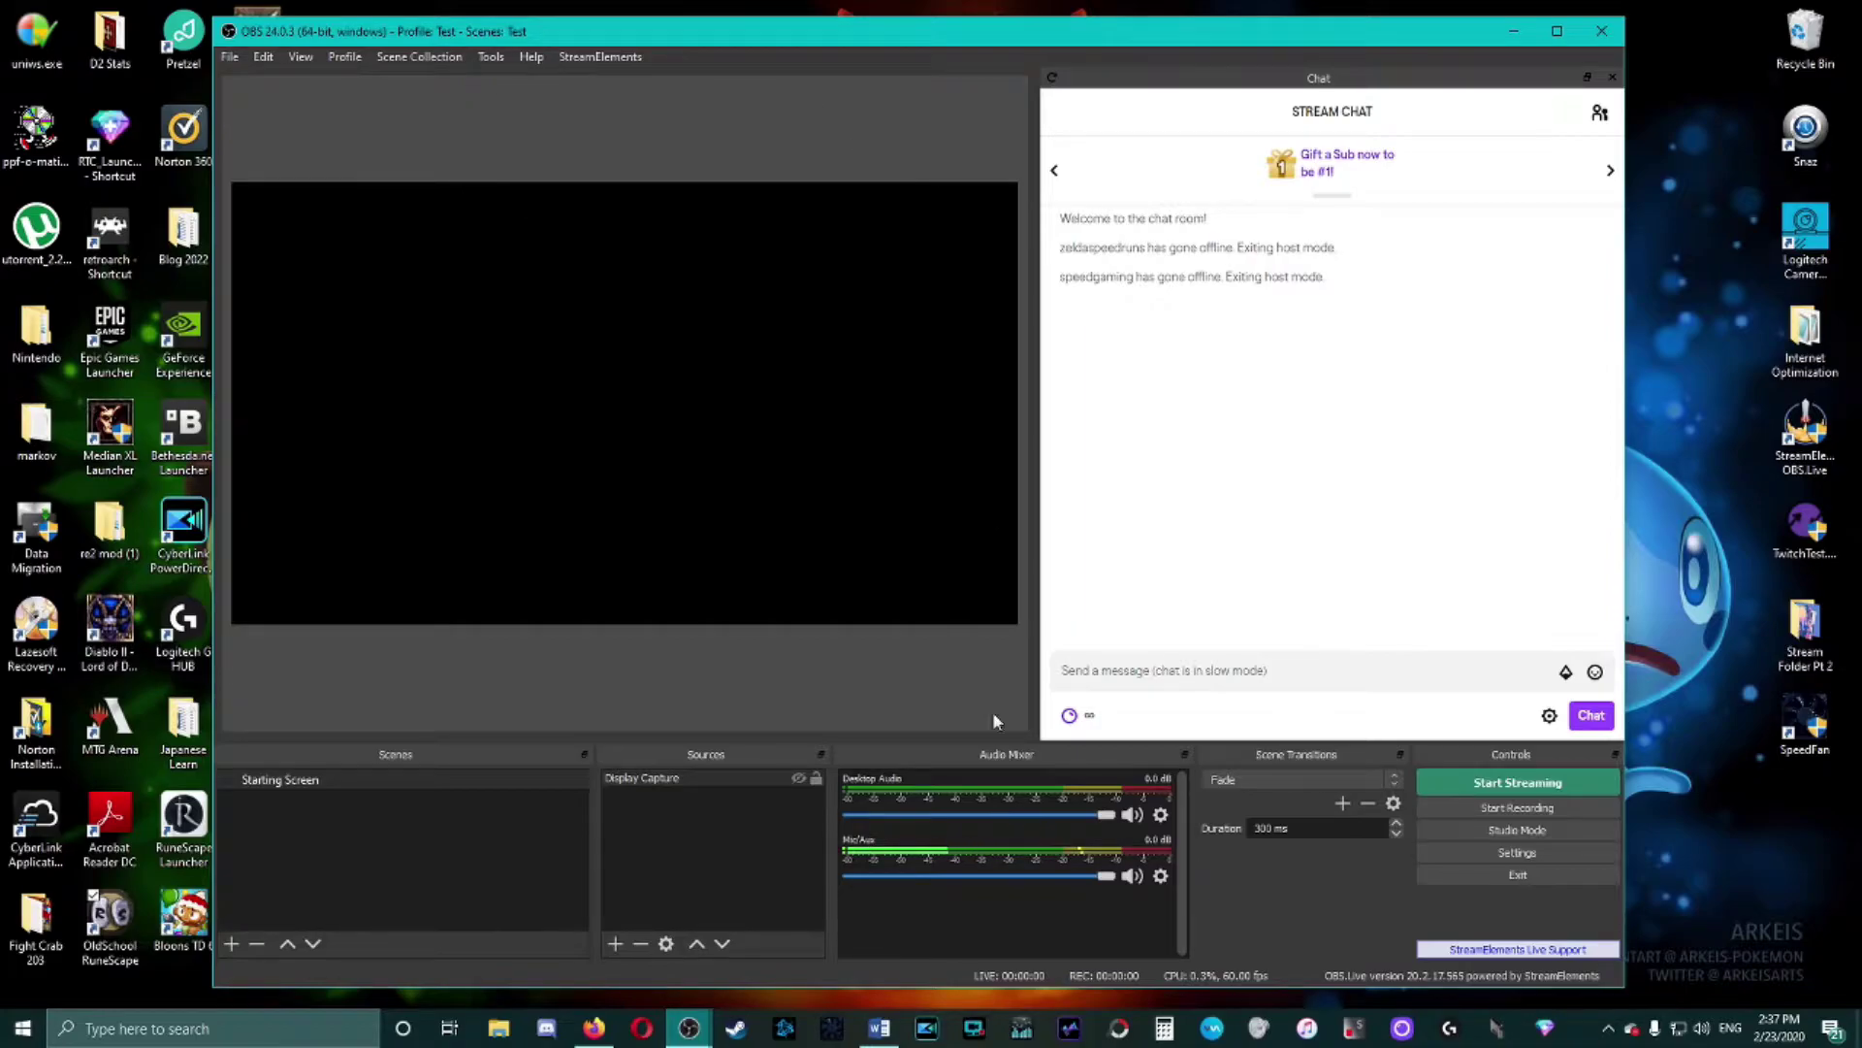
# - Switch to the browser and open the TwitchTest page on r1ch.net from the "twitch test" search results
pyautogui.click(594, 1028)
pyautogui.click(949, 164)
pyautogui.scroll(15, 943, 430)
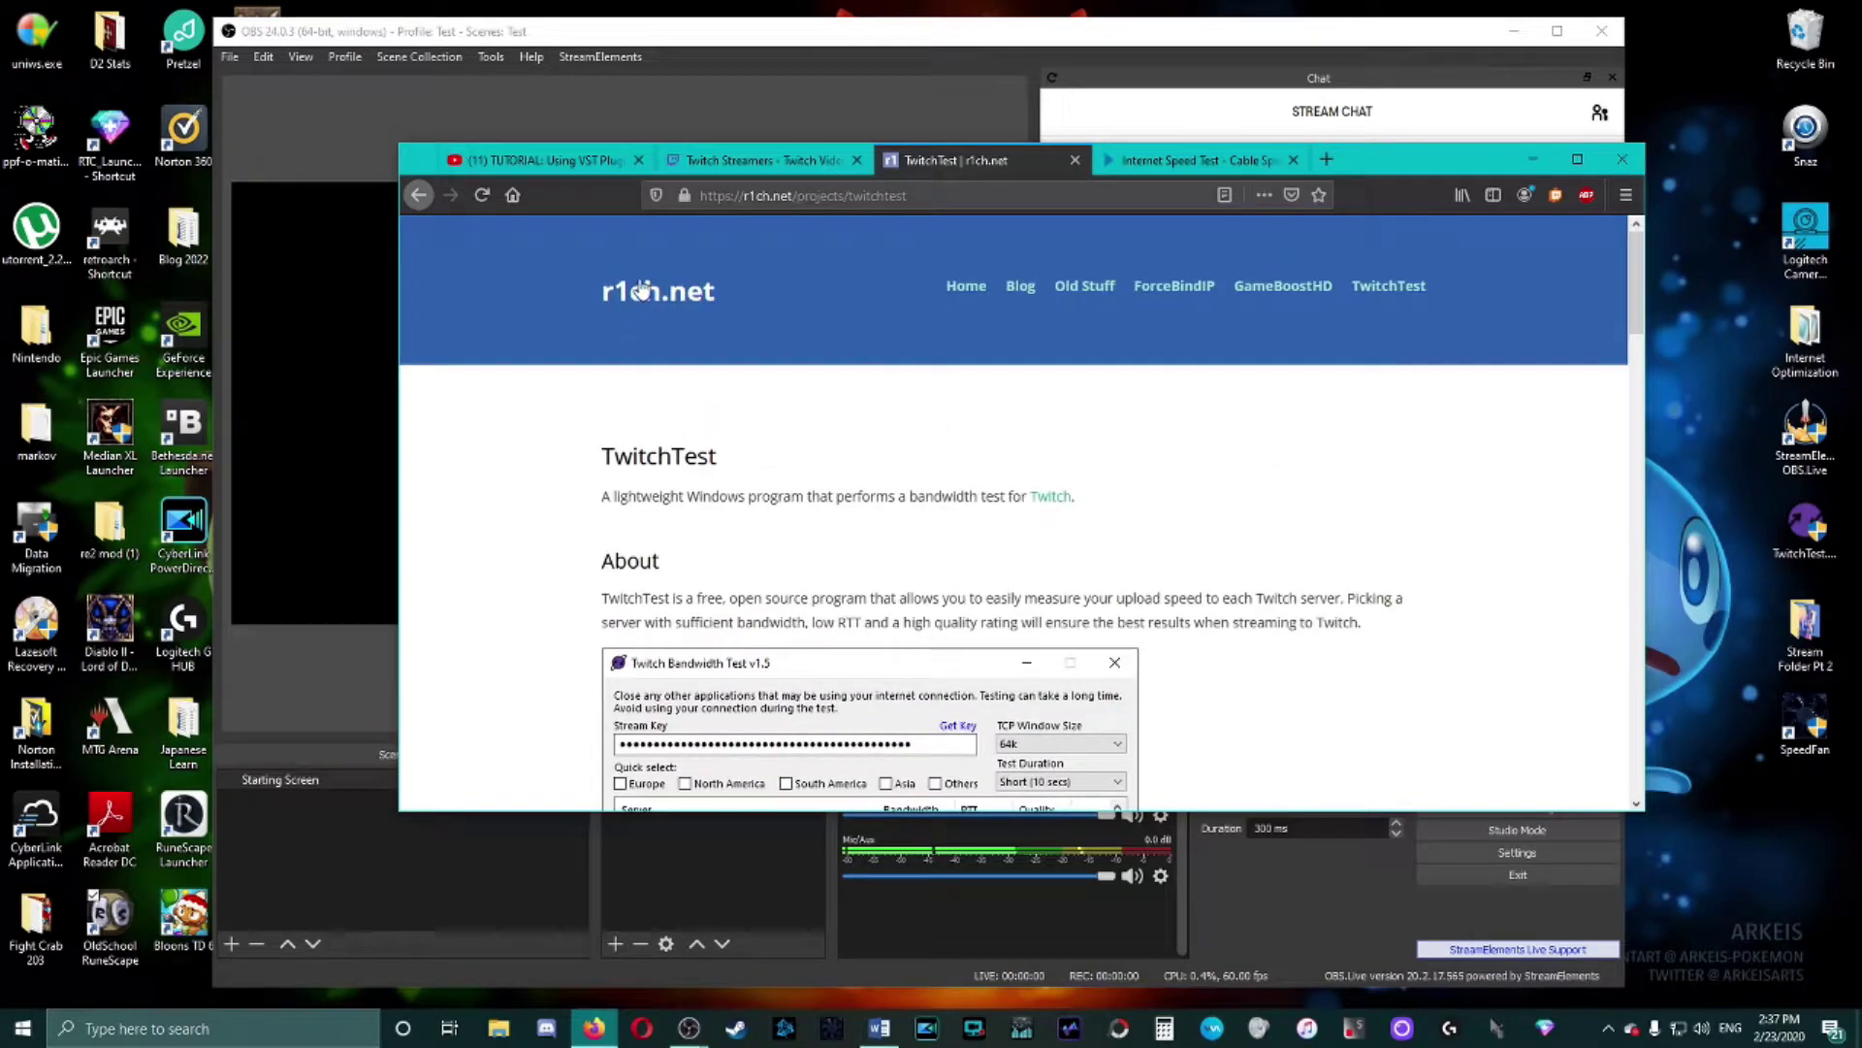
pyautogui.click(418, 195)
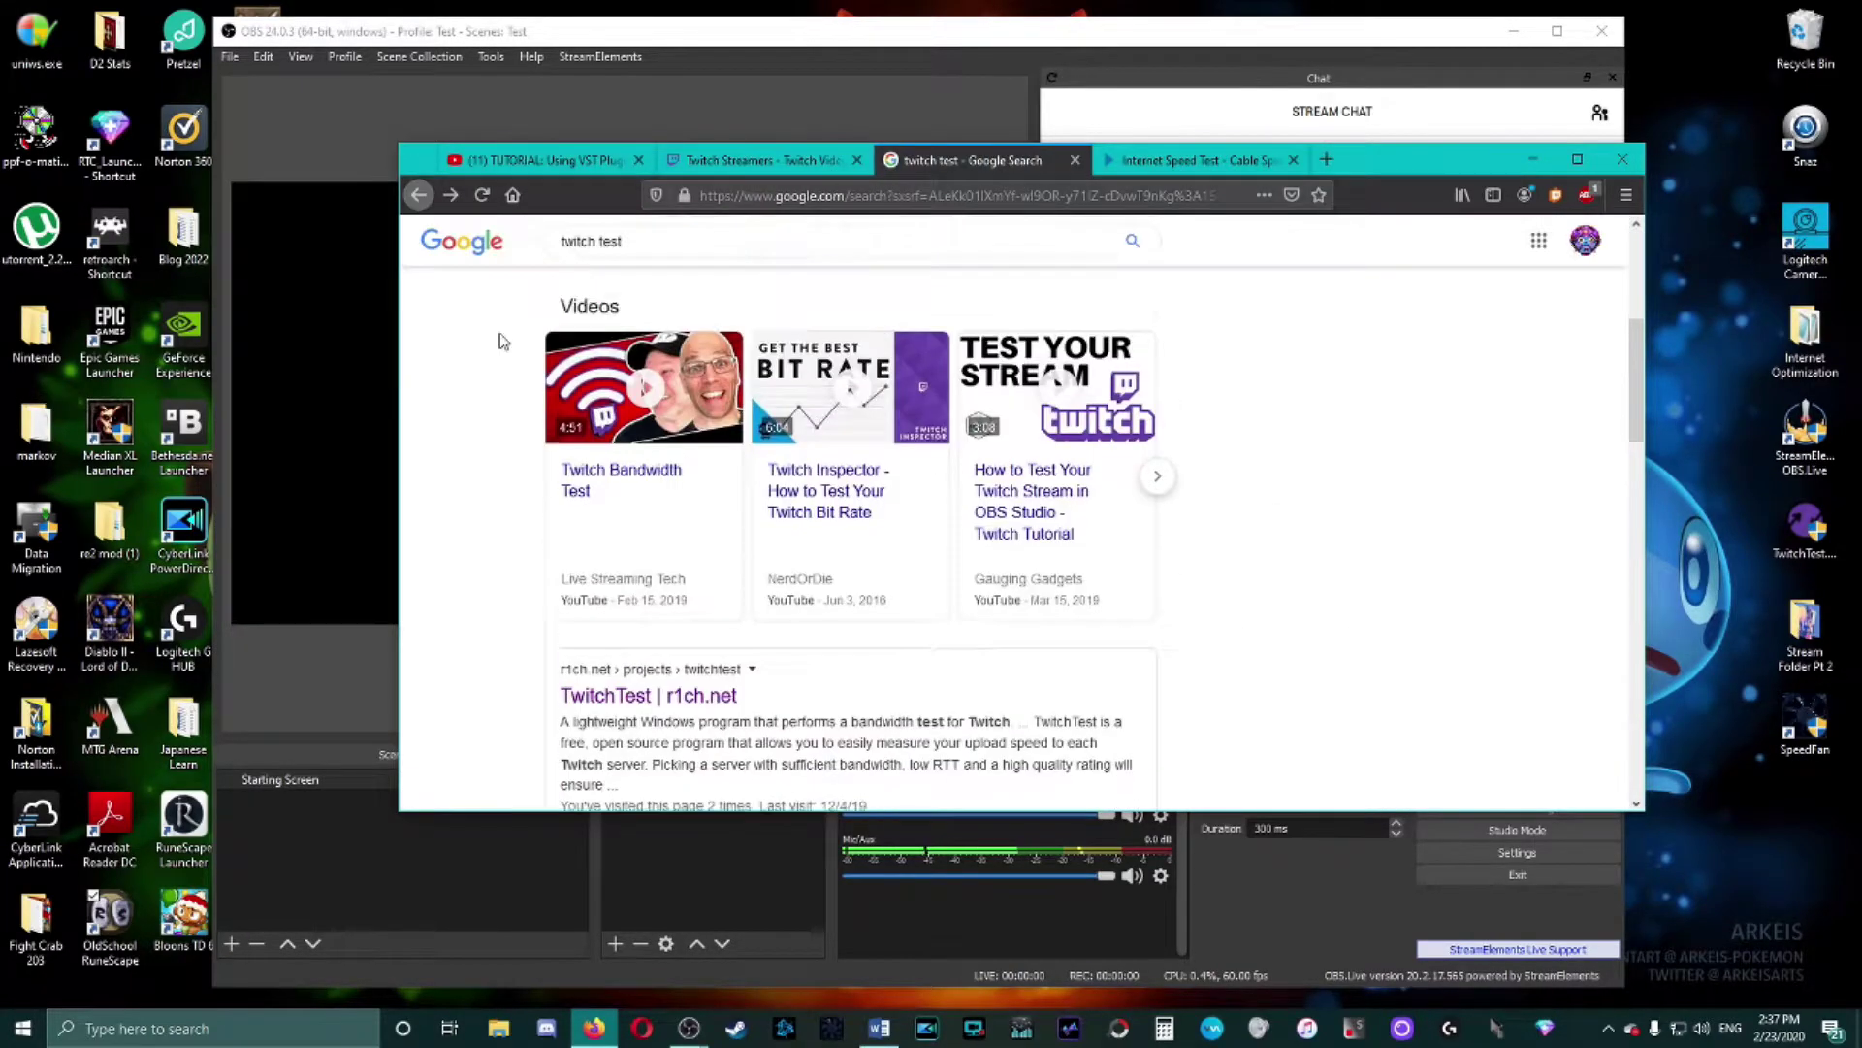
pyautogui.scroll(-5, 679, 407)
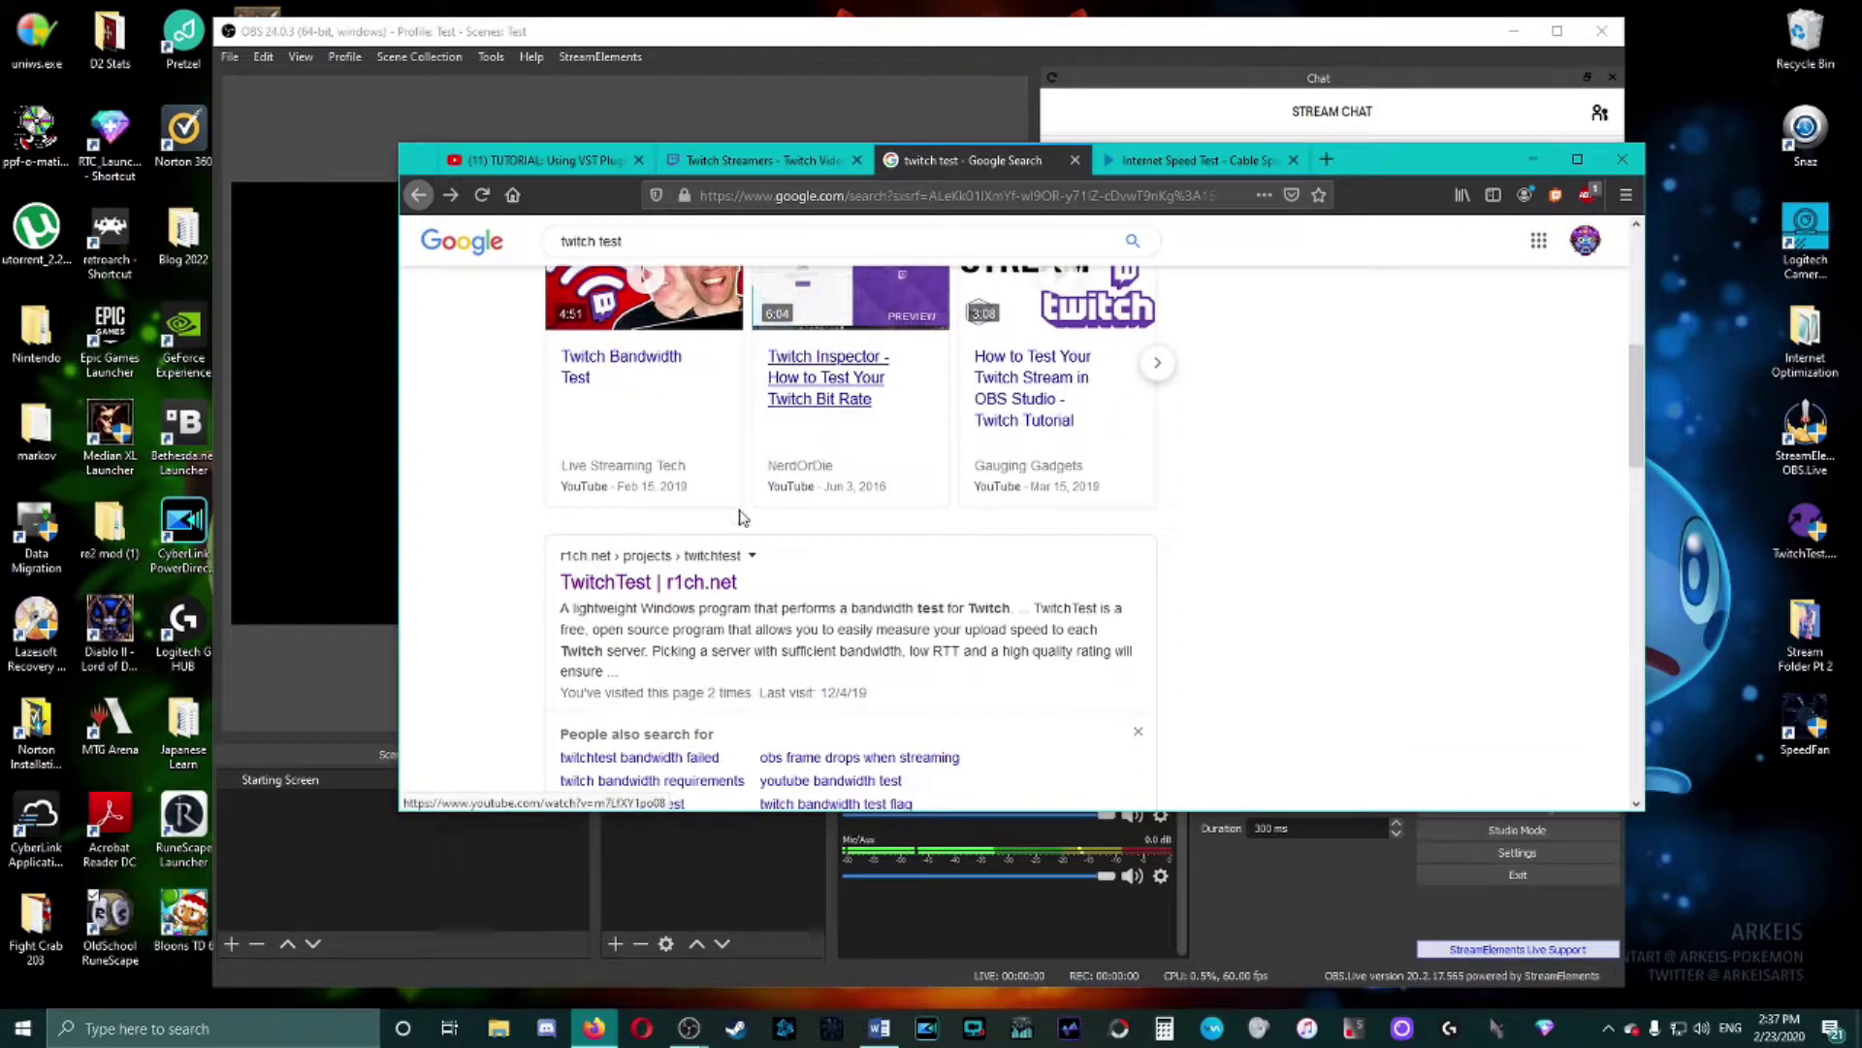
pyautogui.click(612, 585)
# - Read the TwitchTest page's explanation of bandwidth, quality and RTT, and find the twitchtest-1.52.zip download
pyautogui.scroll(-6, 1144, 478)
pyautogui.scroll(-3, 1145, 477)
pyautogui.scroll(1, 1148, 490)
pyautogui.scroll(-2, 1148, 490)
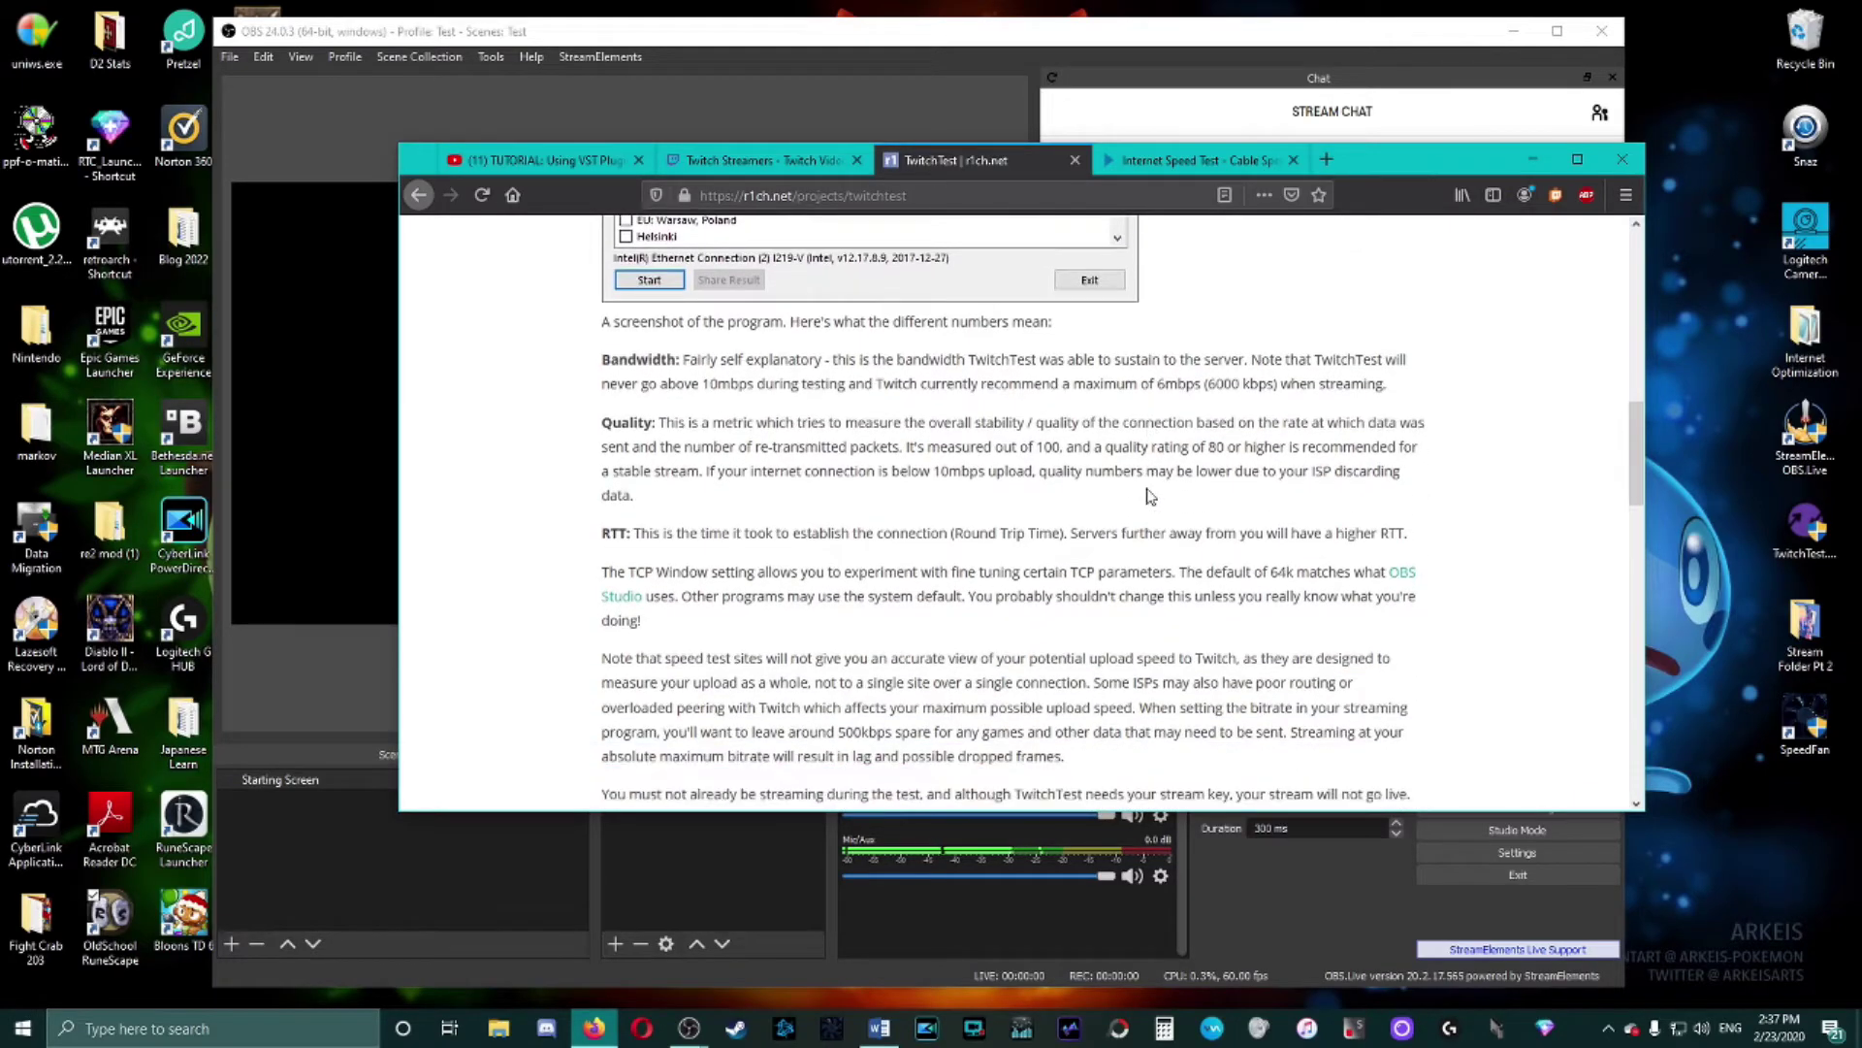
pyautogui.scroll(-3, 1267, 615)
pyautogui.scroll(-1, 1267, 615)
pyautogui.scroll(14, 1268, 621)
pyautogui.scroll(-16, 1268, 624)
pyautogui.scroll(14, 1271, 626)
pyautogui.scroll(-20, 1271, 625)
pyautogui.scroll(4, 1271, 626)
pyautogui.scroll(4, 1271, 626)
pyautogui.scroll(-1, 819, 653)
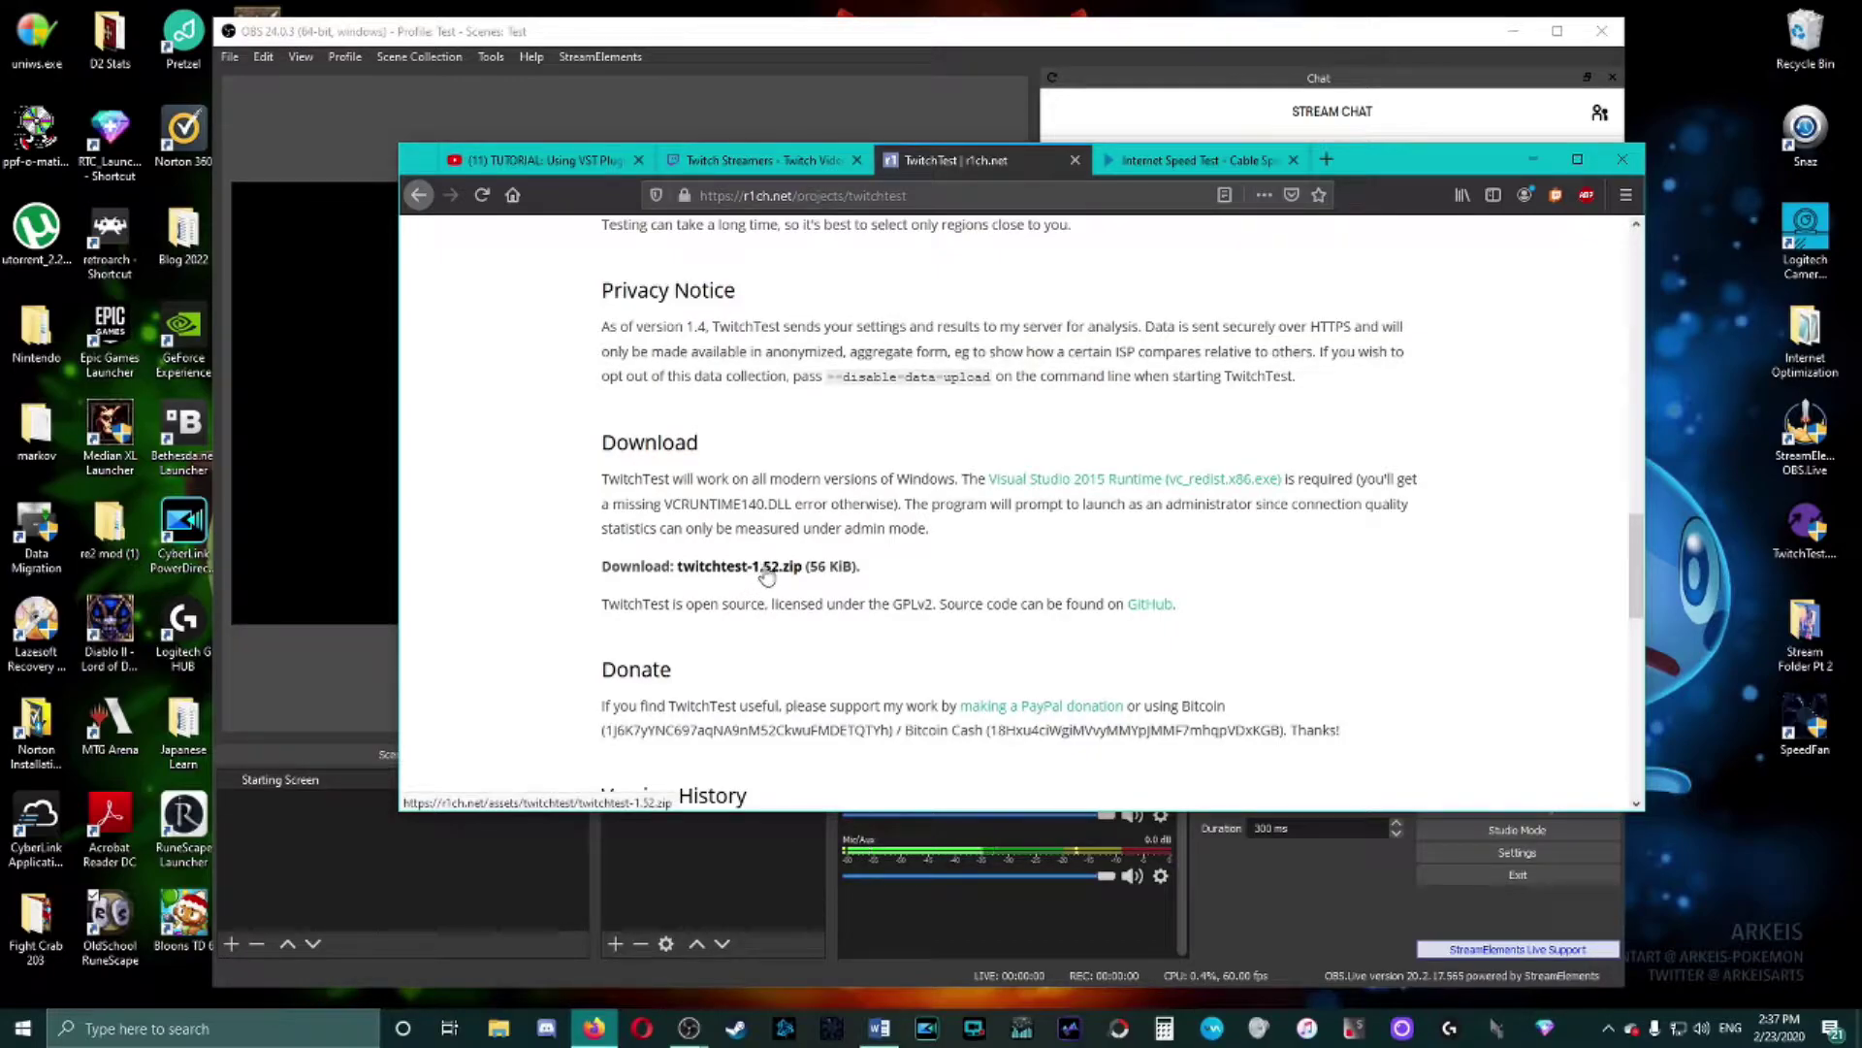
# - Launch the Twitch Bandwidth Test program and look through its list of servers and region options
pyautogui.doubleClick(1790, 531)
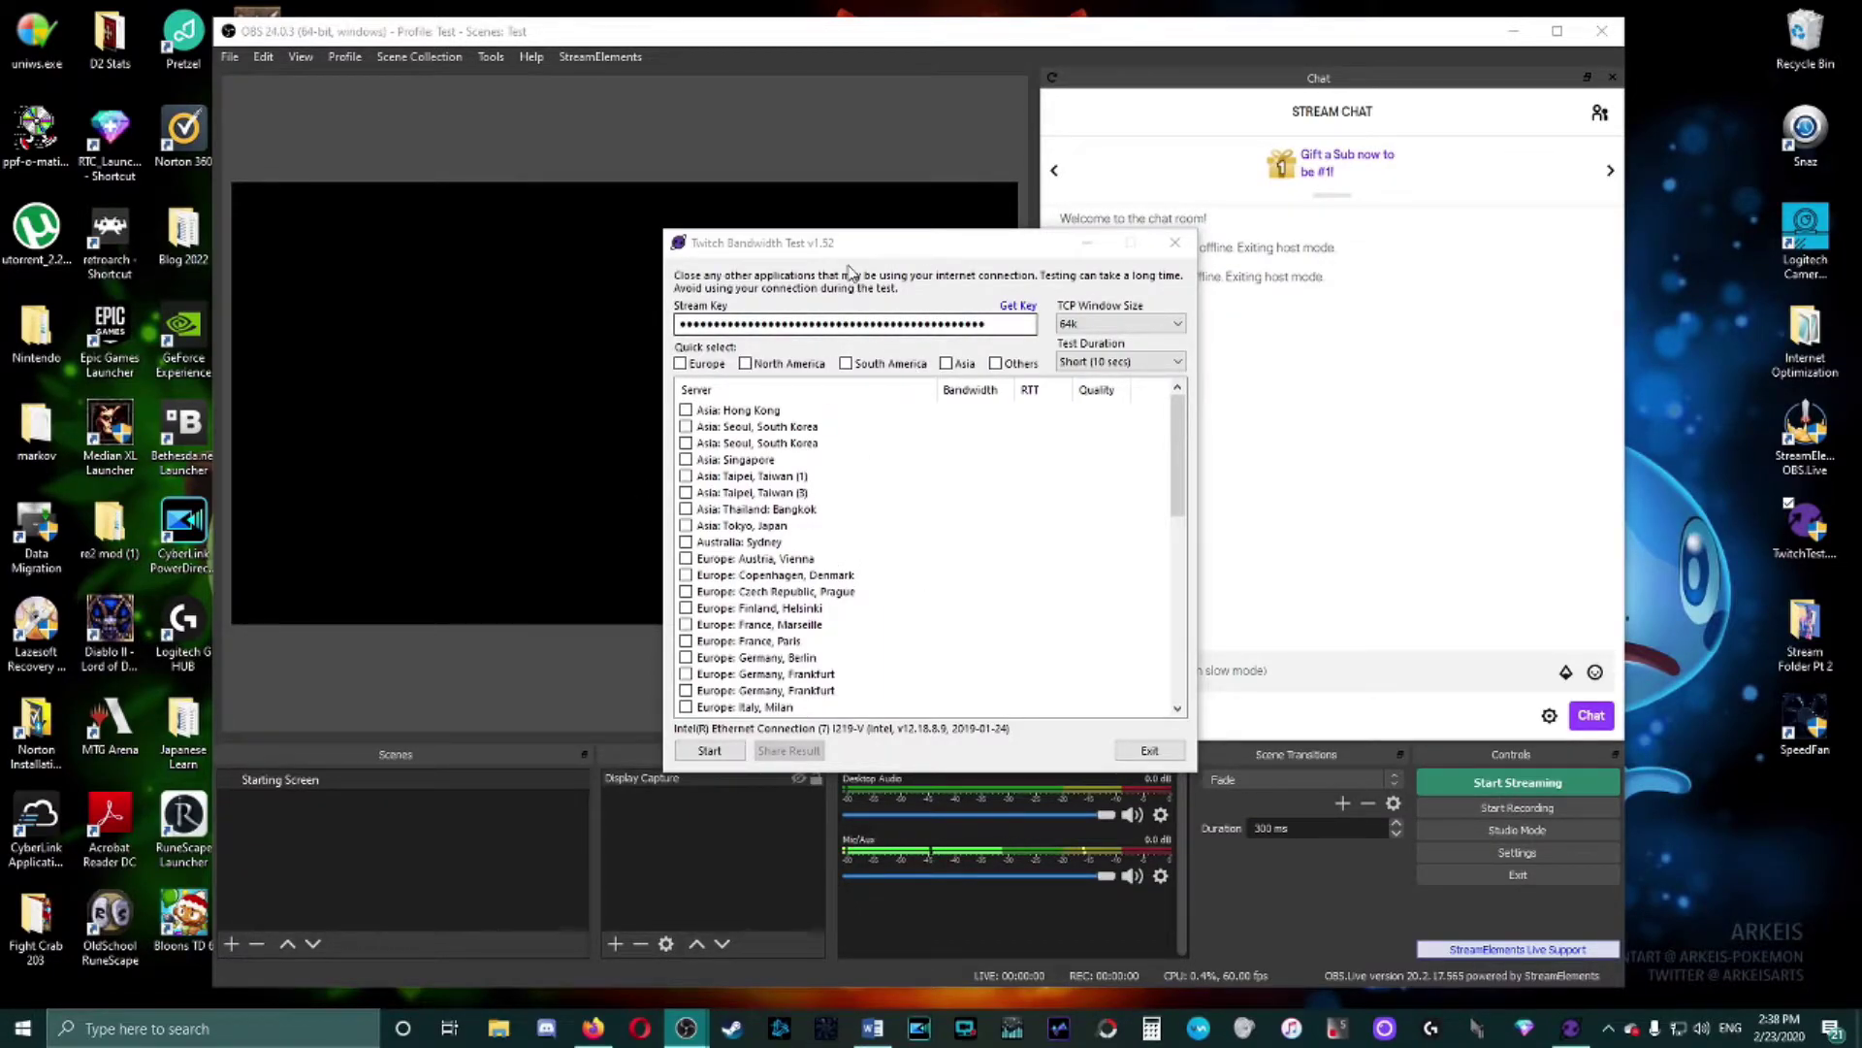
pyautogui.click(850, 272)
pyautogui.scroll(-10, 793, 527)
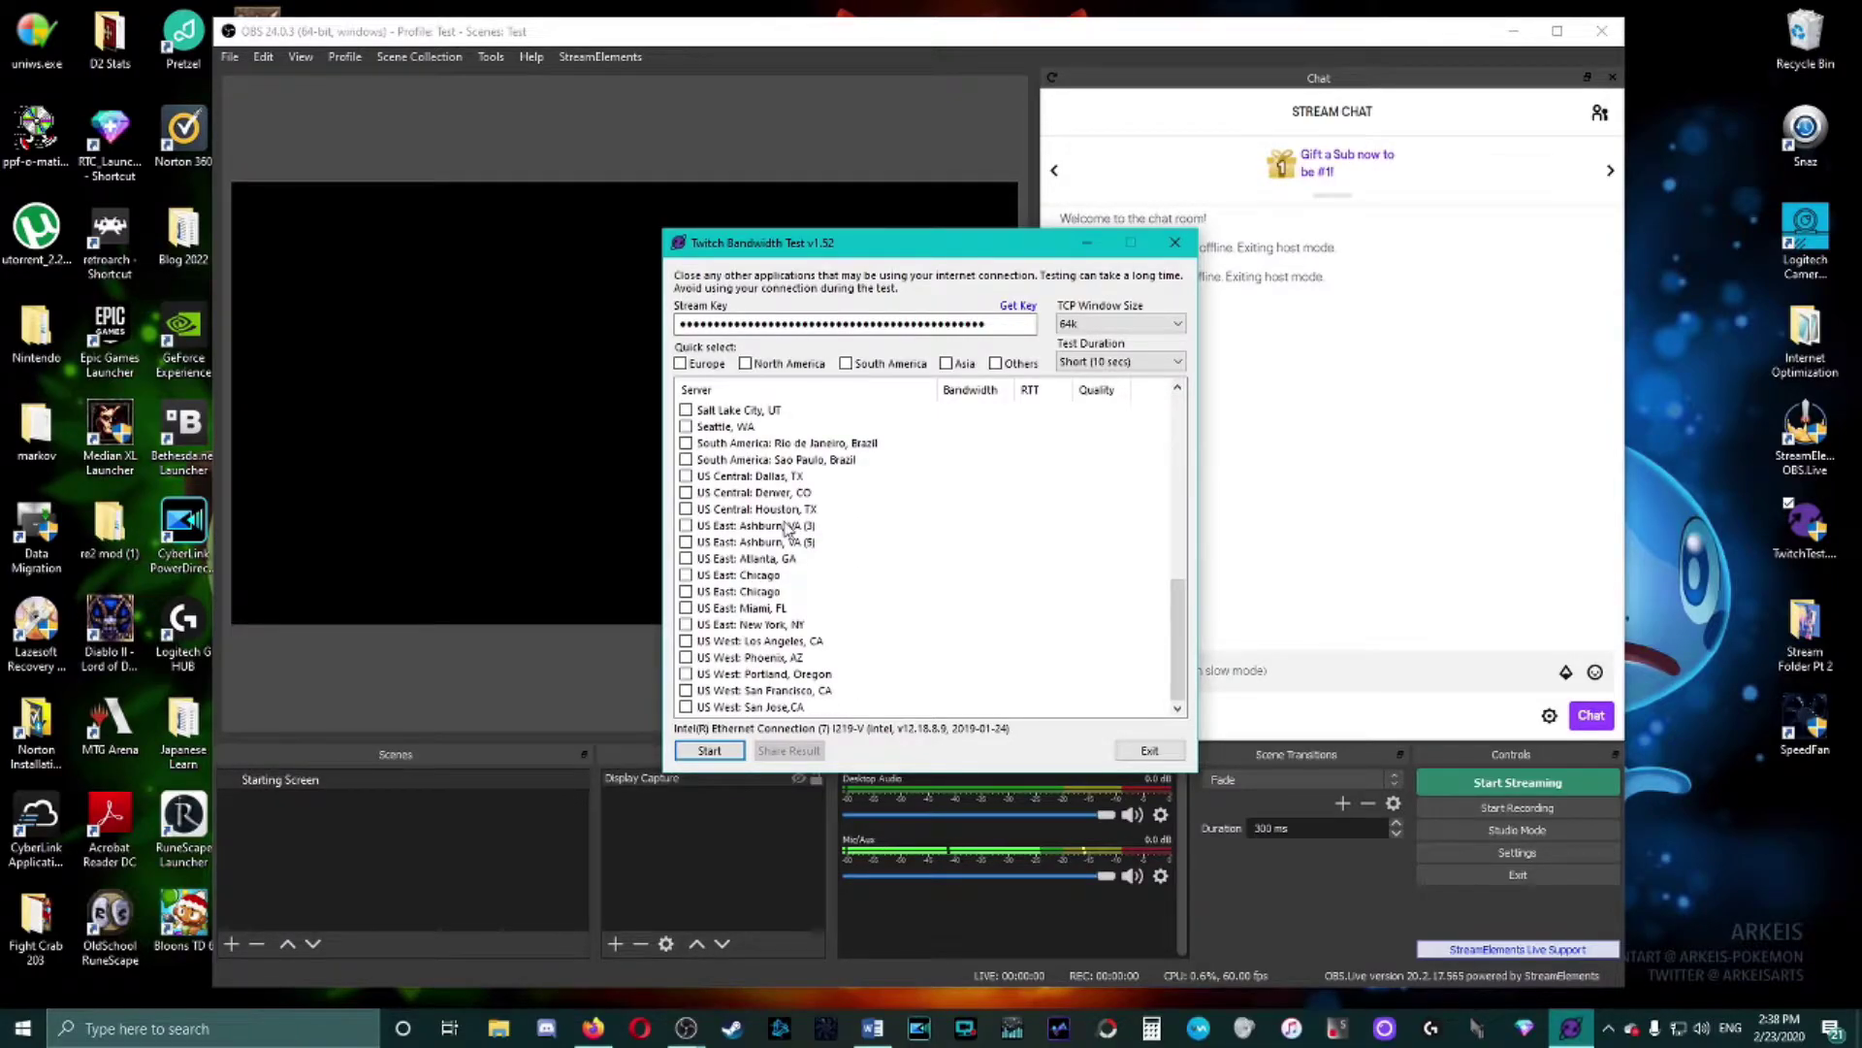
pyautogui.scroll(10, 785, 529)
pyautogui.scroll(-10, 782, 529)
pyautogui.scroll(10, 766, 621)
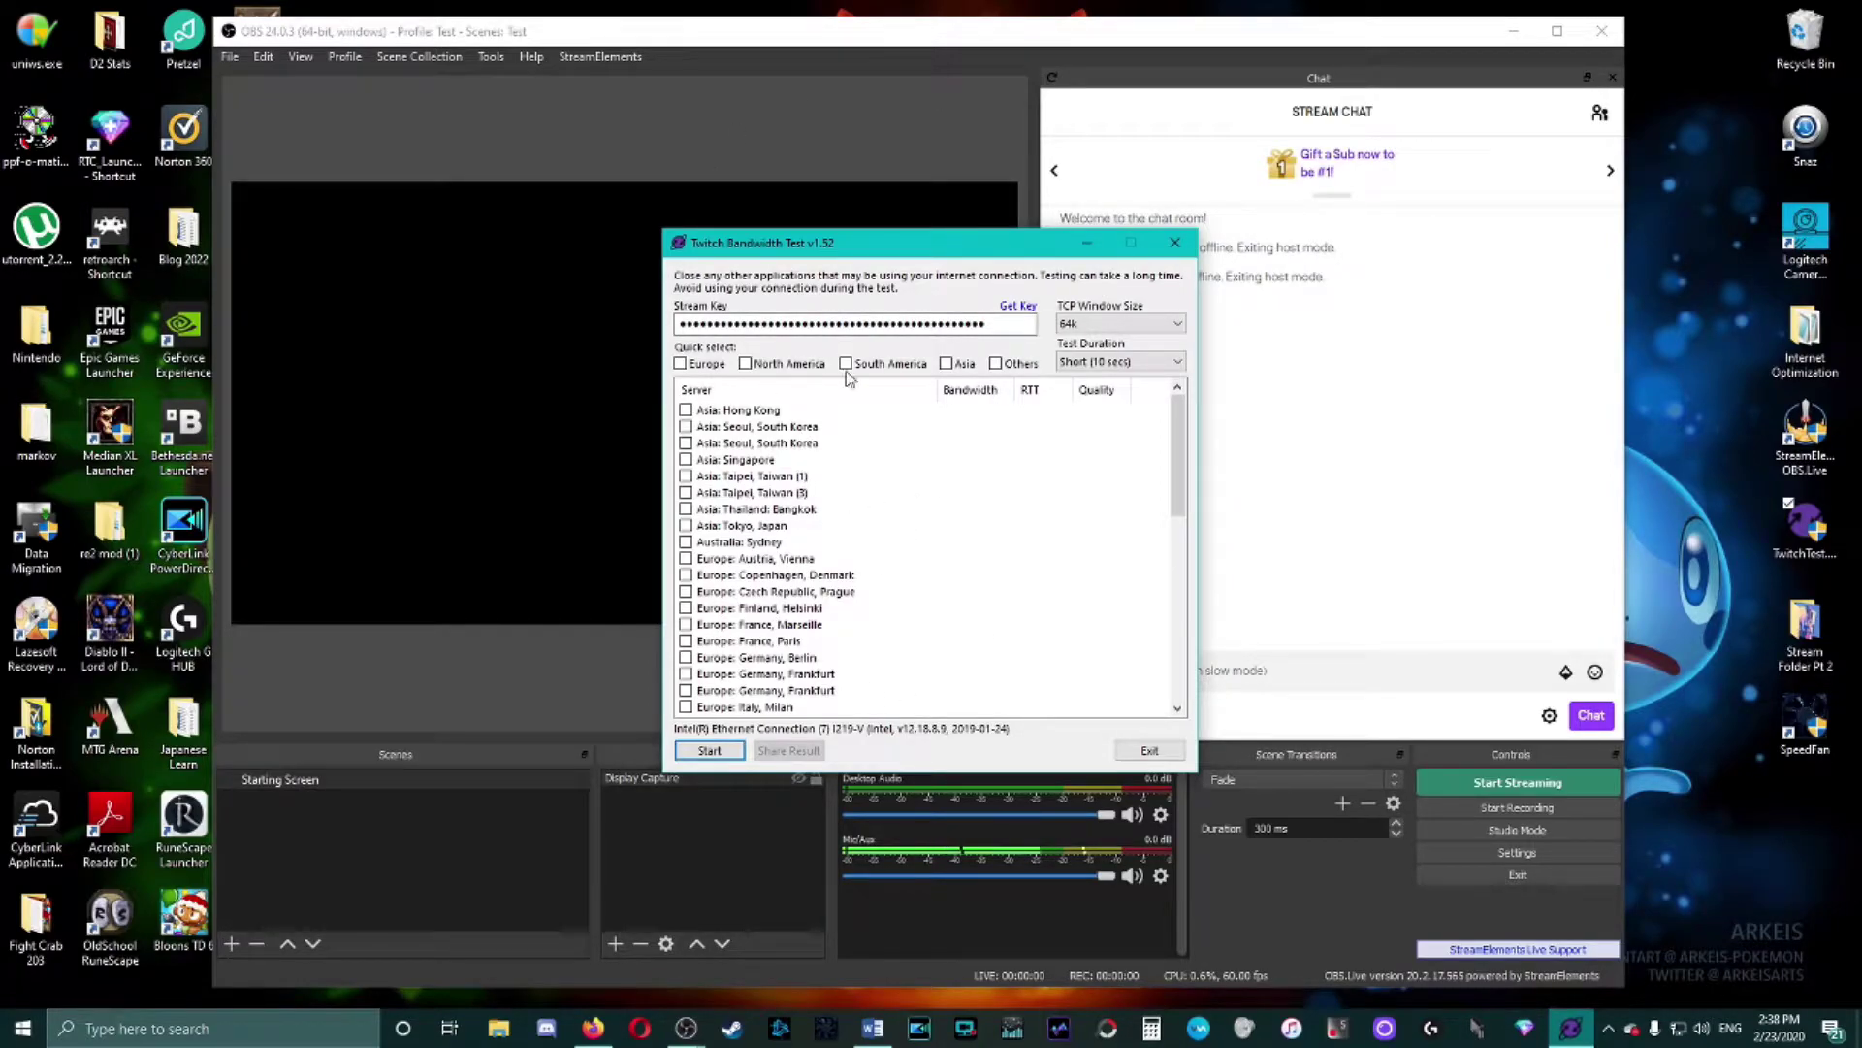
pyautogui.scroll(-8, 834, 646)
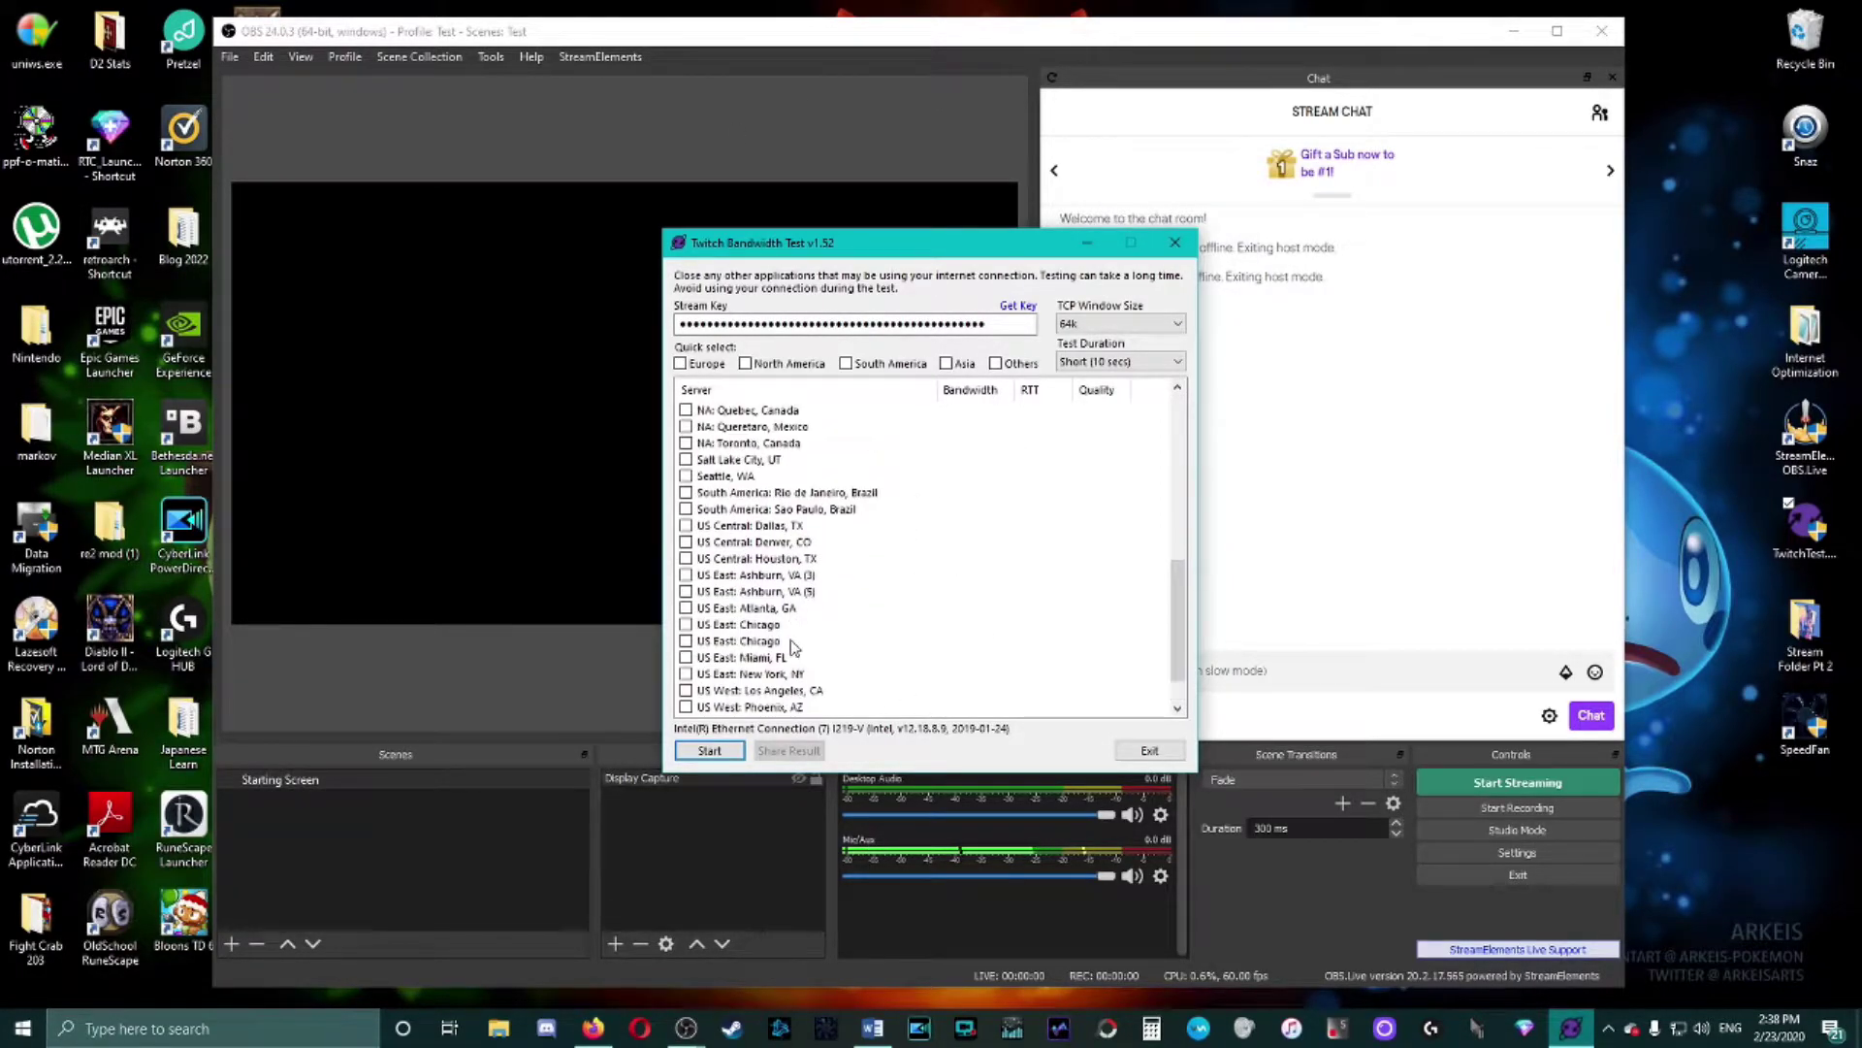
pyautogui.scroll(3, 794, 646)
pyautogui.scroll(4, 794, 646)
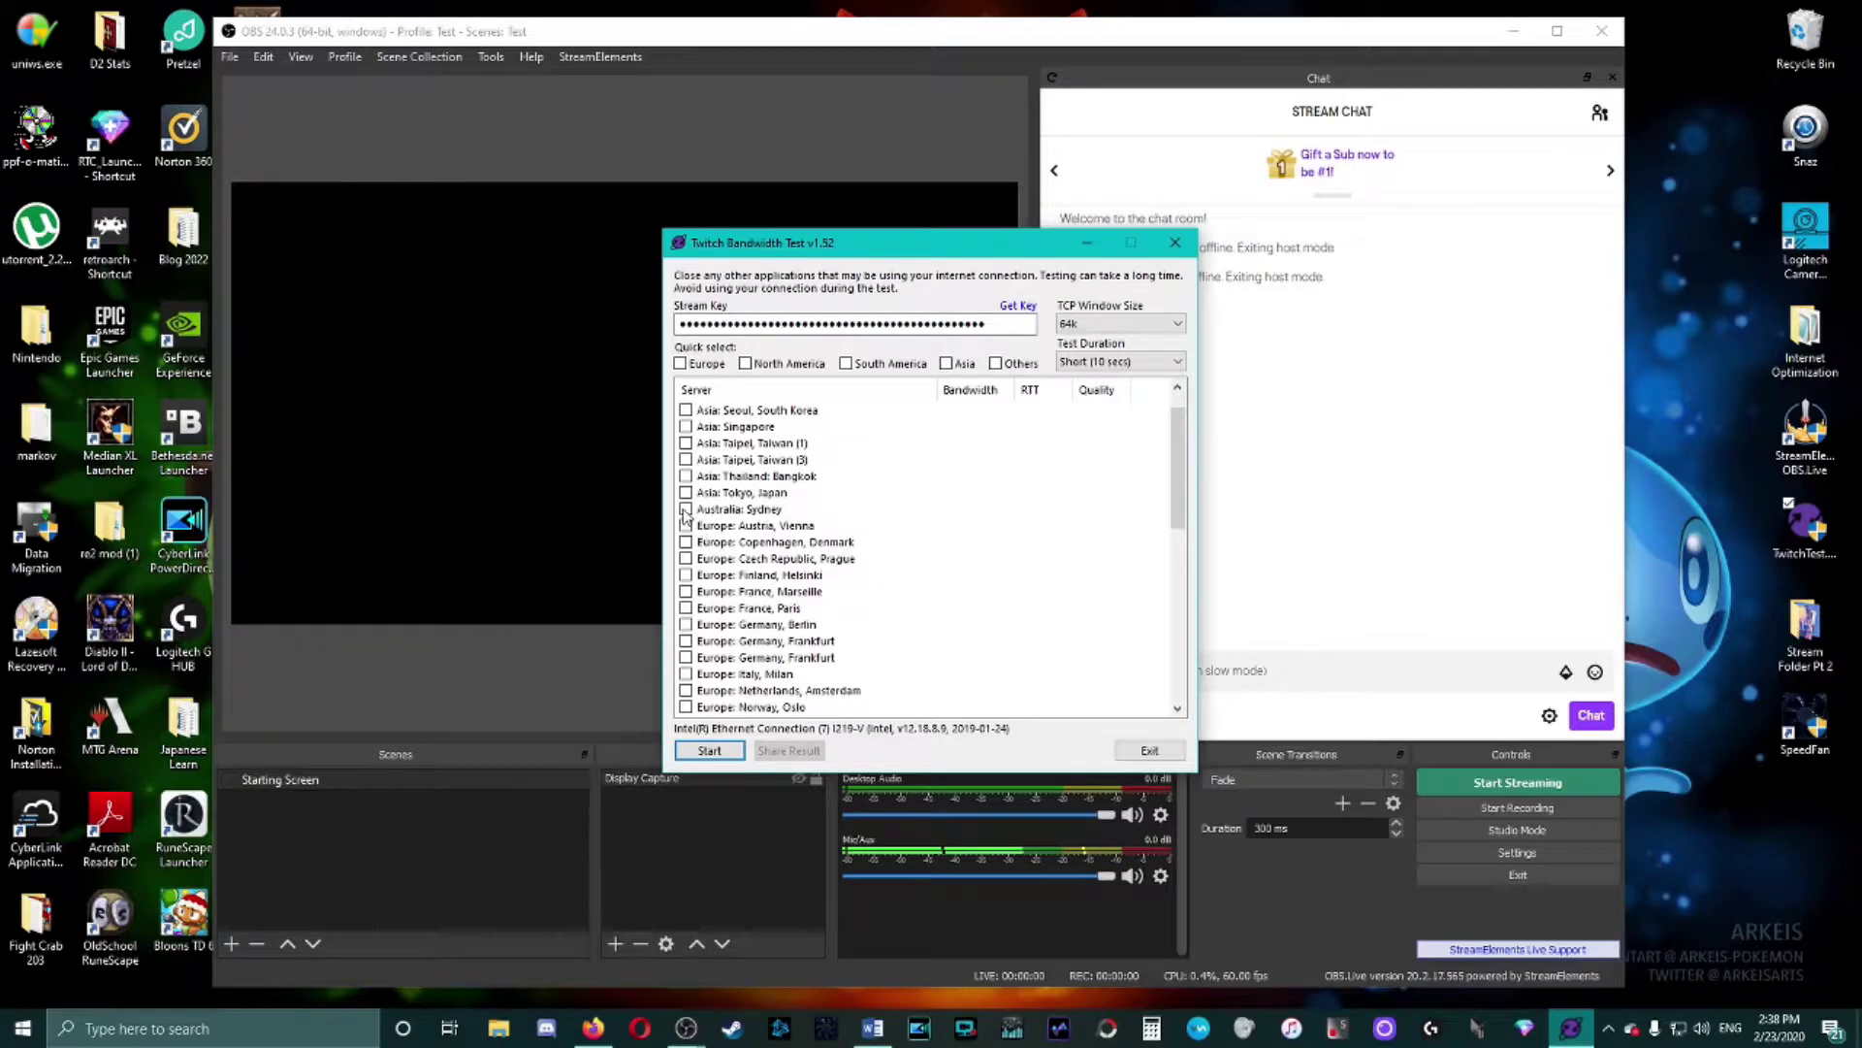
# - Run a Short (10 secs) bandwidth test on the Europe: Austria, Vienna and Europe: Copenhagen, Denmark servers, and exit the tester
pyautogui.click(687, 510)
pyautogui.click(686, 542)
pyautogui.click(1104, 362)
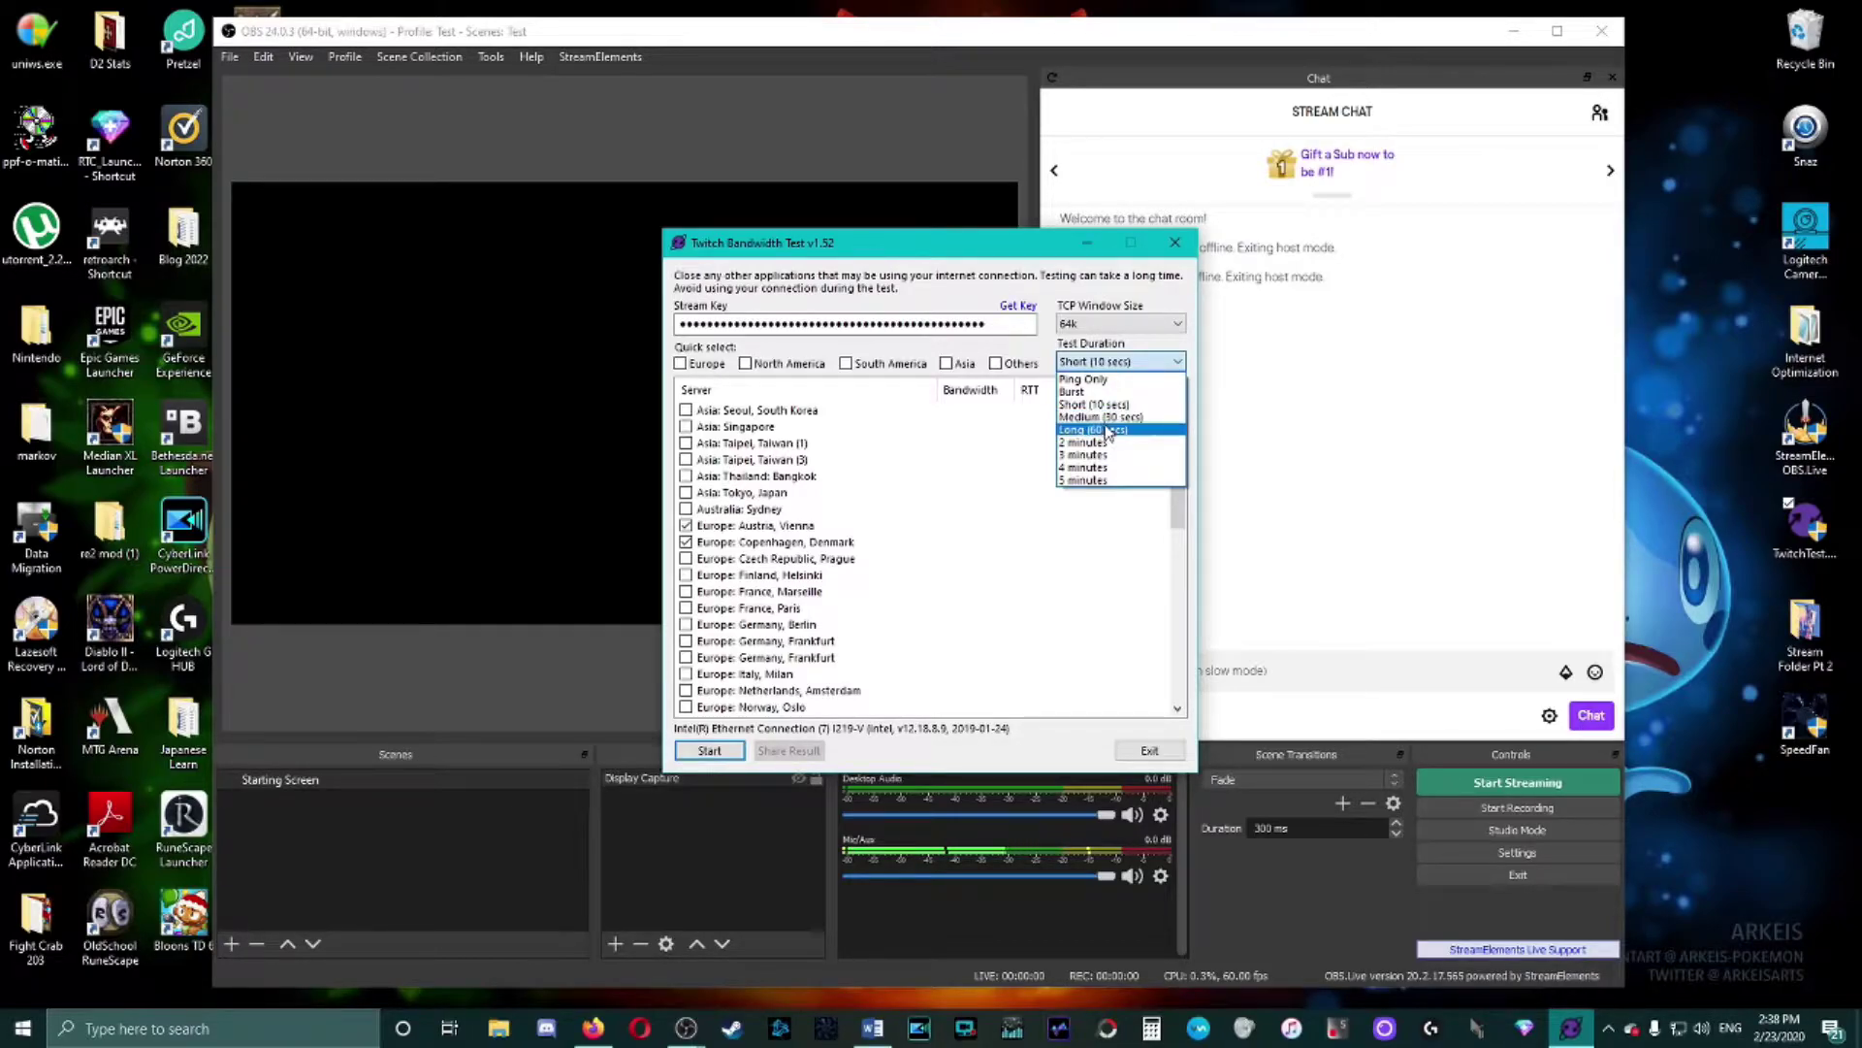
pyautogui.click(1111, 306)
pyautogui.click(1096, 326)
pyautogui.click(1092, 340)
pyautogui.press('Tab')
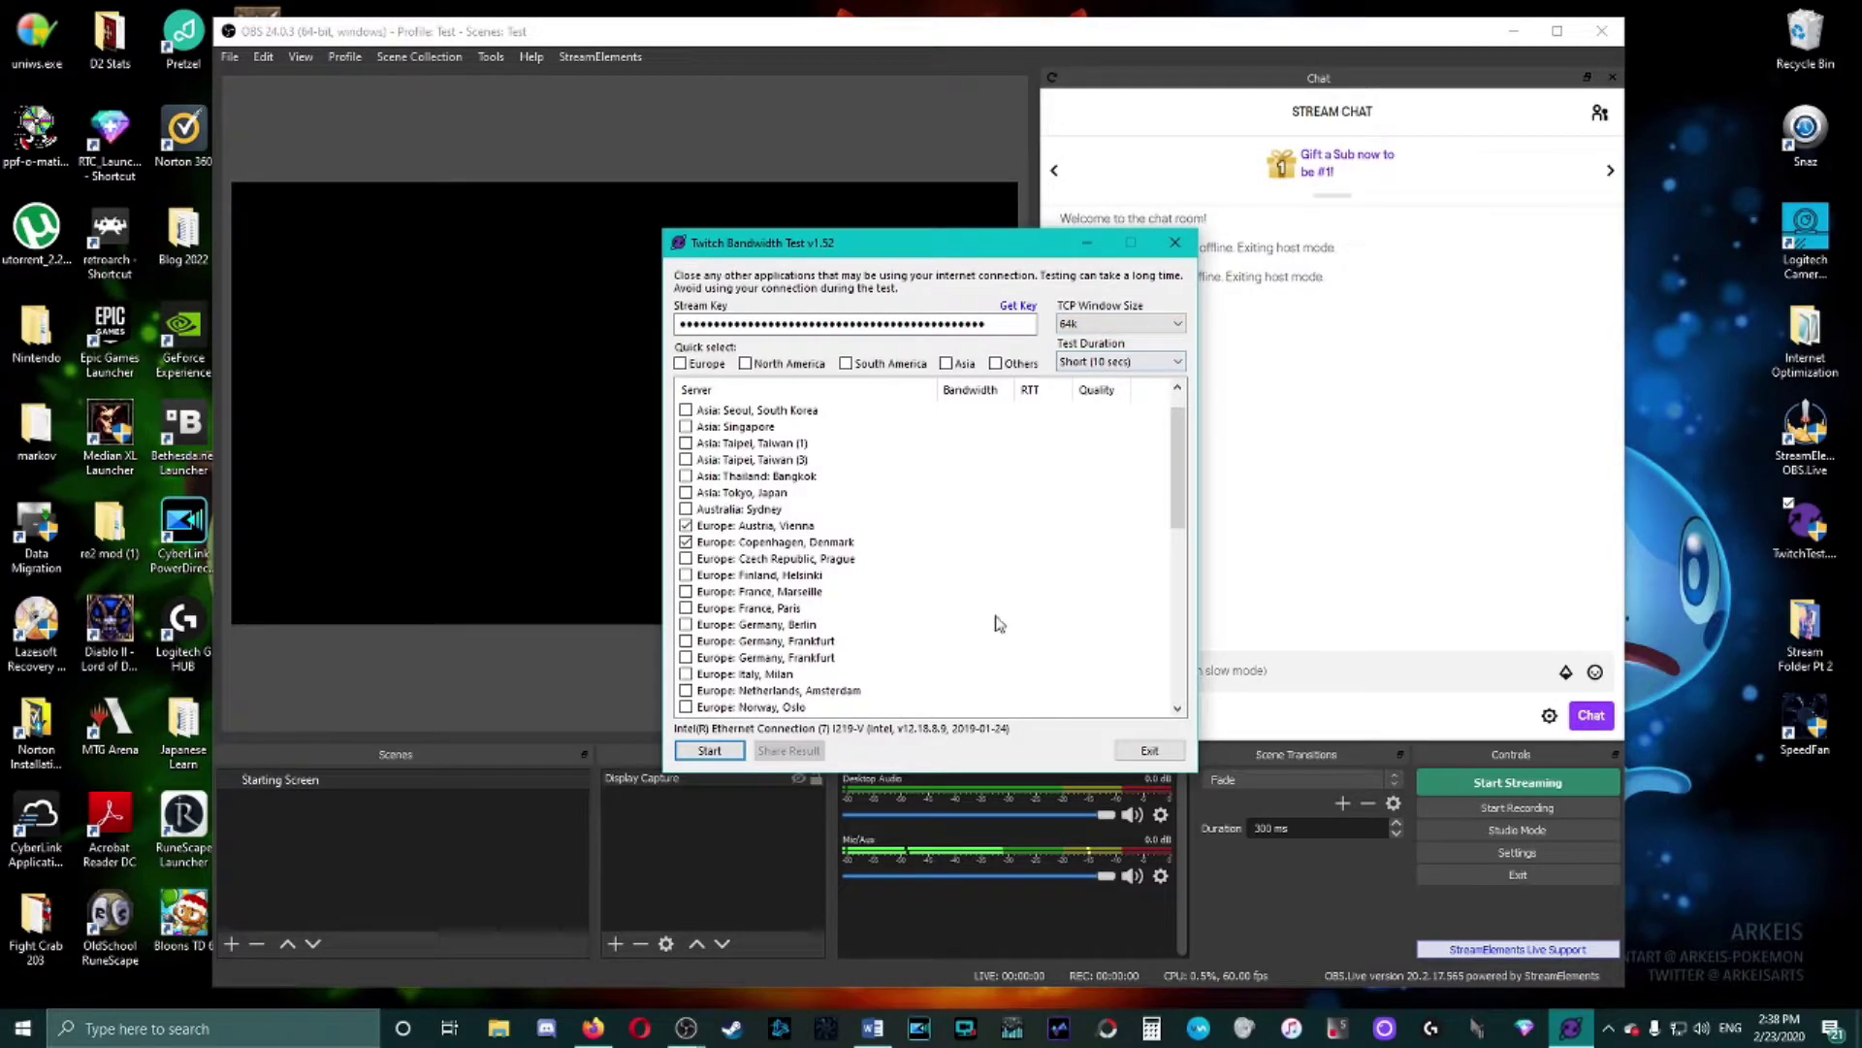
pyautogui.click(711, 753)
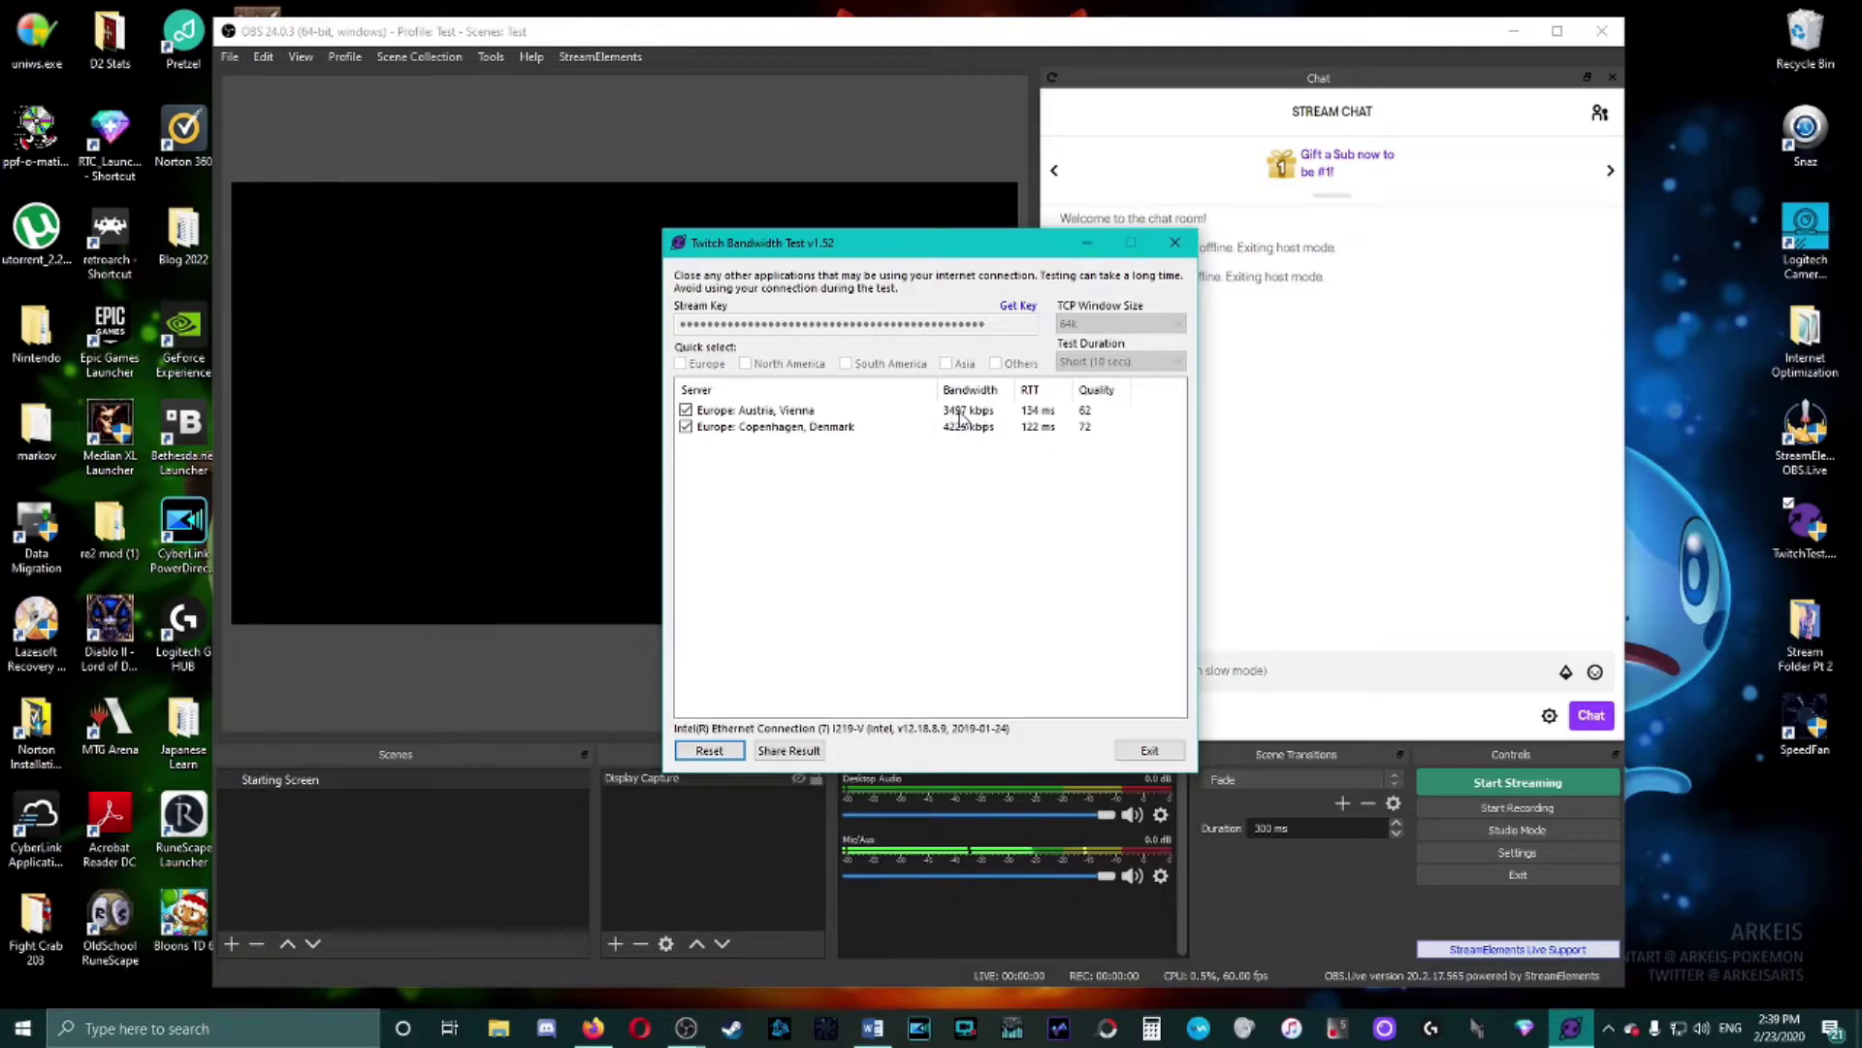
pyautogui.click(1148, 751)
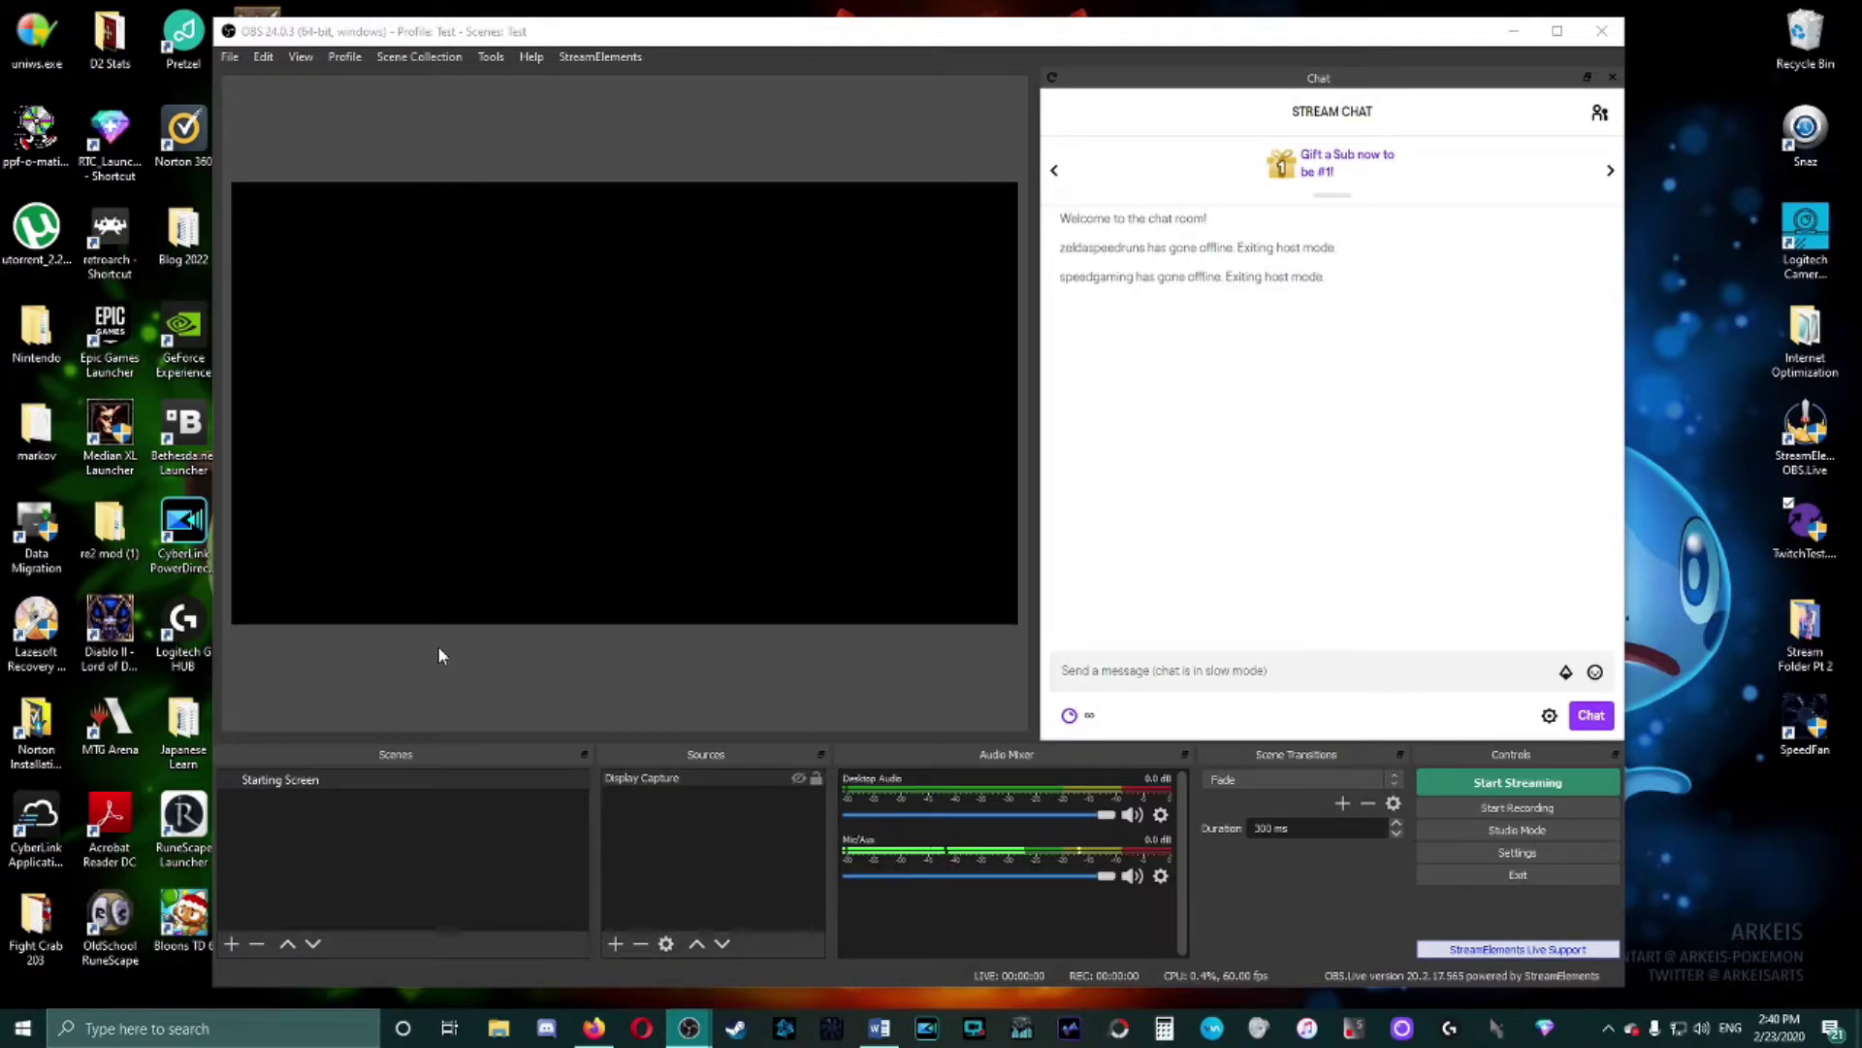
# - Search Google in the browser for "twitch ingest server" and view the recommended endpoints on the Twitch Ingest Information page
pyautogui.click(596, 1026)
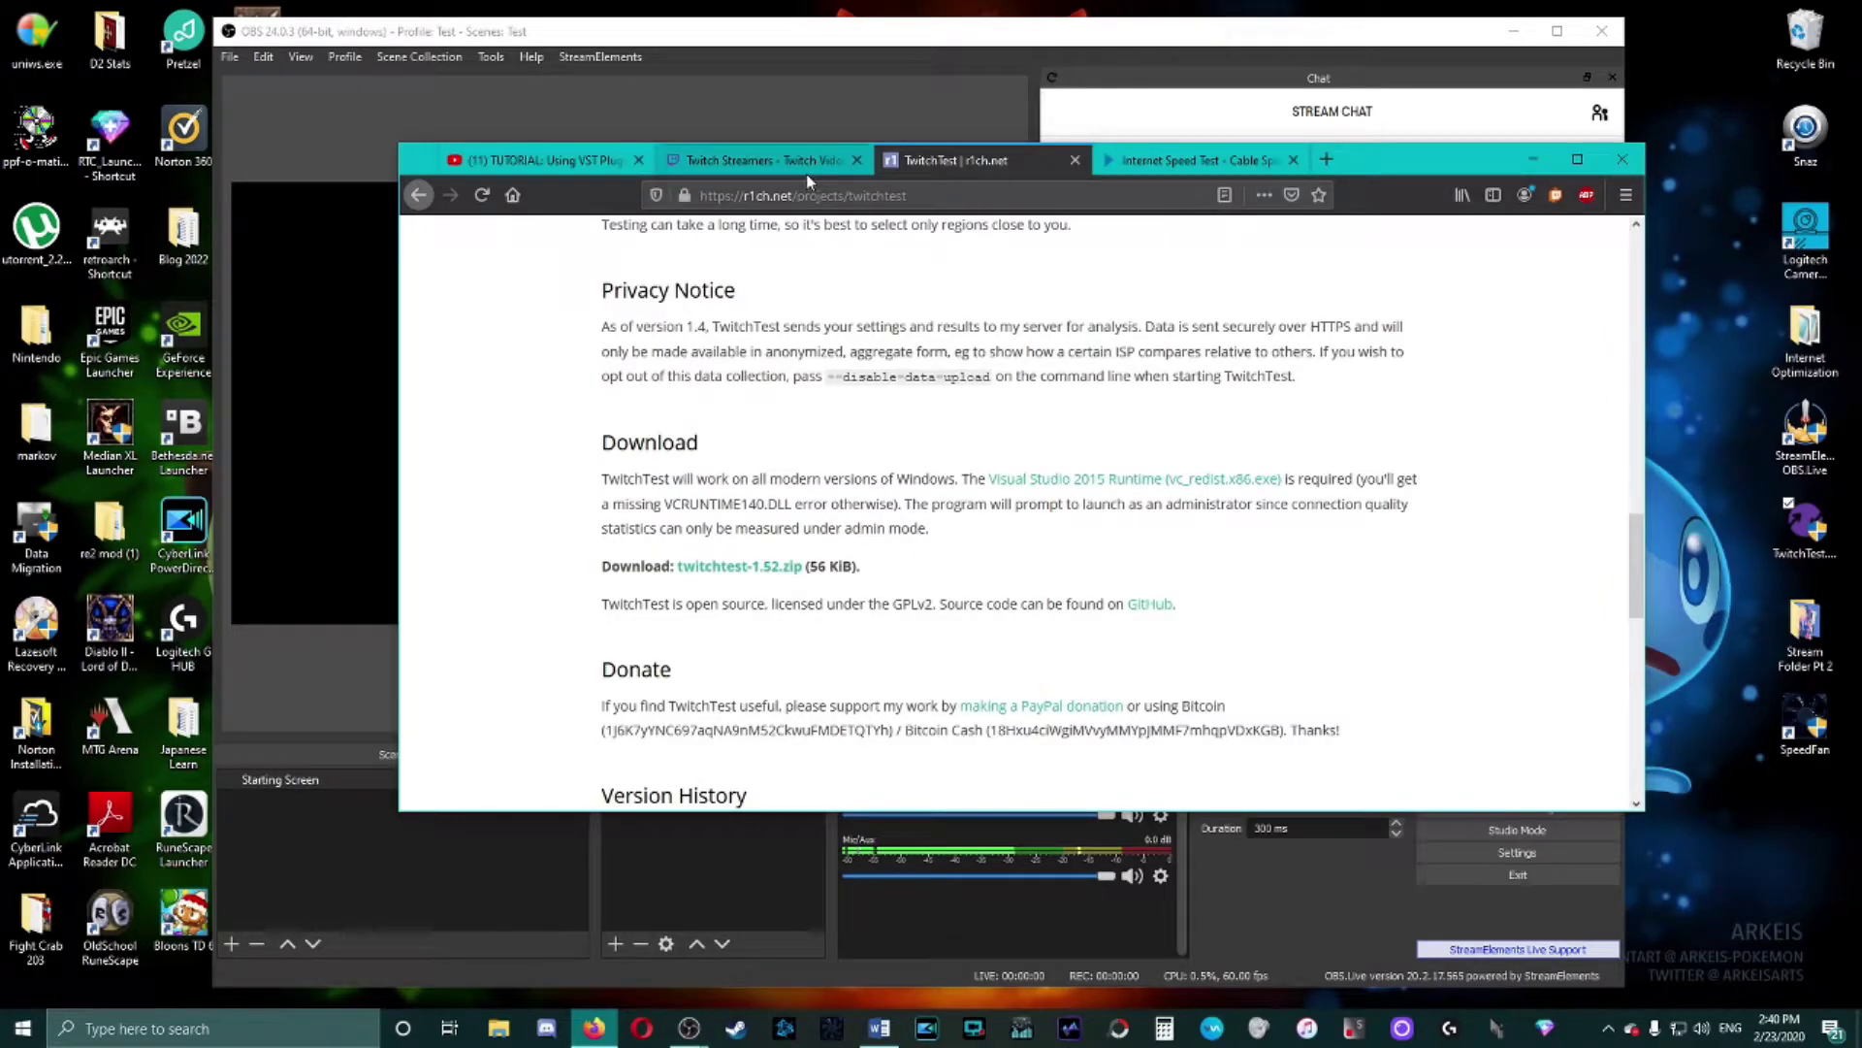
pyautogui.click(746, 163)
pyautogui.click(955, 167)
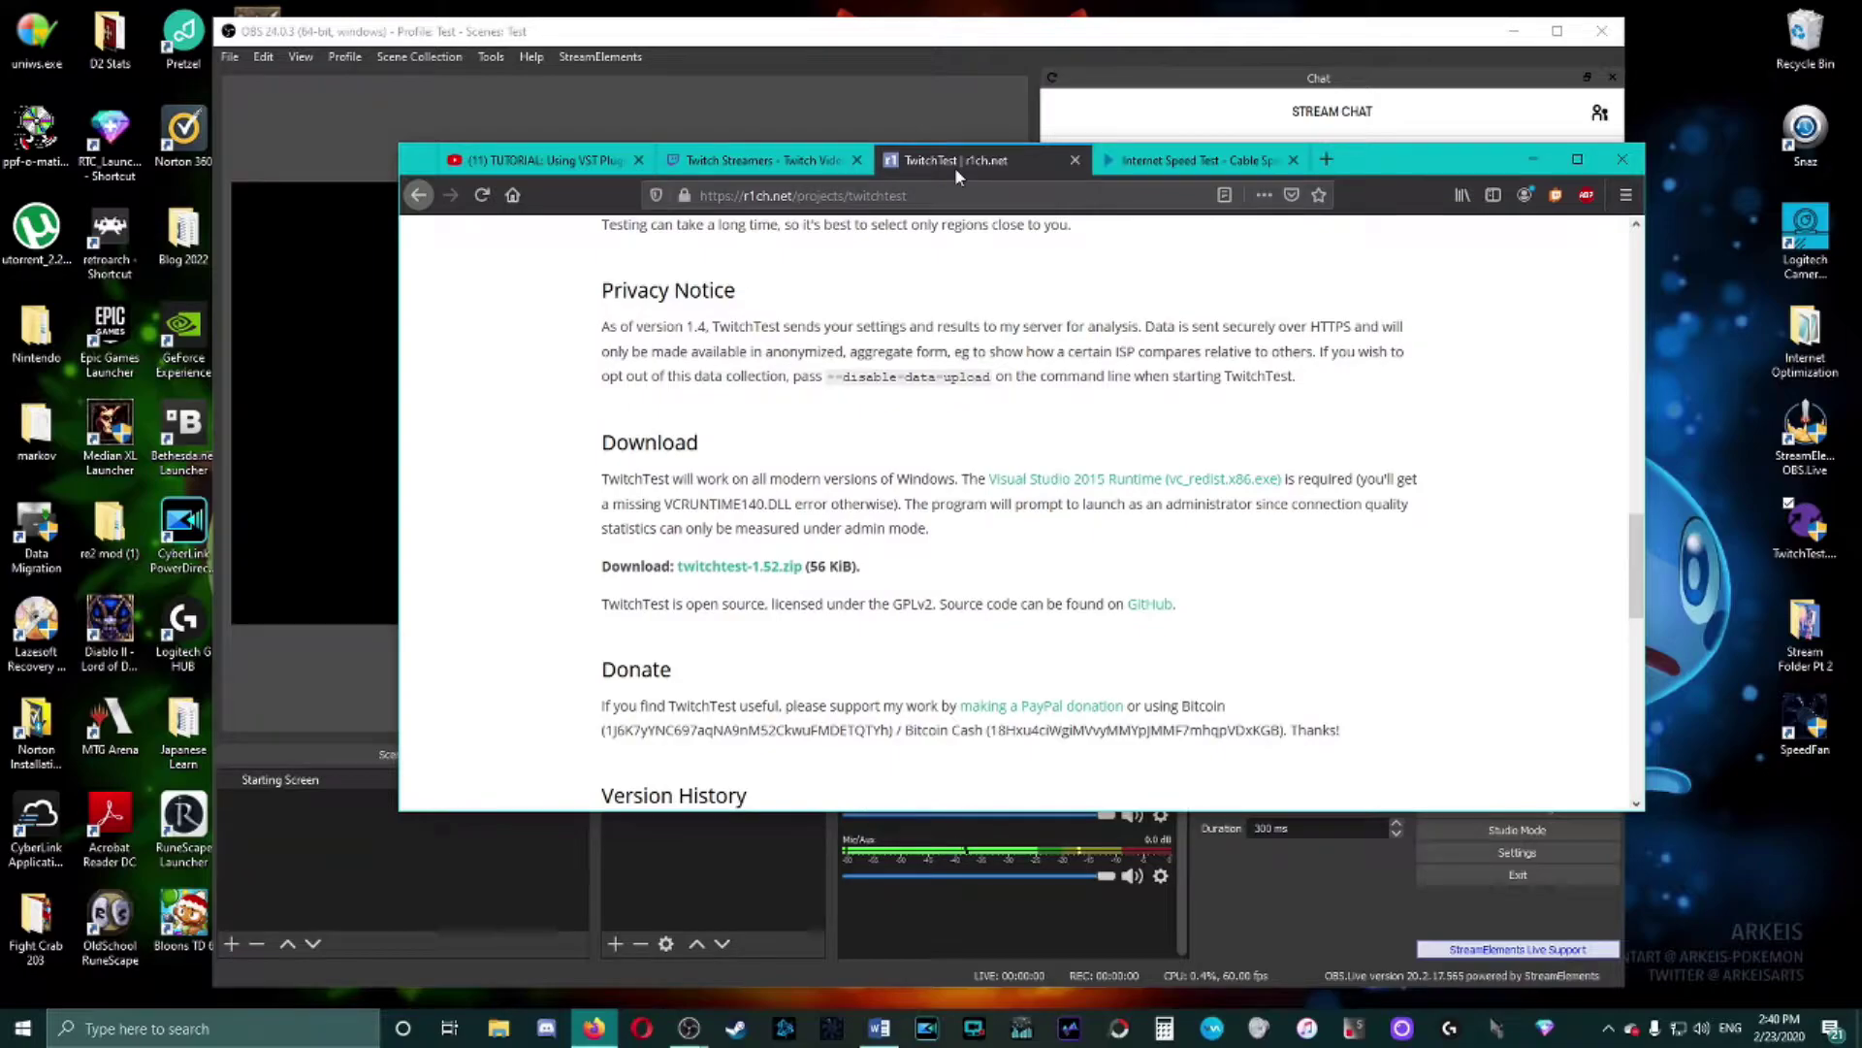
pyautogui.click(418, 194)
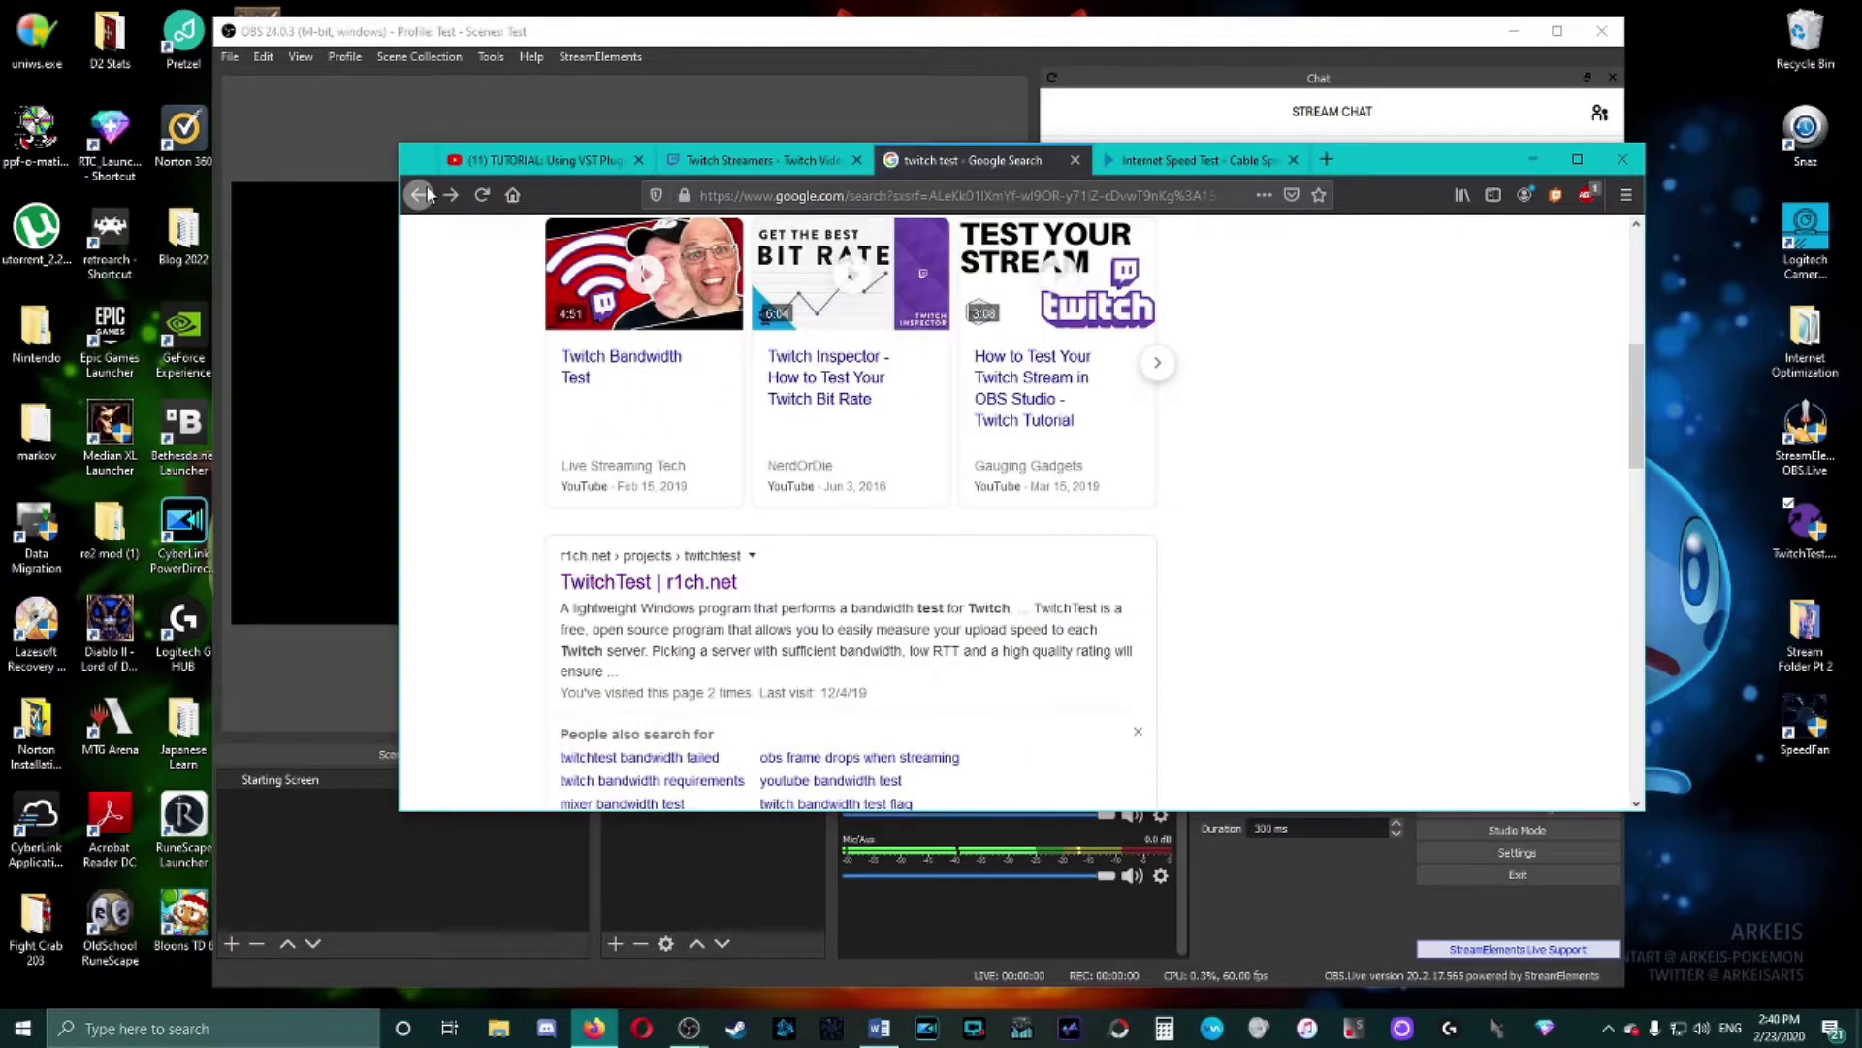
pyautogui.scroll(5, 451, 328)
pyautogui.moveTo(698, 283); pyautogui.dragTo(413, 289)
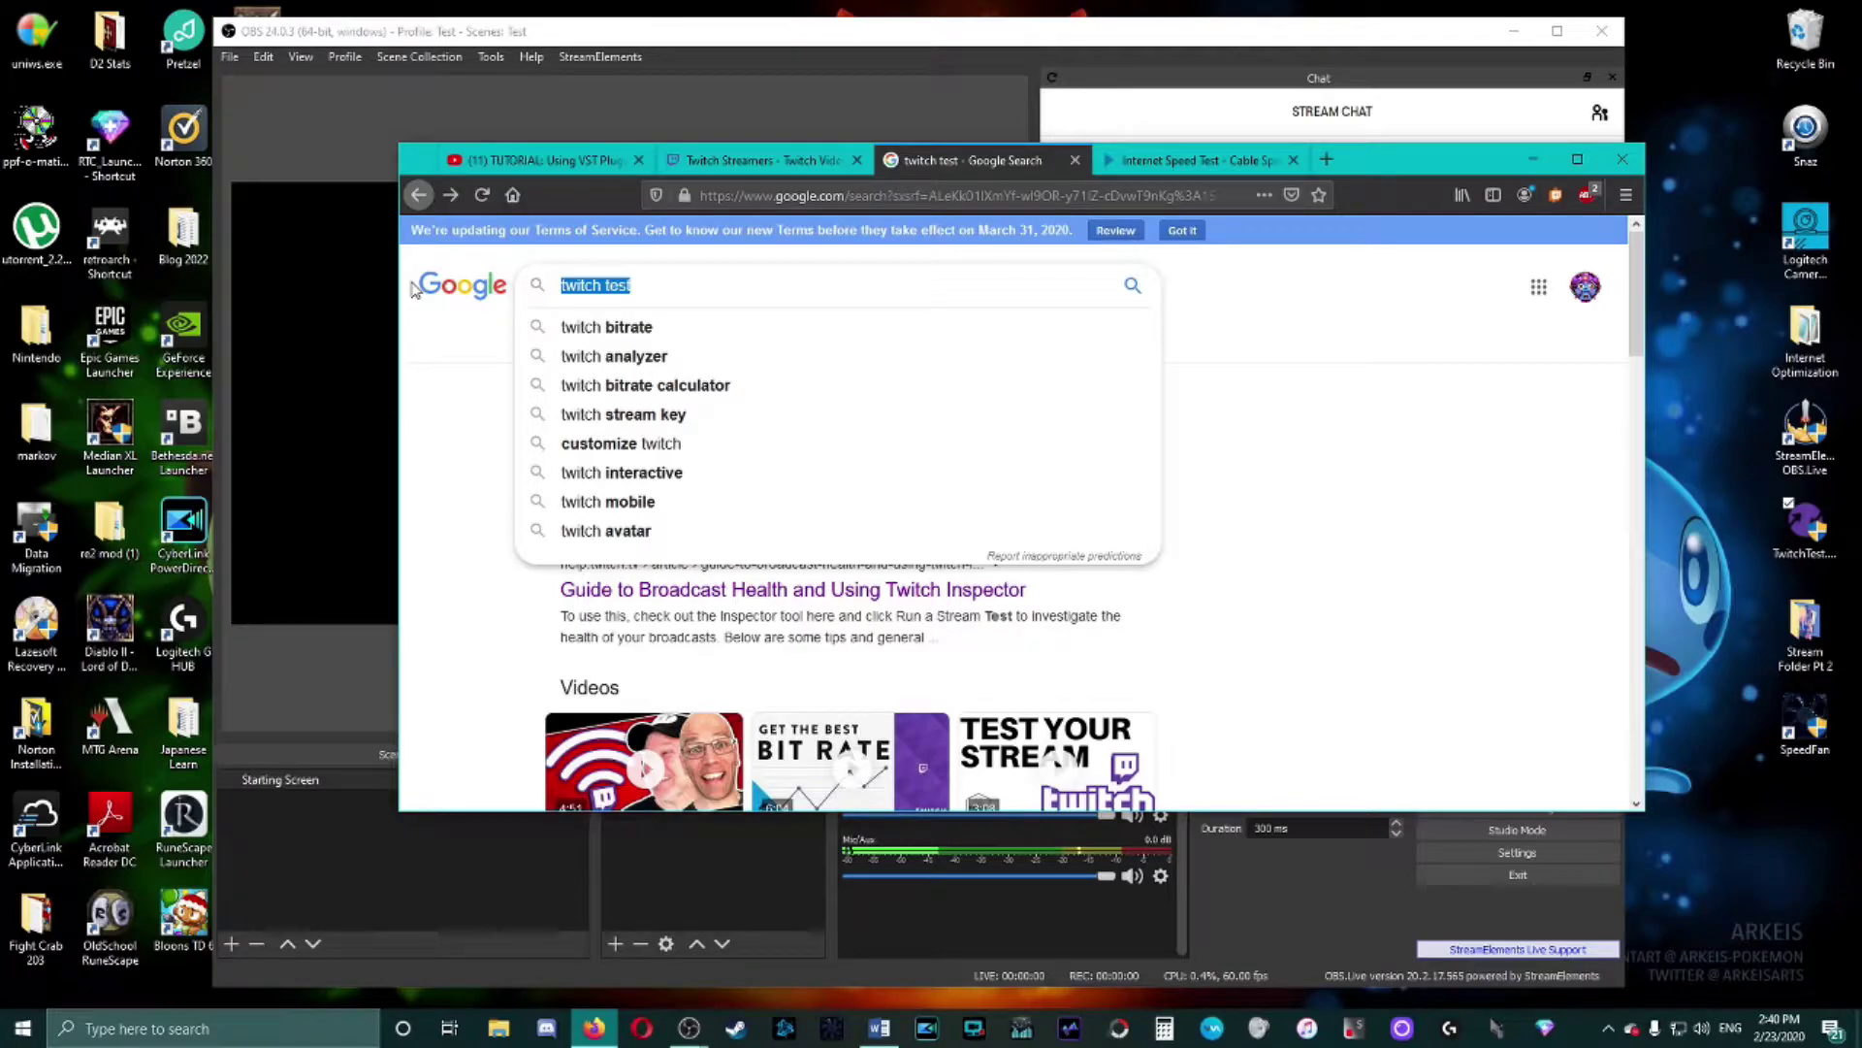
pyautogui.write('twitch inge')
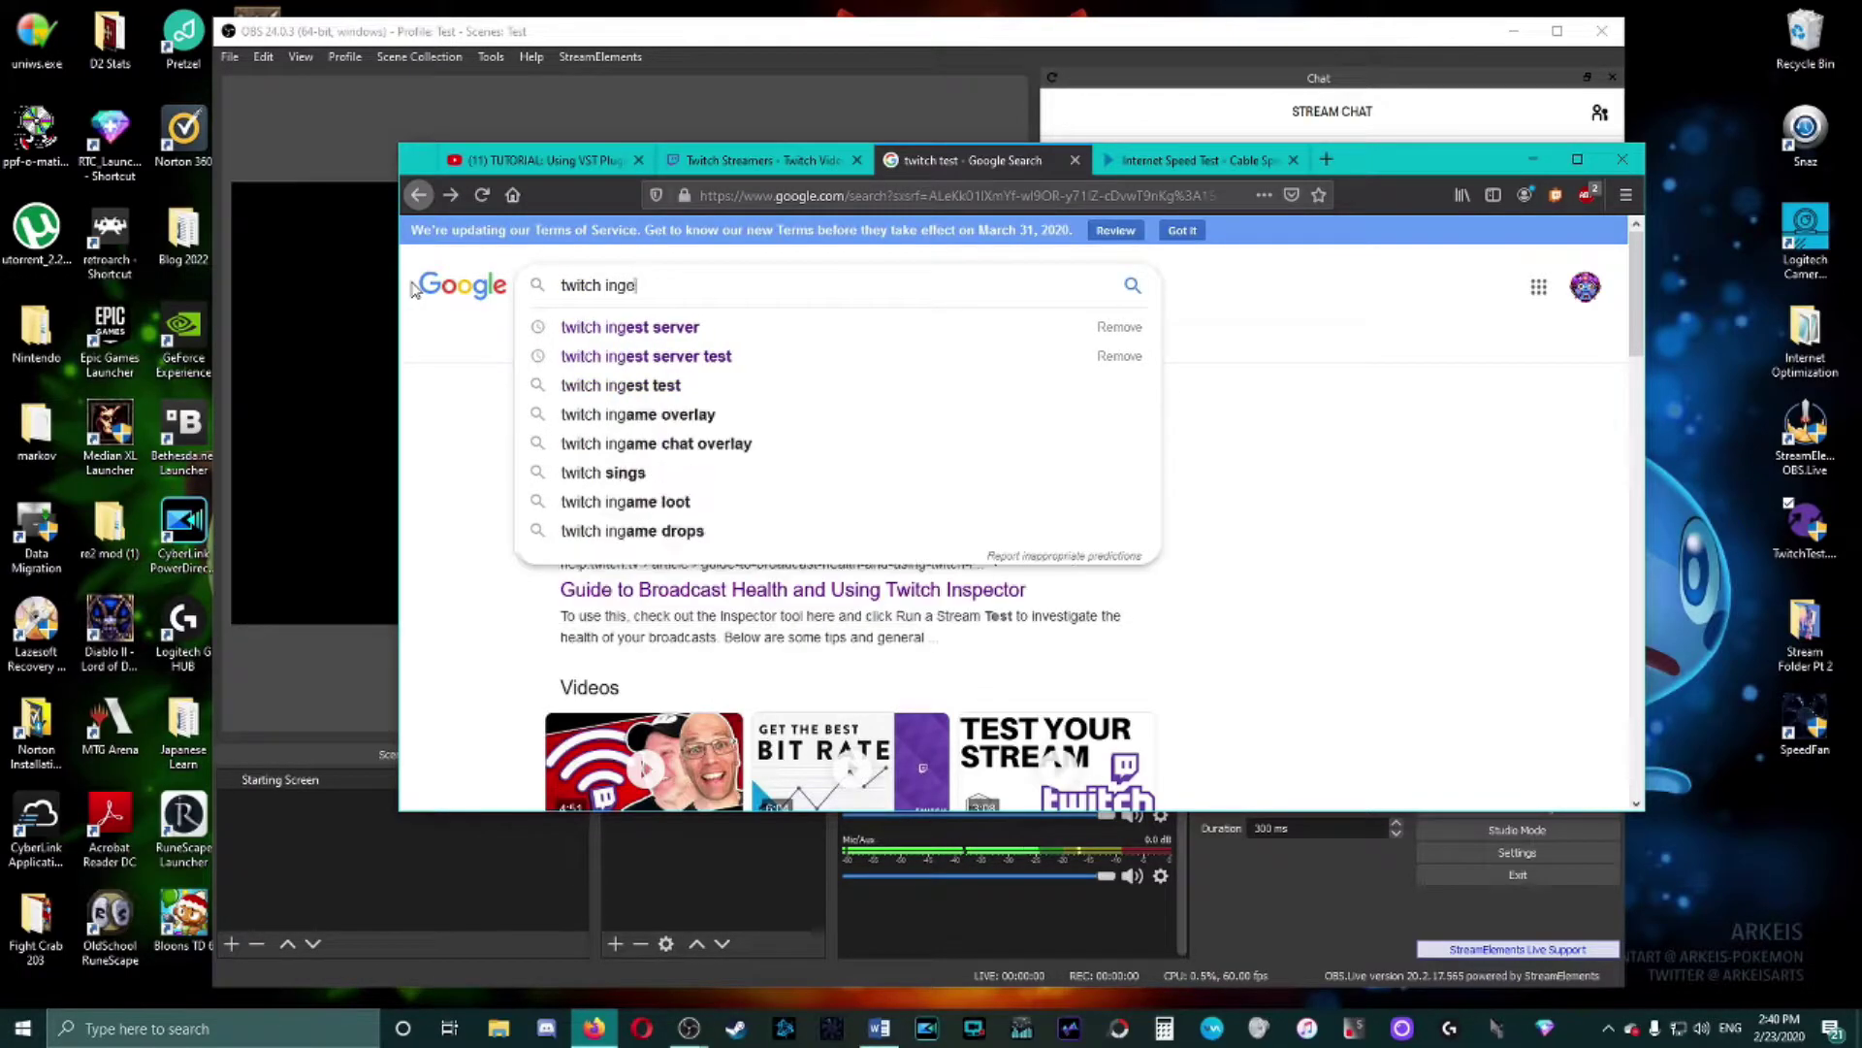
pyautogui.write('st server')
pyautogui.press('Return')
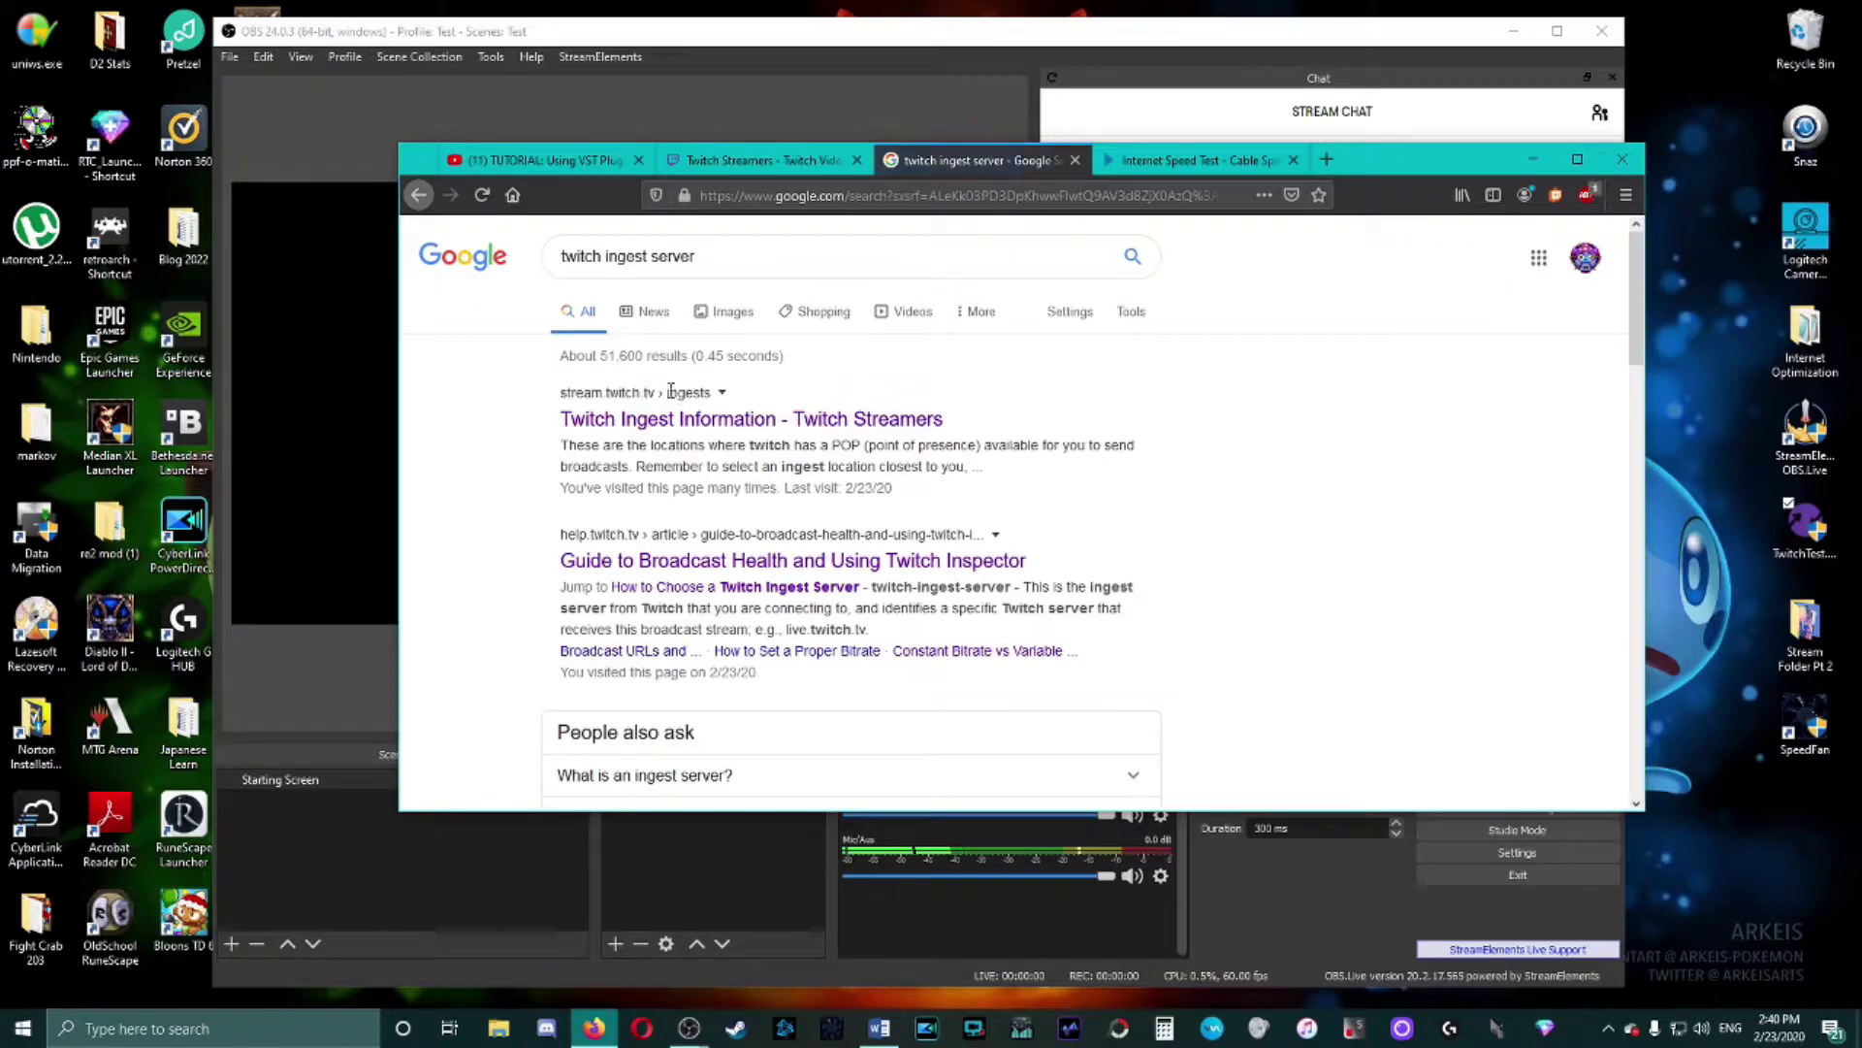
pyautogui.click(722, 428)
pyautogui.scroll(-4, 914, 572)
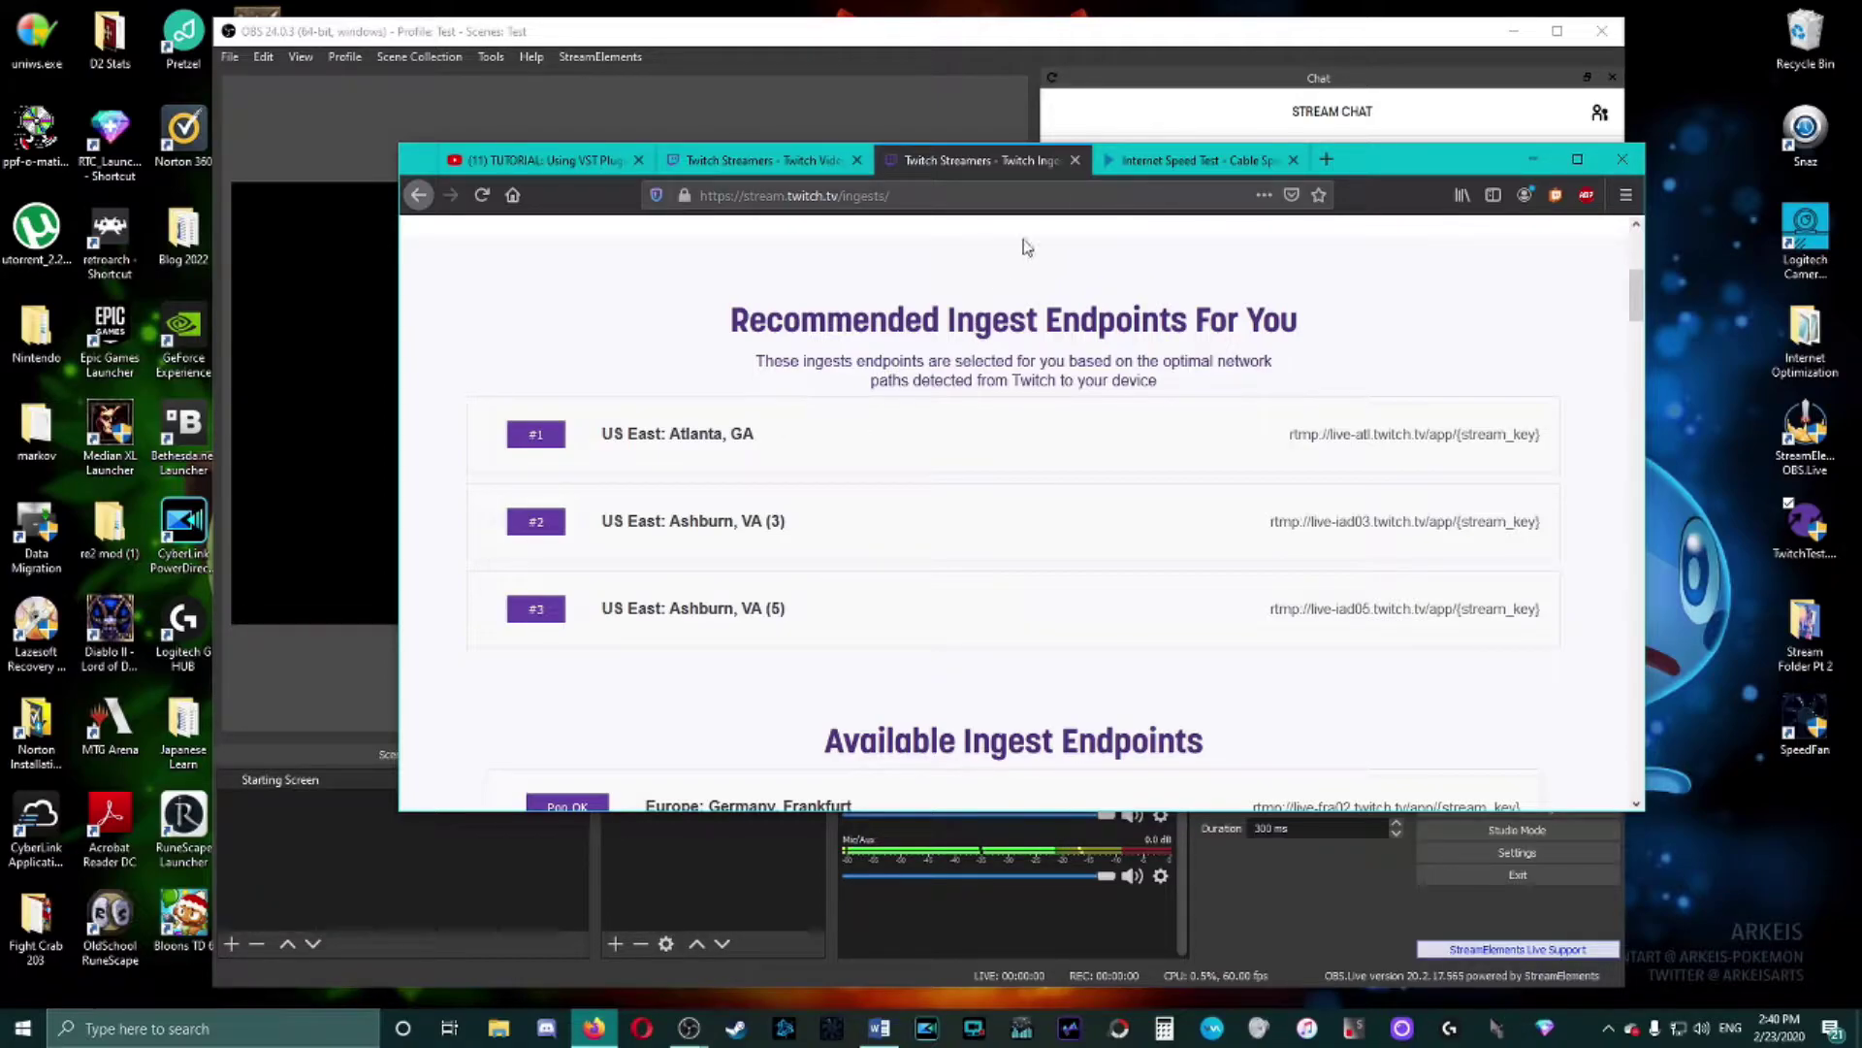
# - Rerun the Spectrum internet speed test to check the download and upload speeds, and set the browser aside
pyautogui.click(1146, 162)
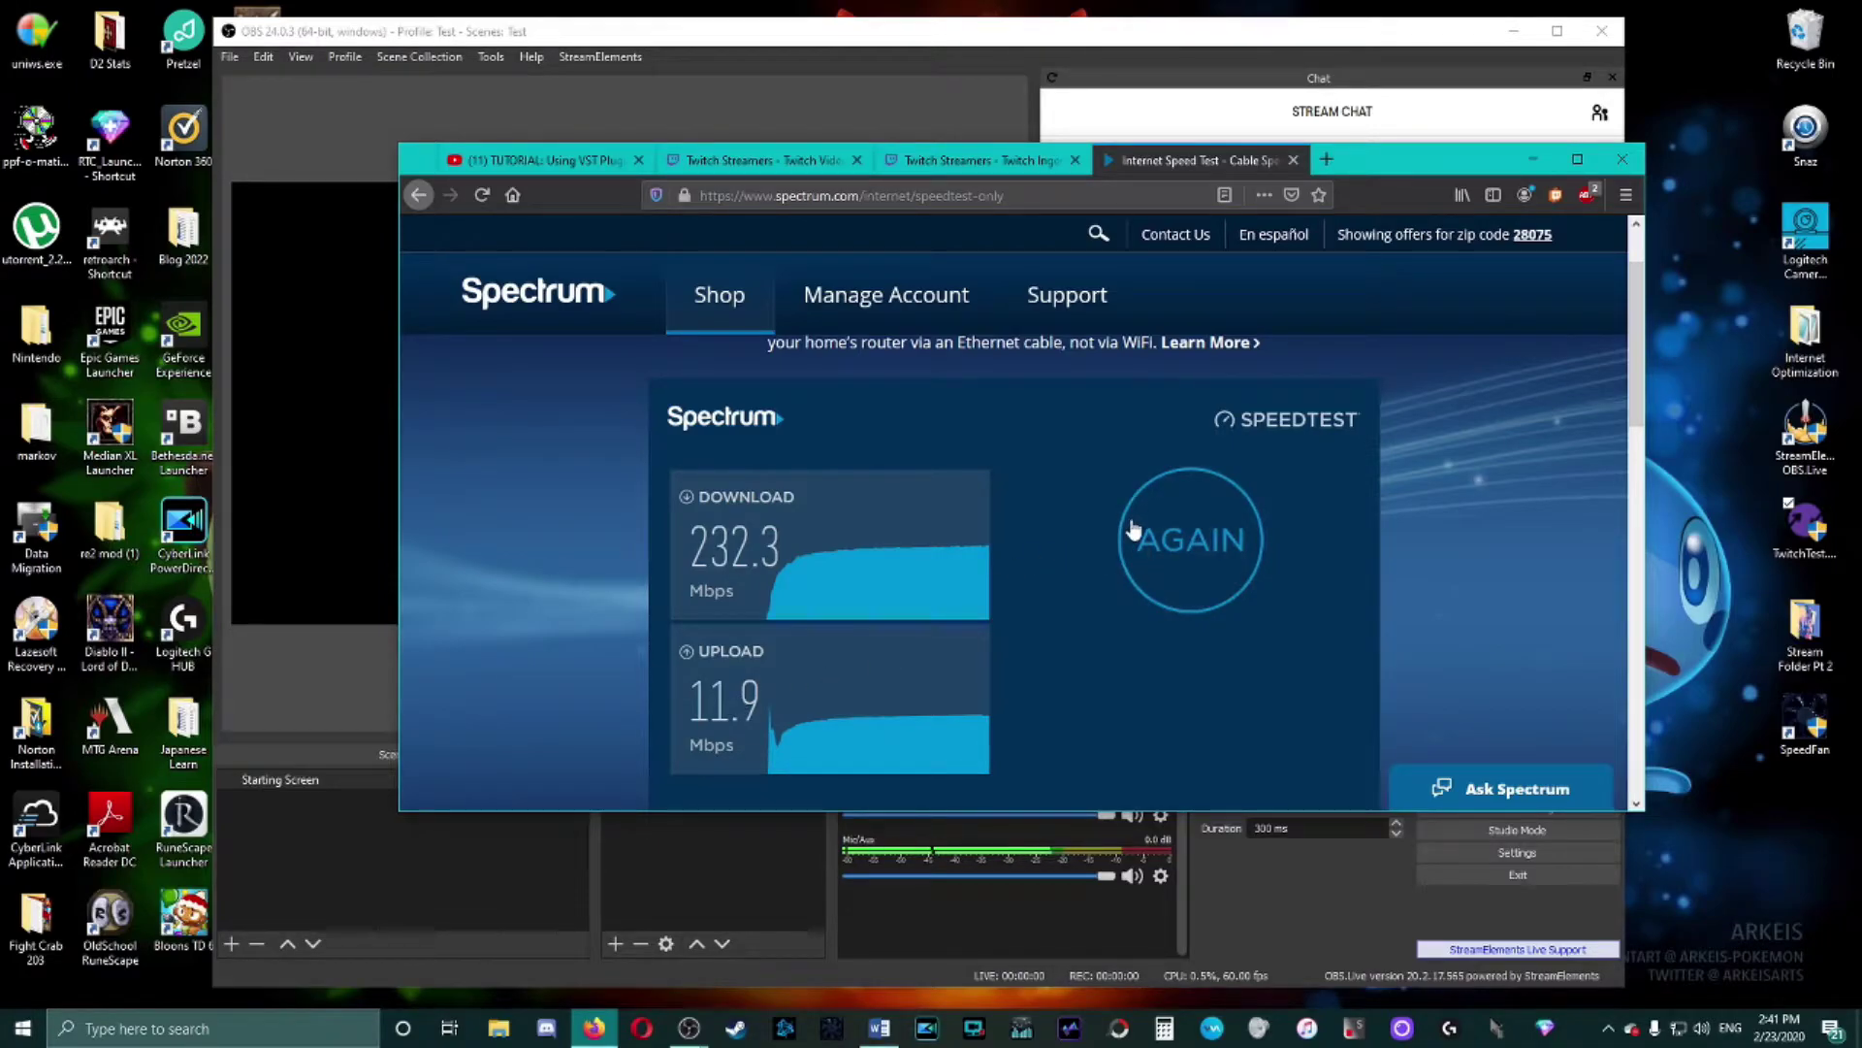
pyautogui.click(1205, 549)
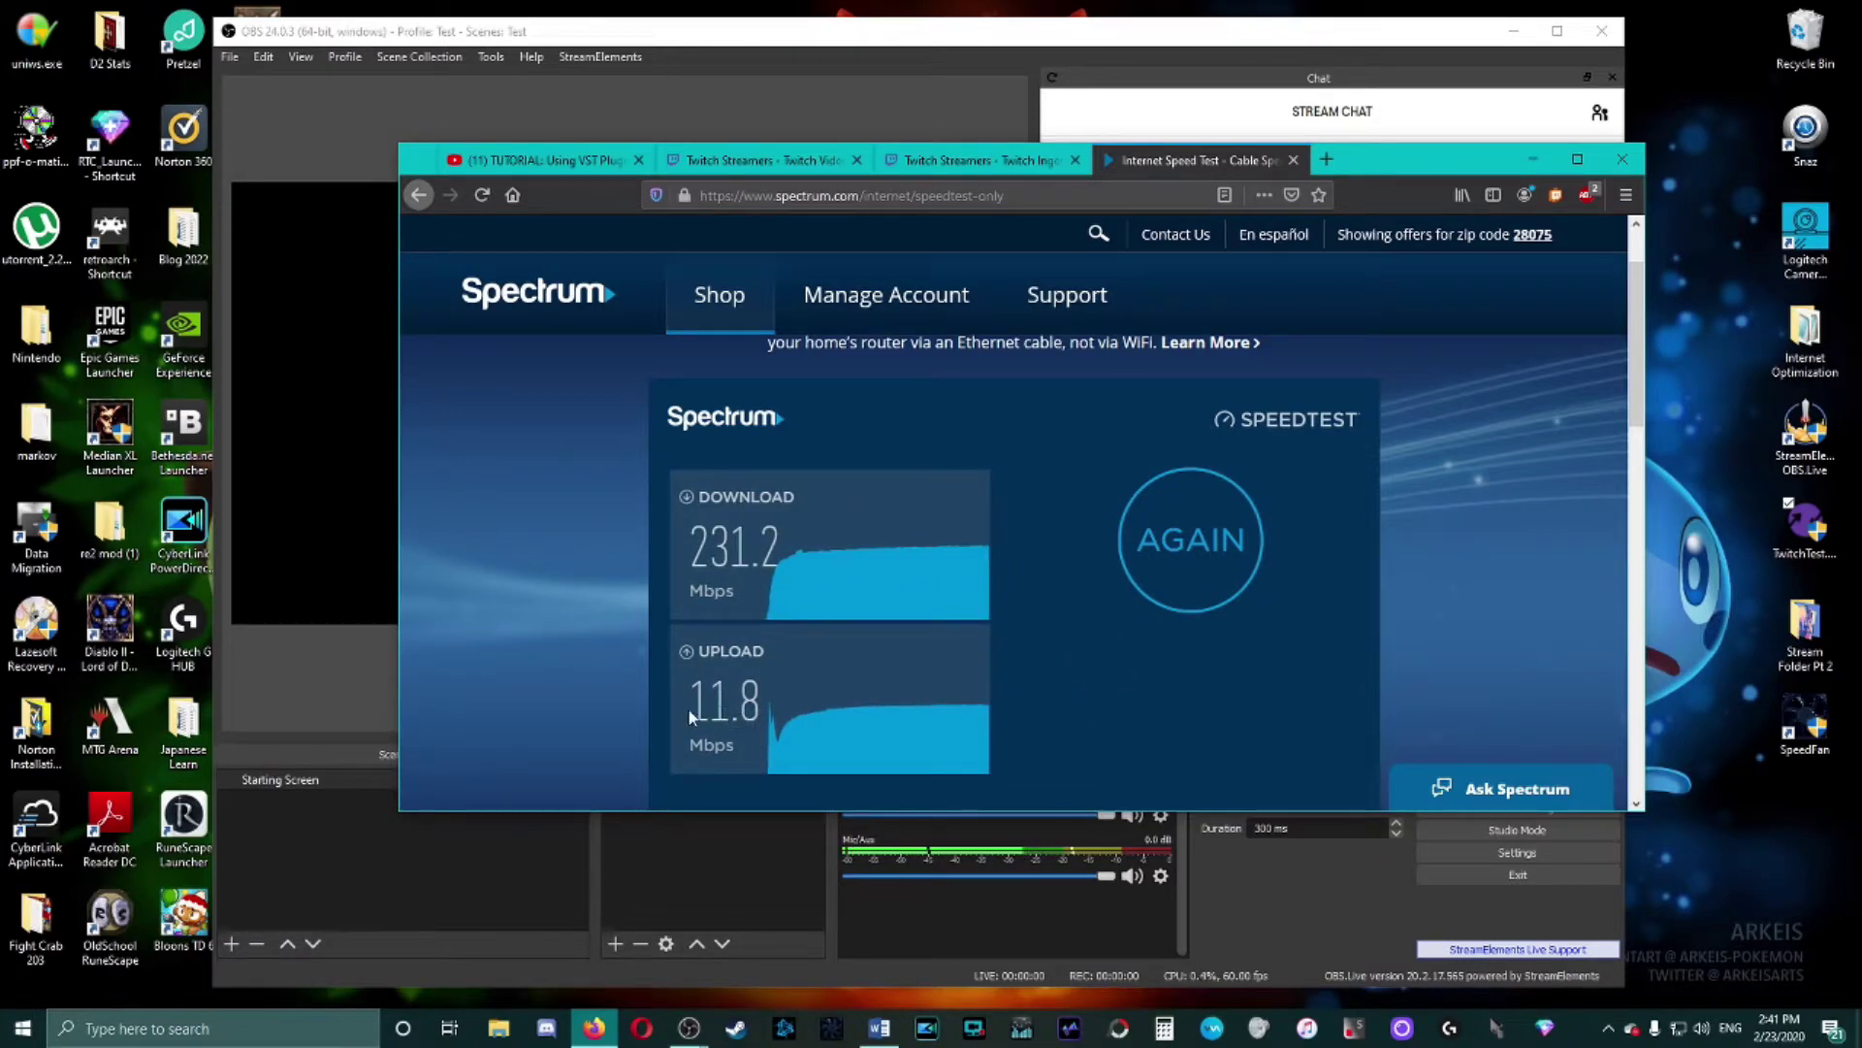
pyautogui.click(1533, 159)
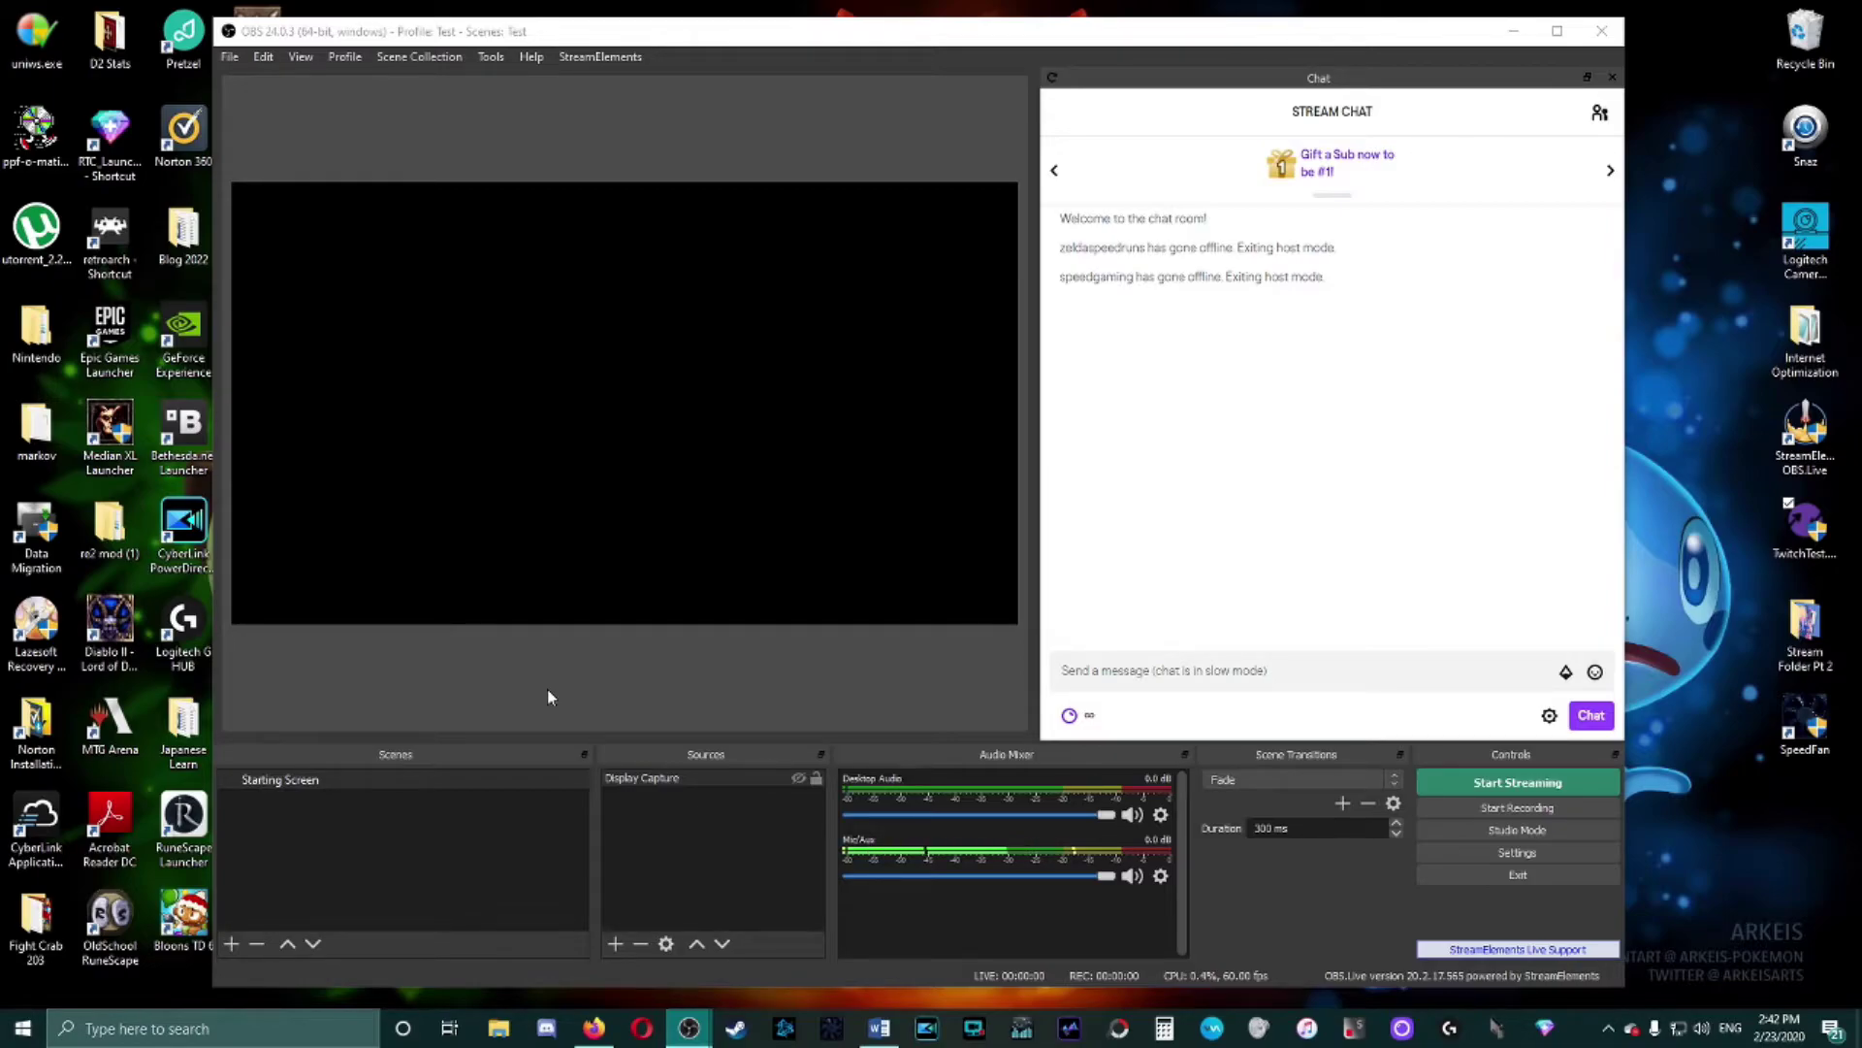
# - Review the streaming encoder, rate control and bitrate options in the OBS output settings, and close them without changes
pyautogui.click(1481, 849)
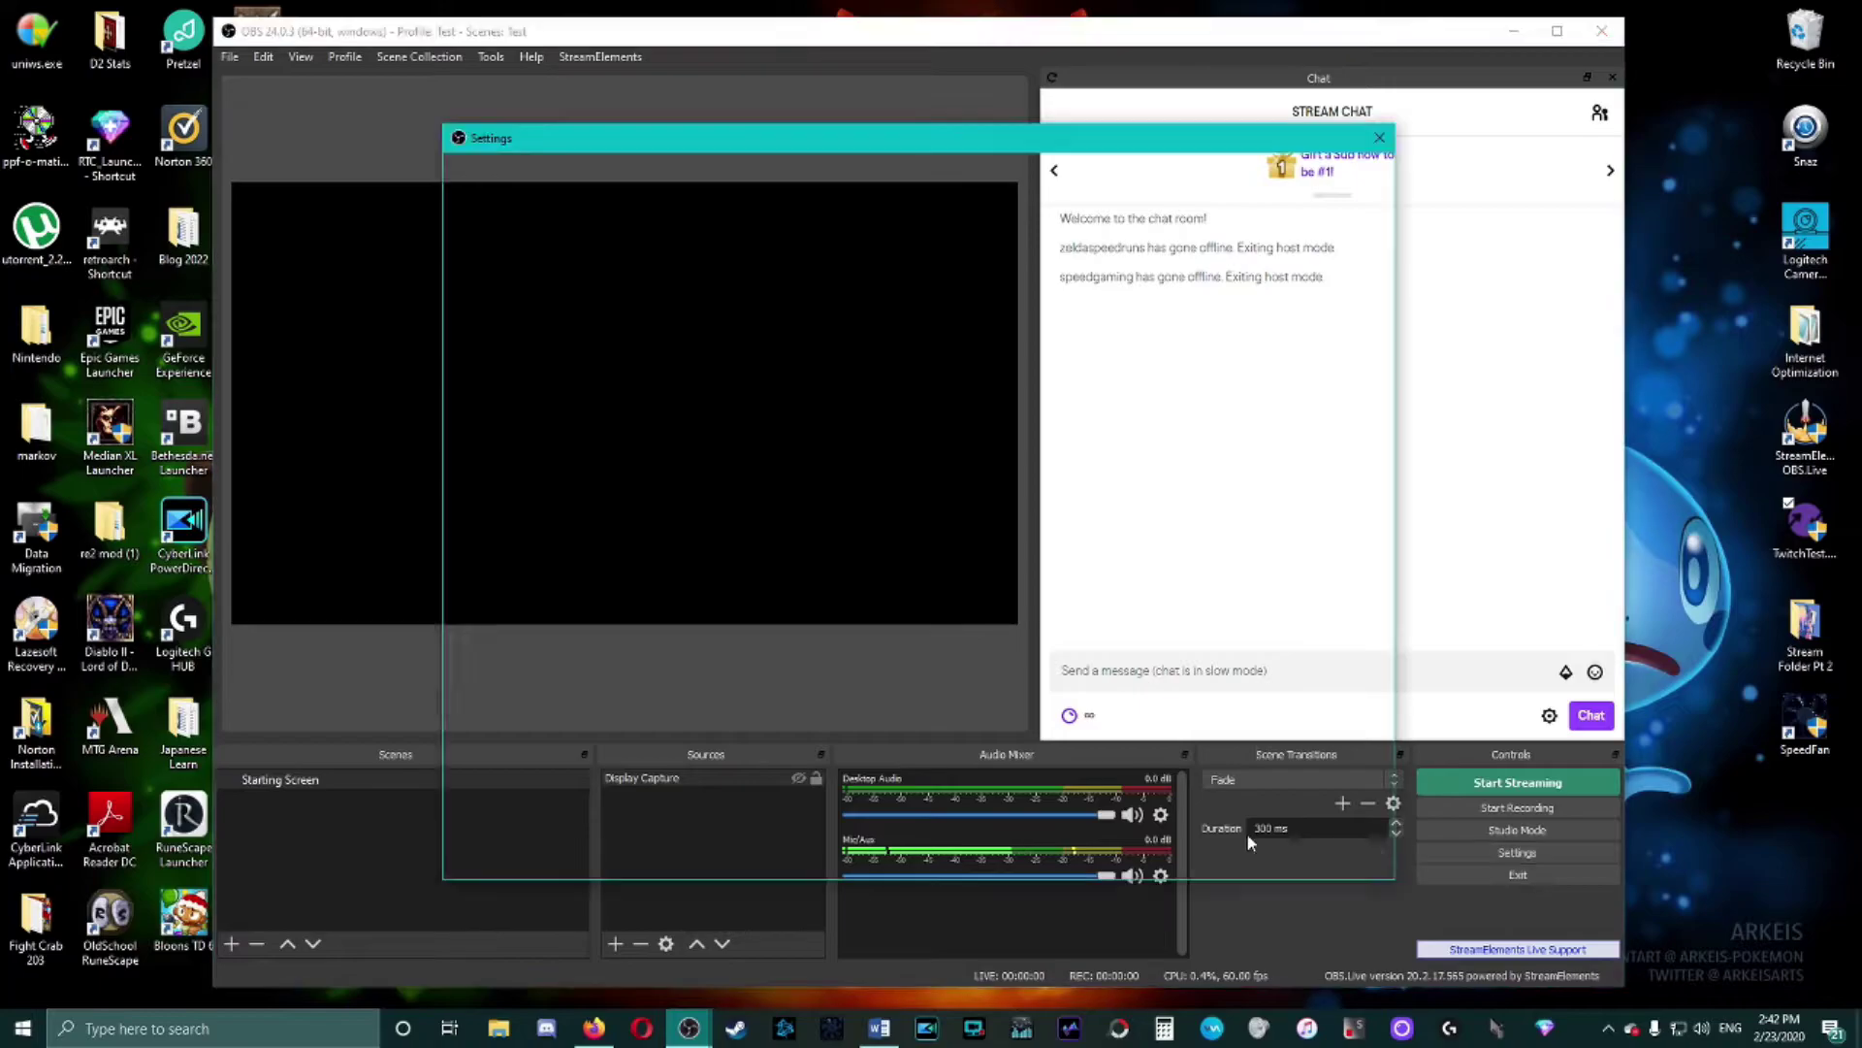
pyautogui.click(511, 278)
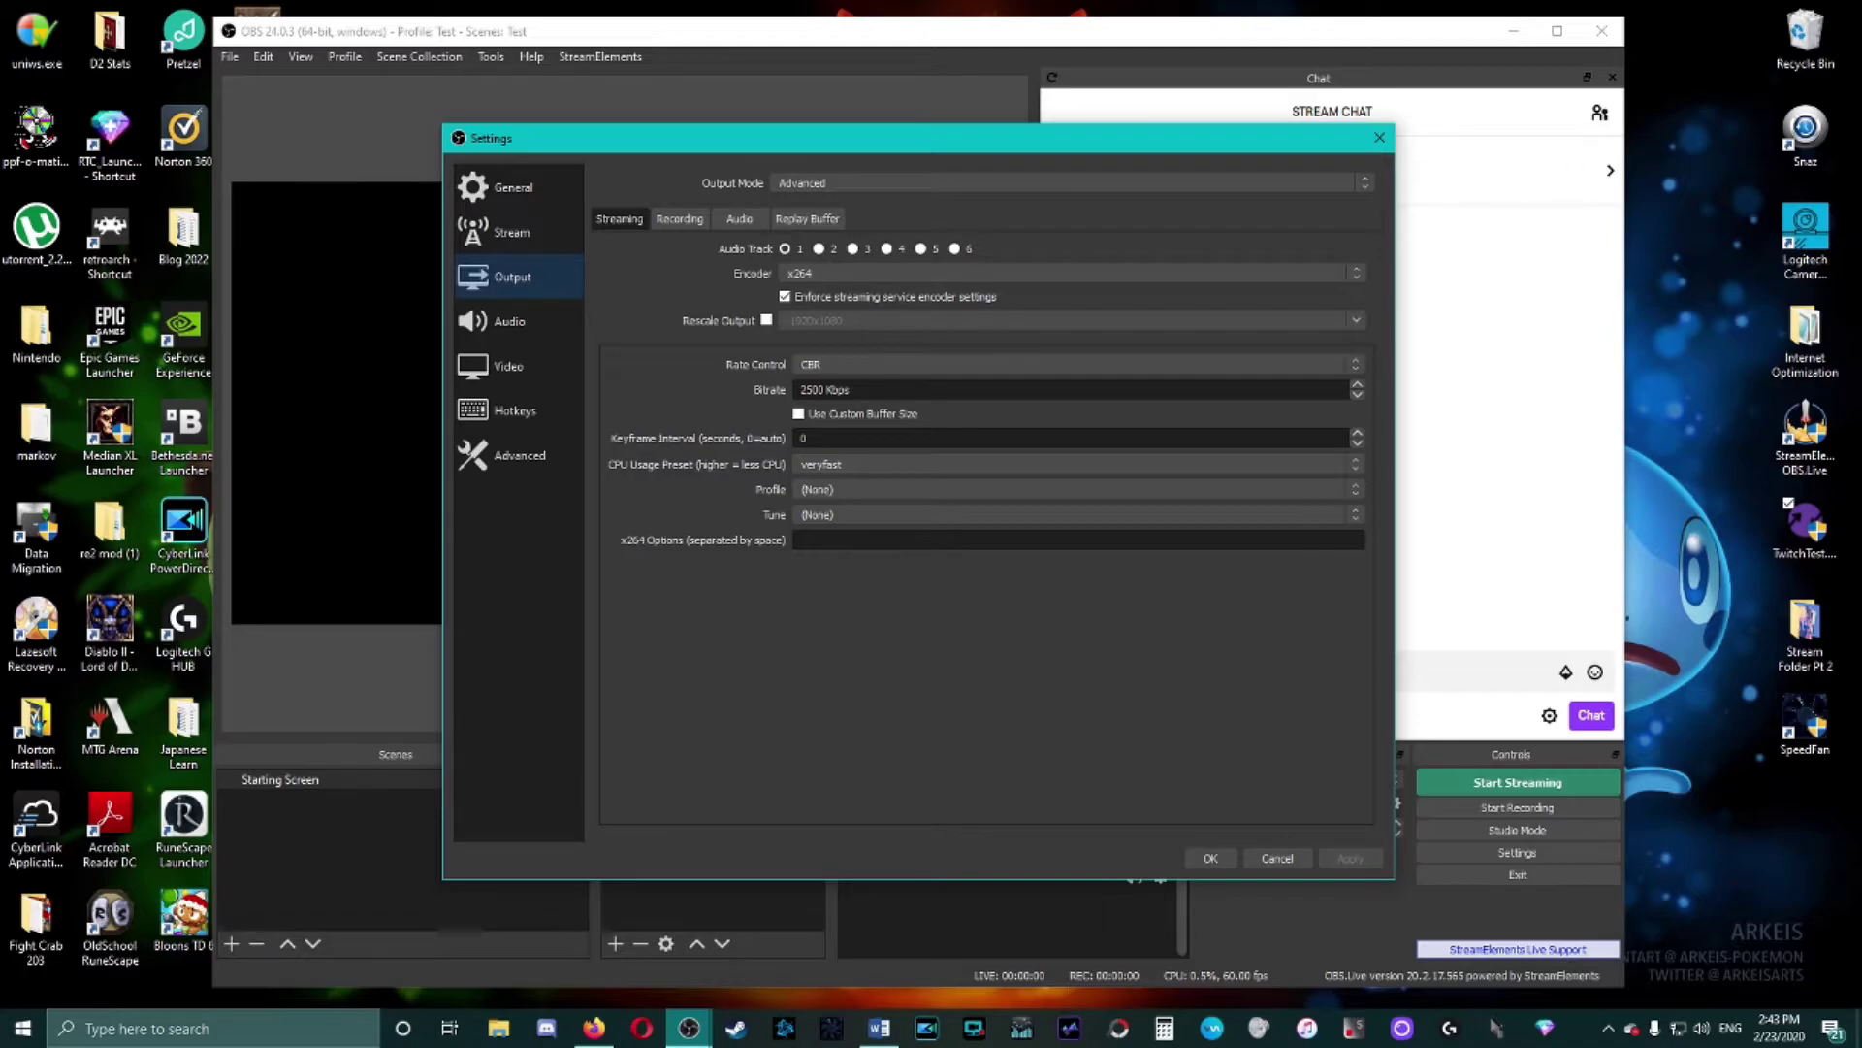
pyautogui.hotkey('alt', 'Tab')
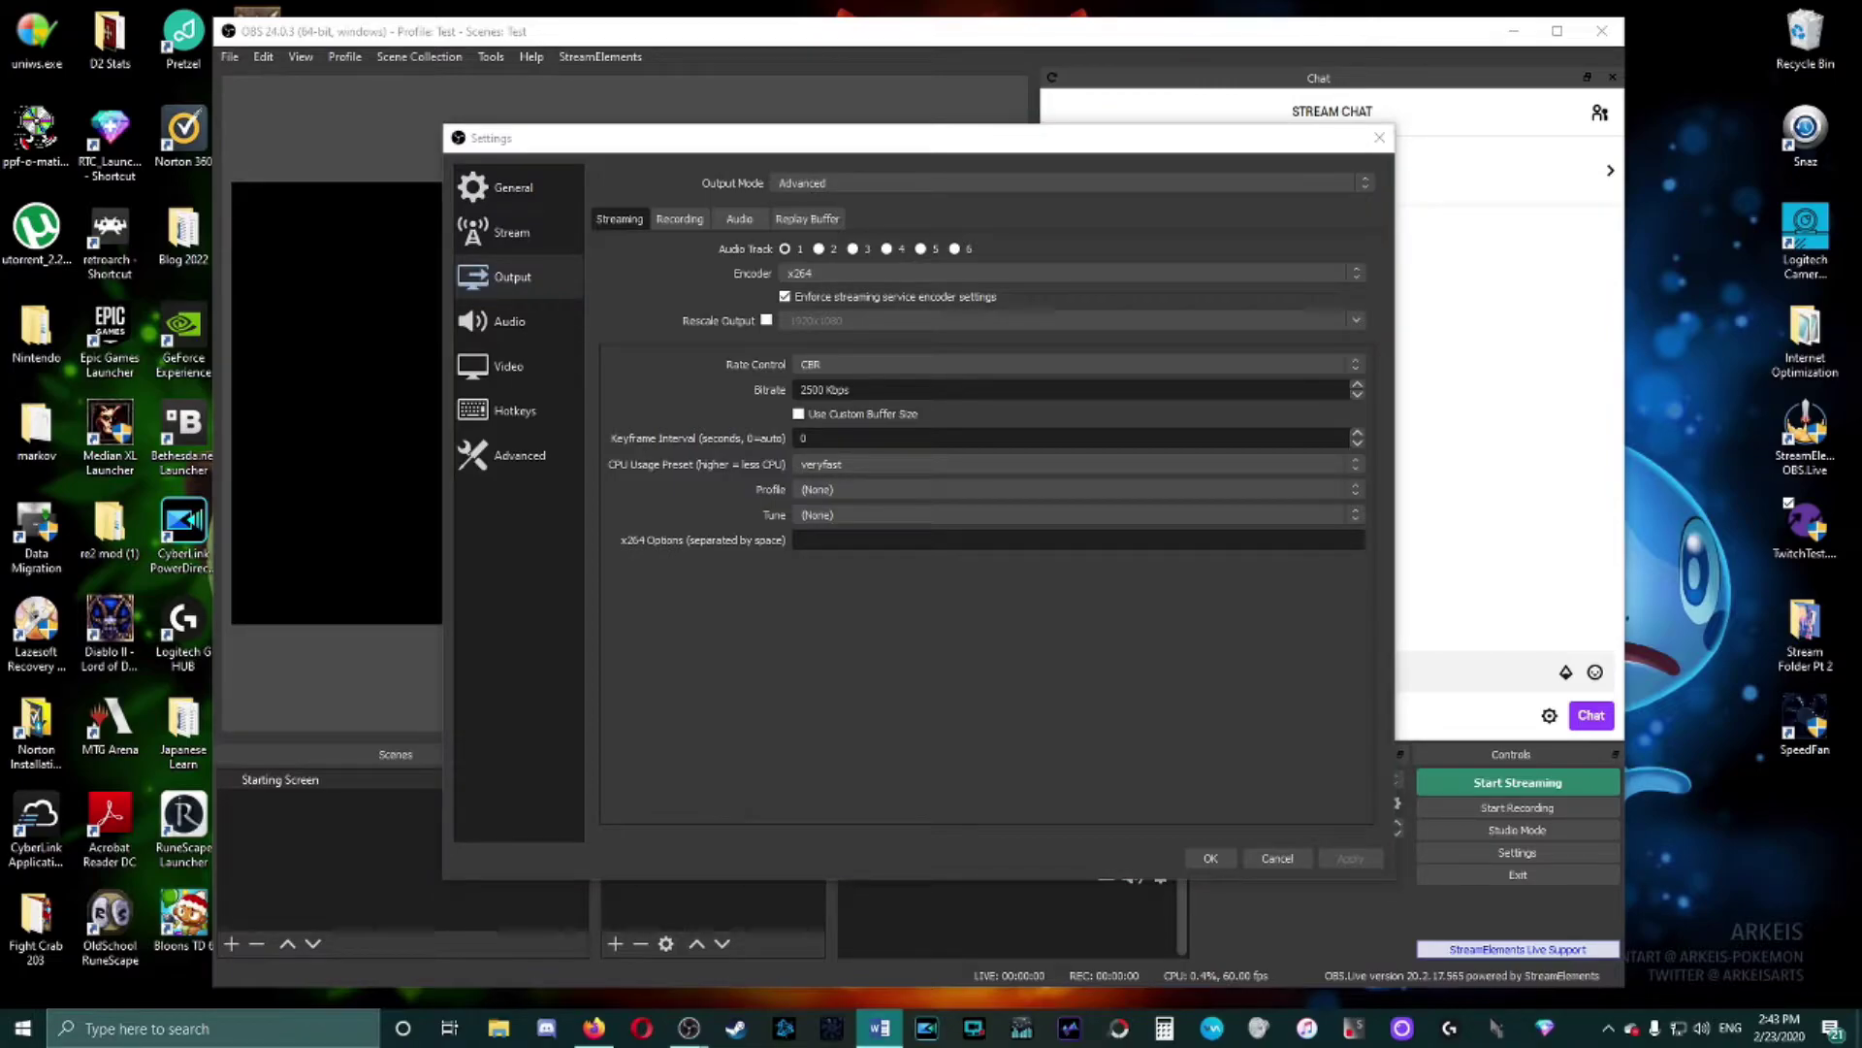
pyautogui.hotkey('alt', 'Tab')
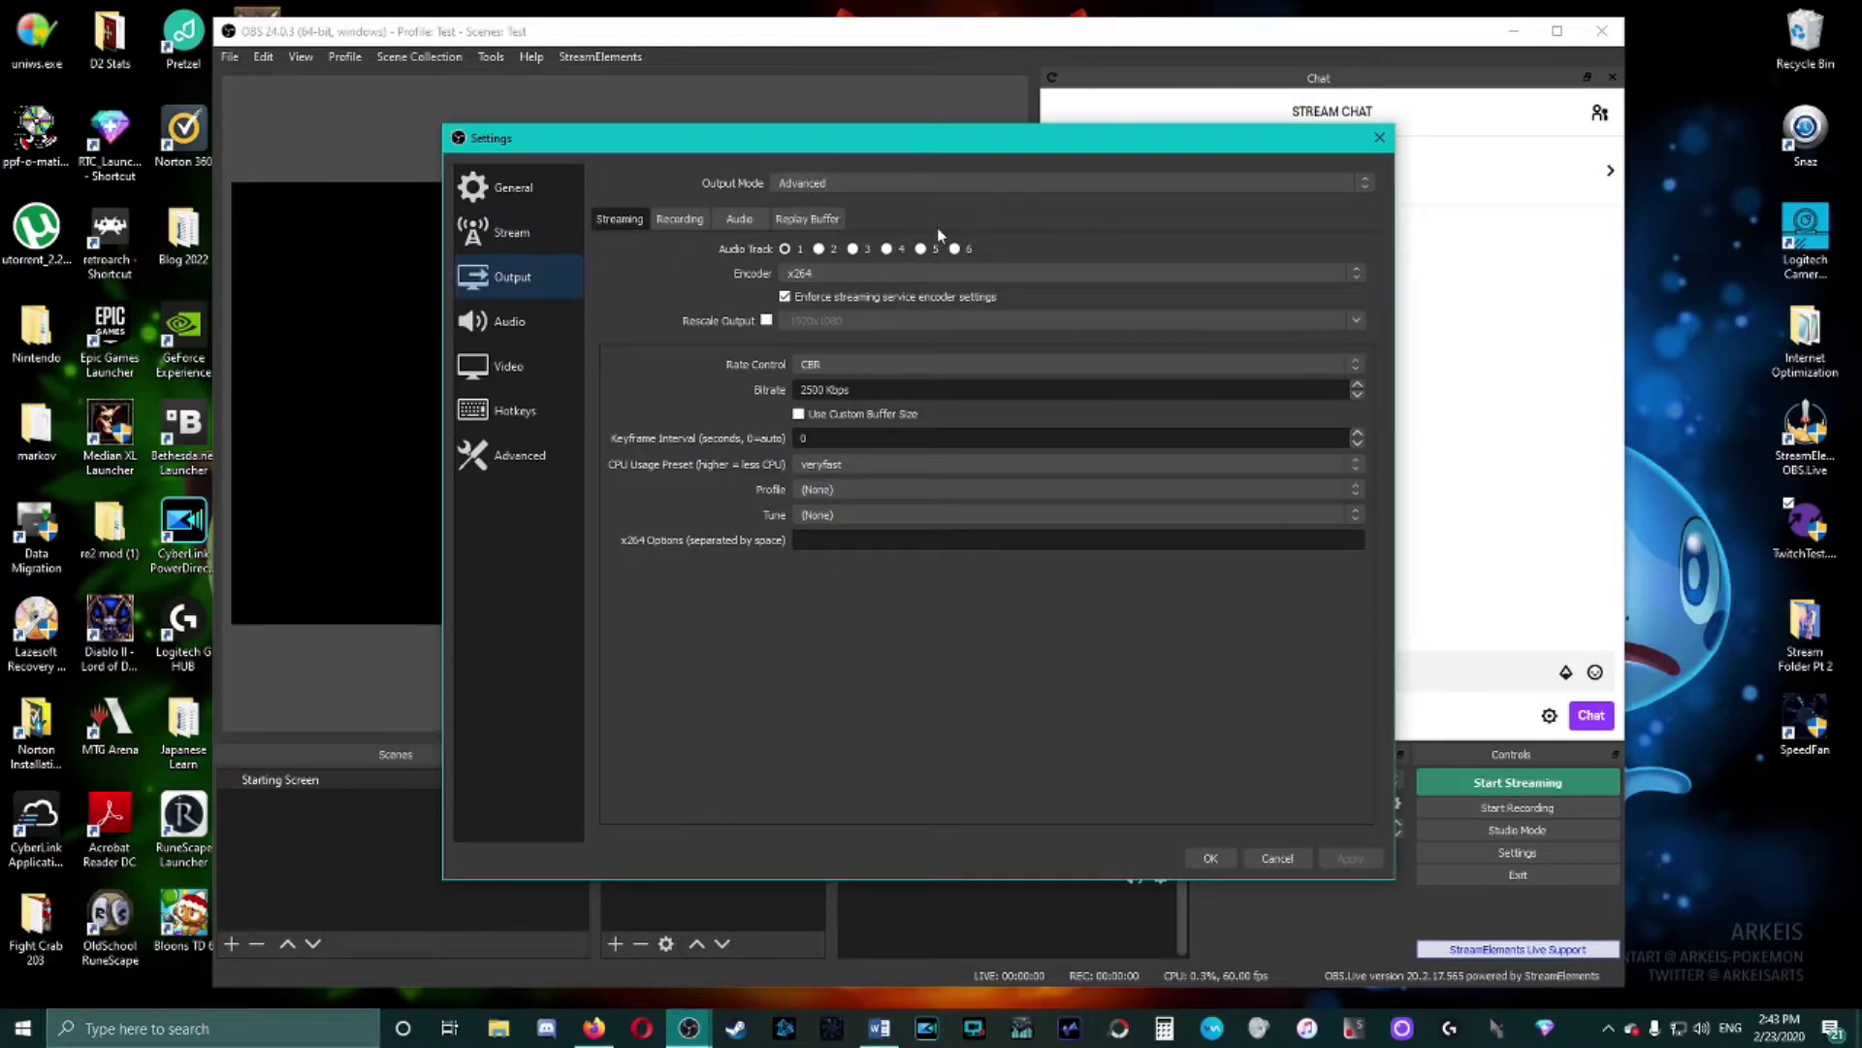
pyautogui.click(1277, 859)
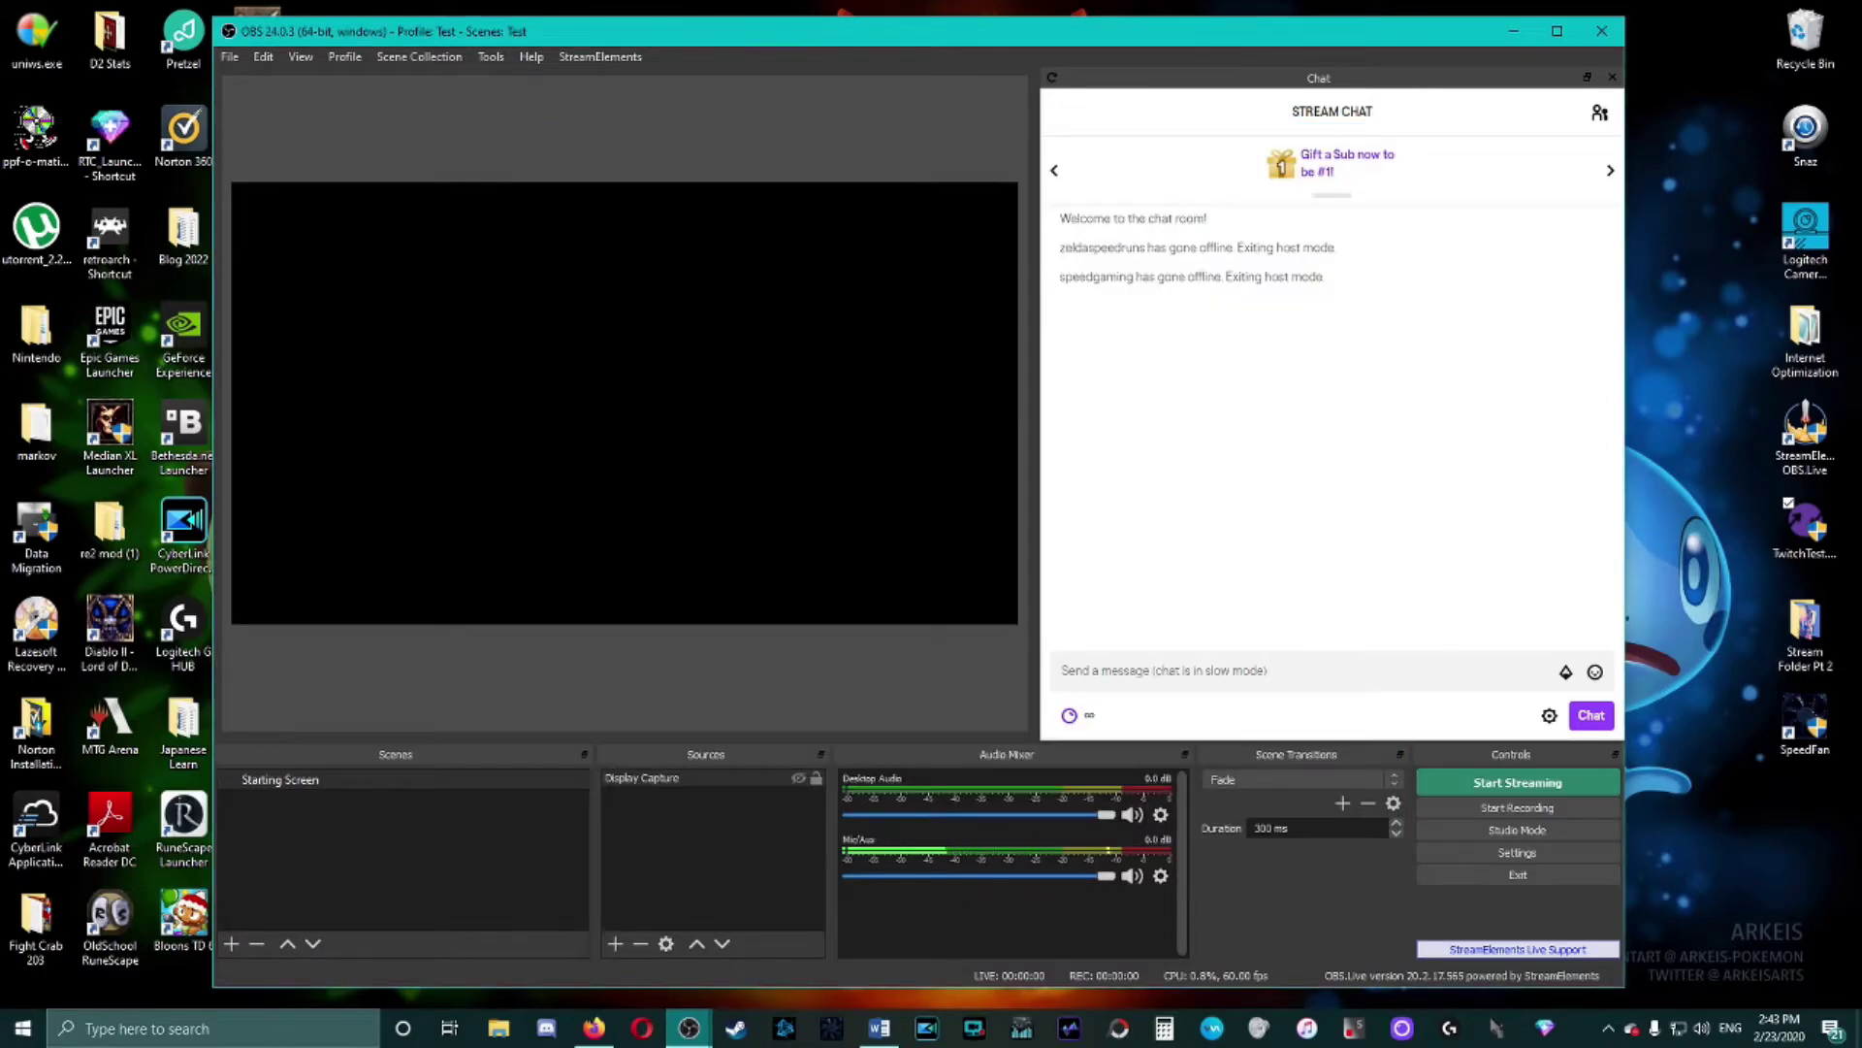
# - Minimize the OBS window with the Test profile and bring up the one with the Twitch (Stable) profile
pyautogui.click(1510, 37)
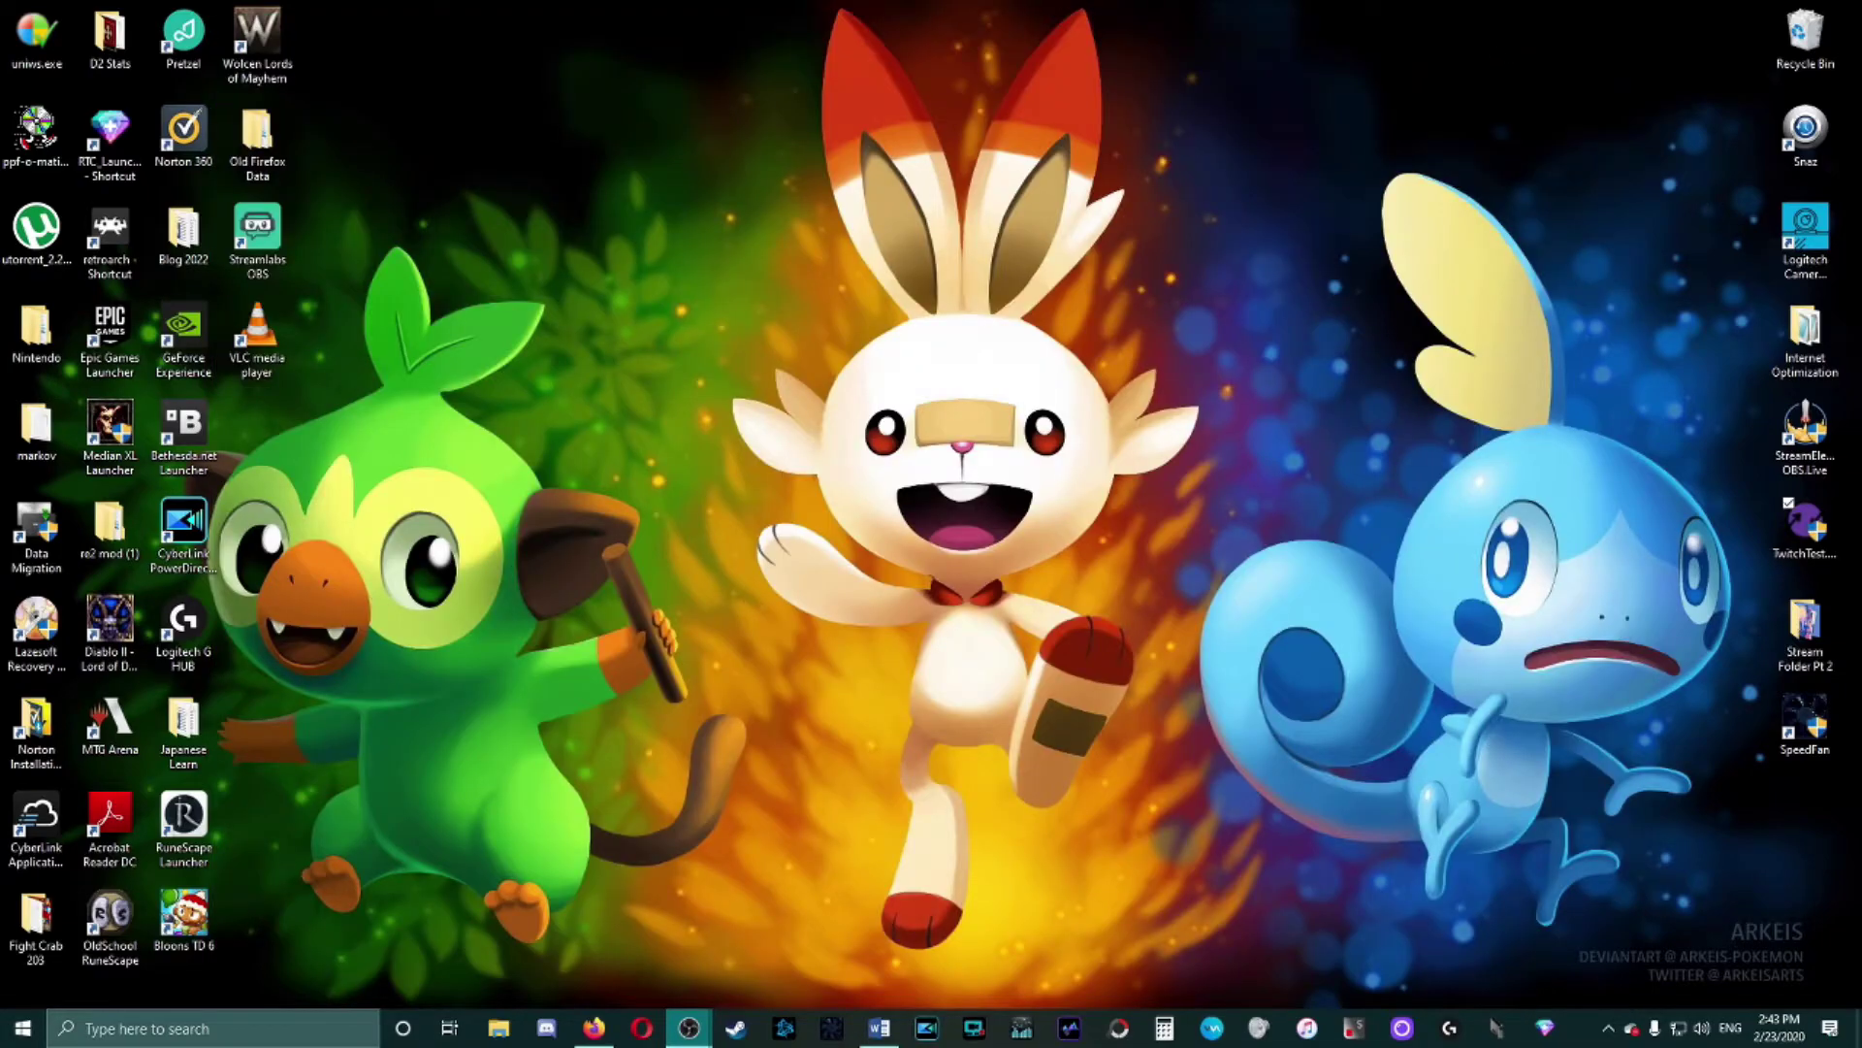
pyautogui.click(689, 1027)
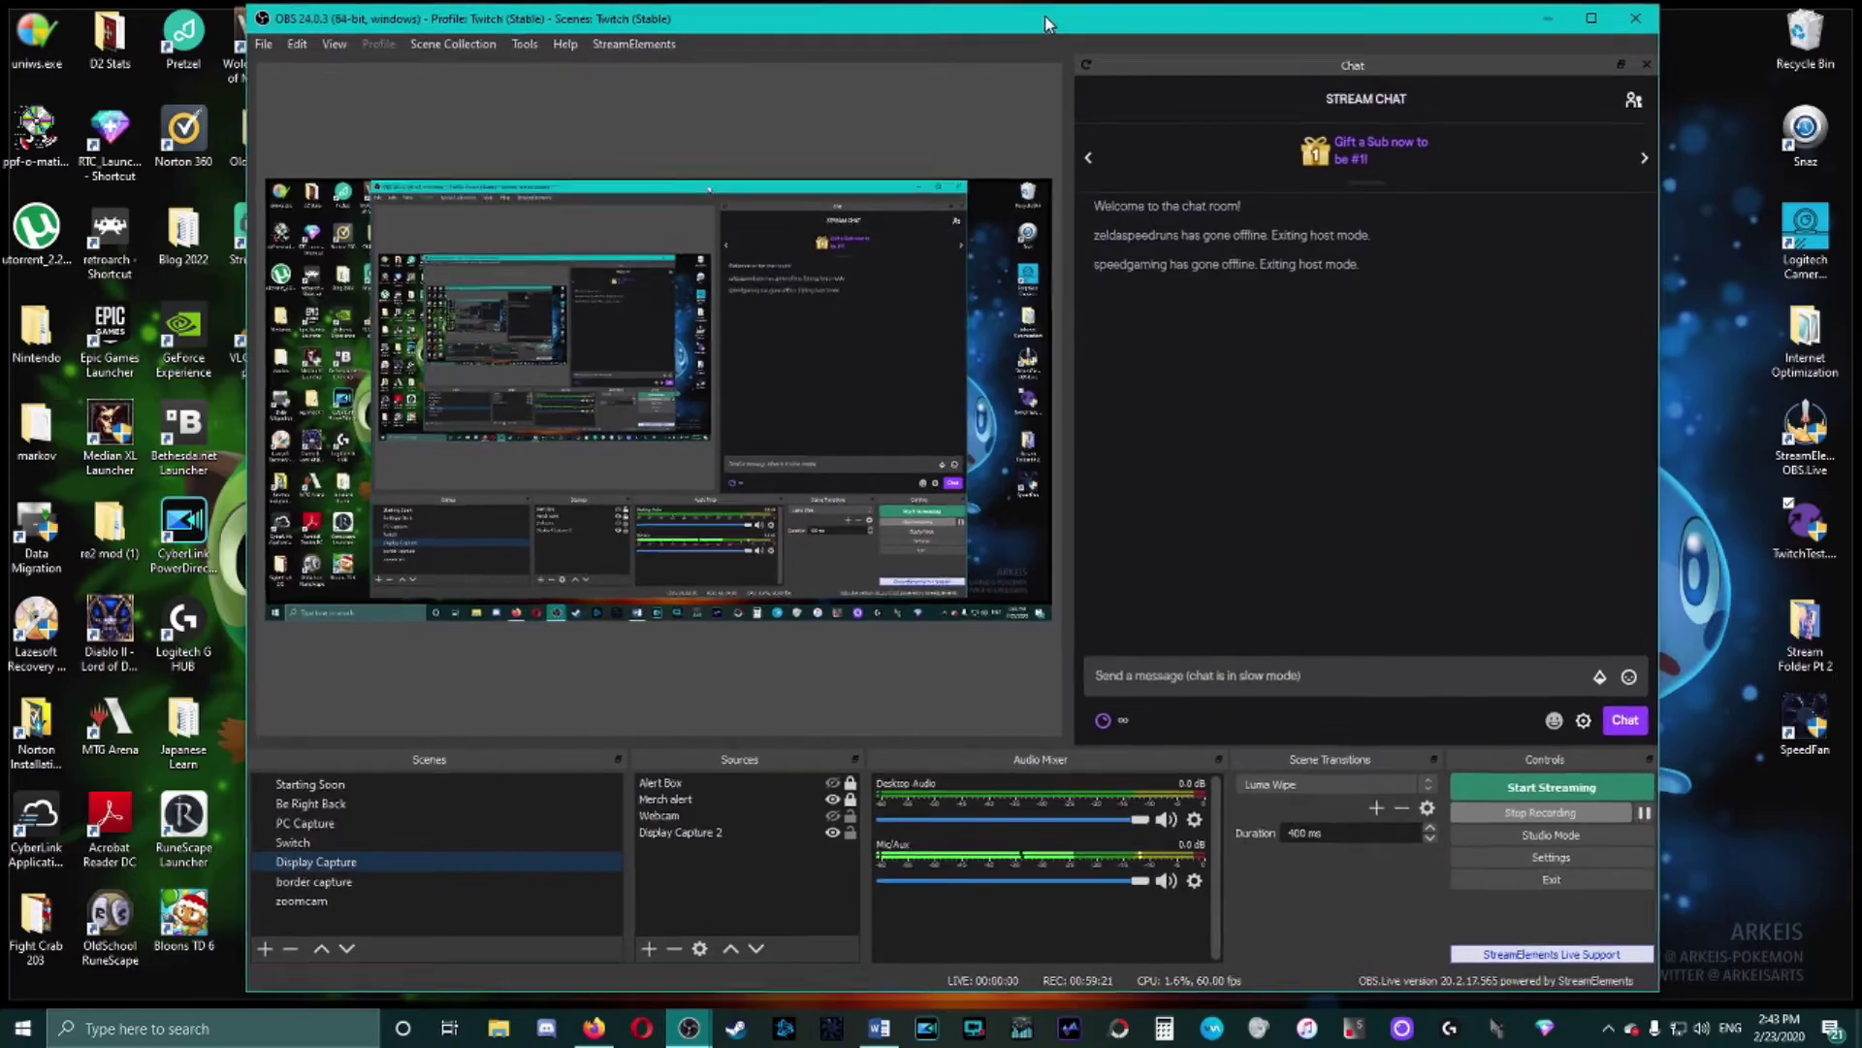
pyautogui.doubleClick(1045, 15)
pyautogui.doubleClick(1675, 13)
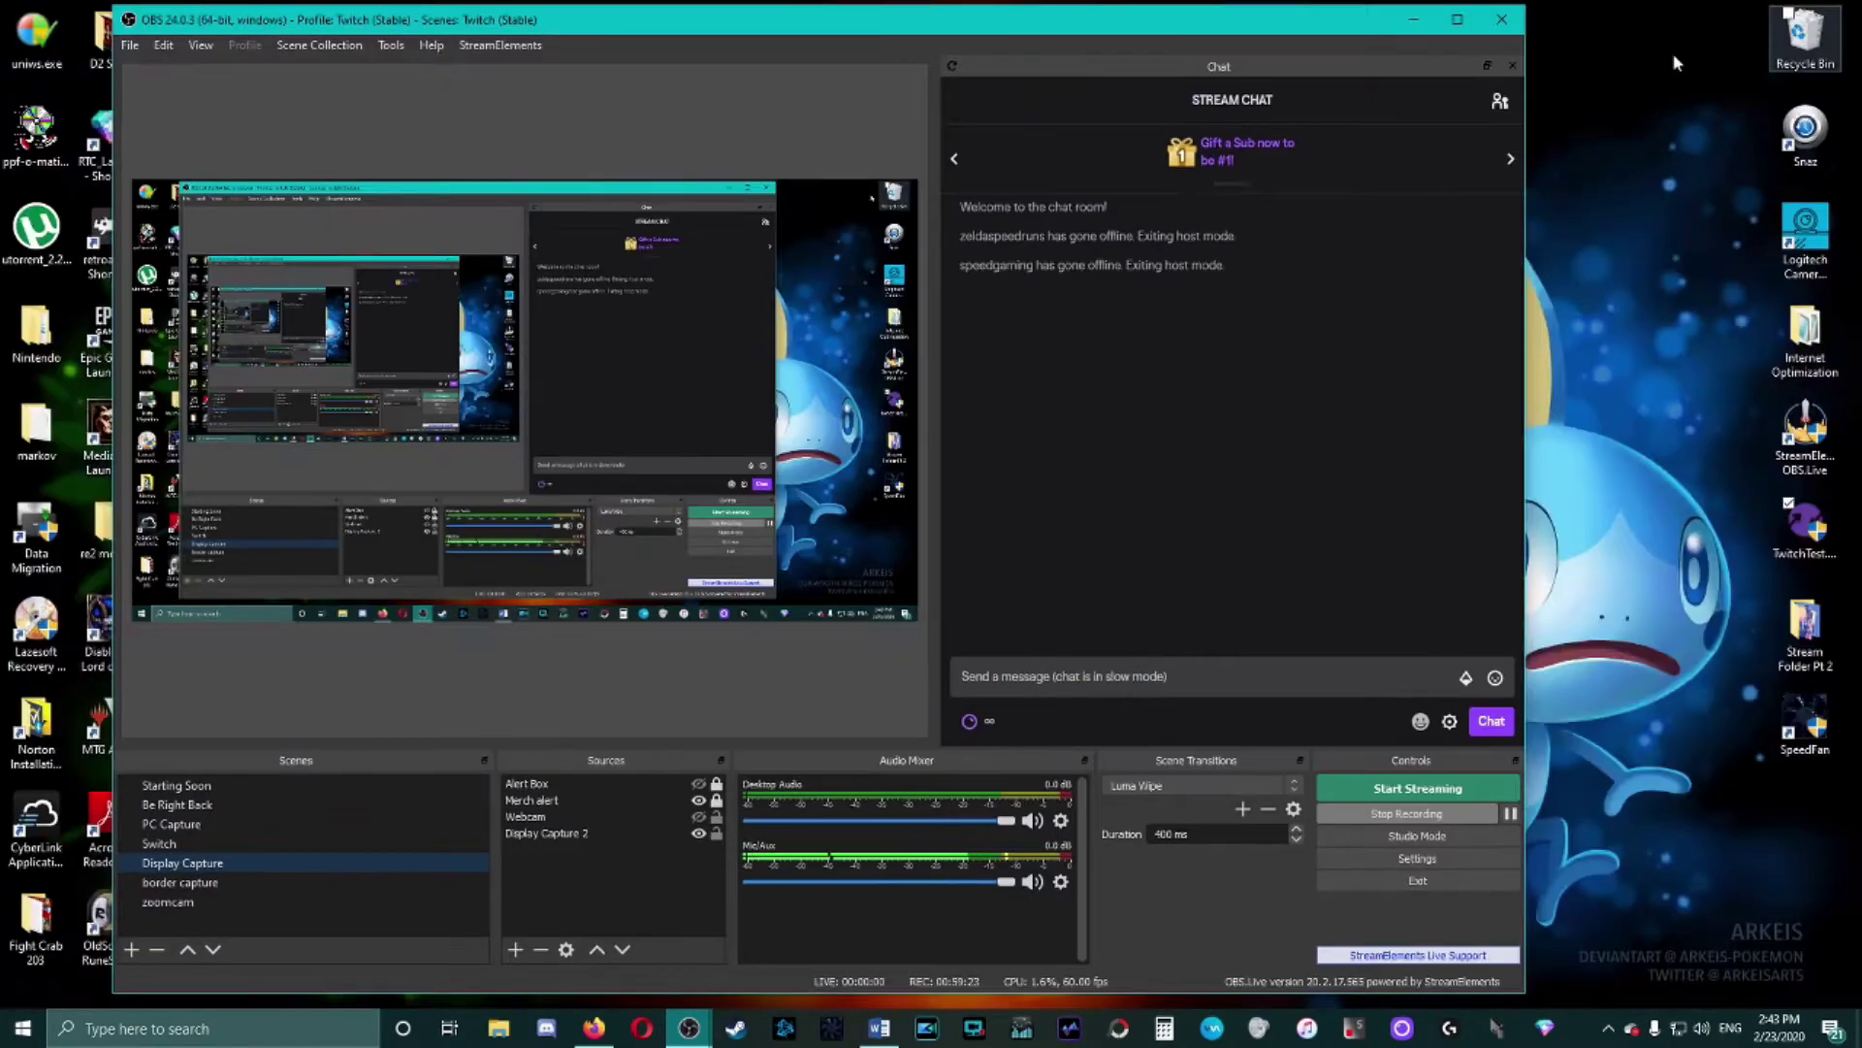
pyautogui.moveTo(1234, 21); pyautogui.dragTo(1370, 21)
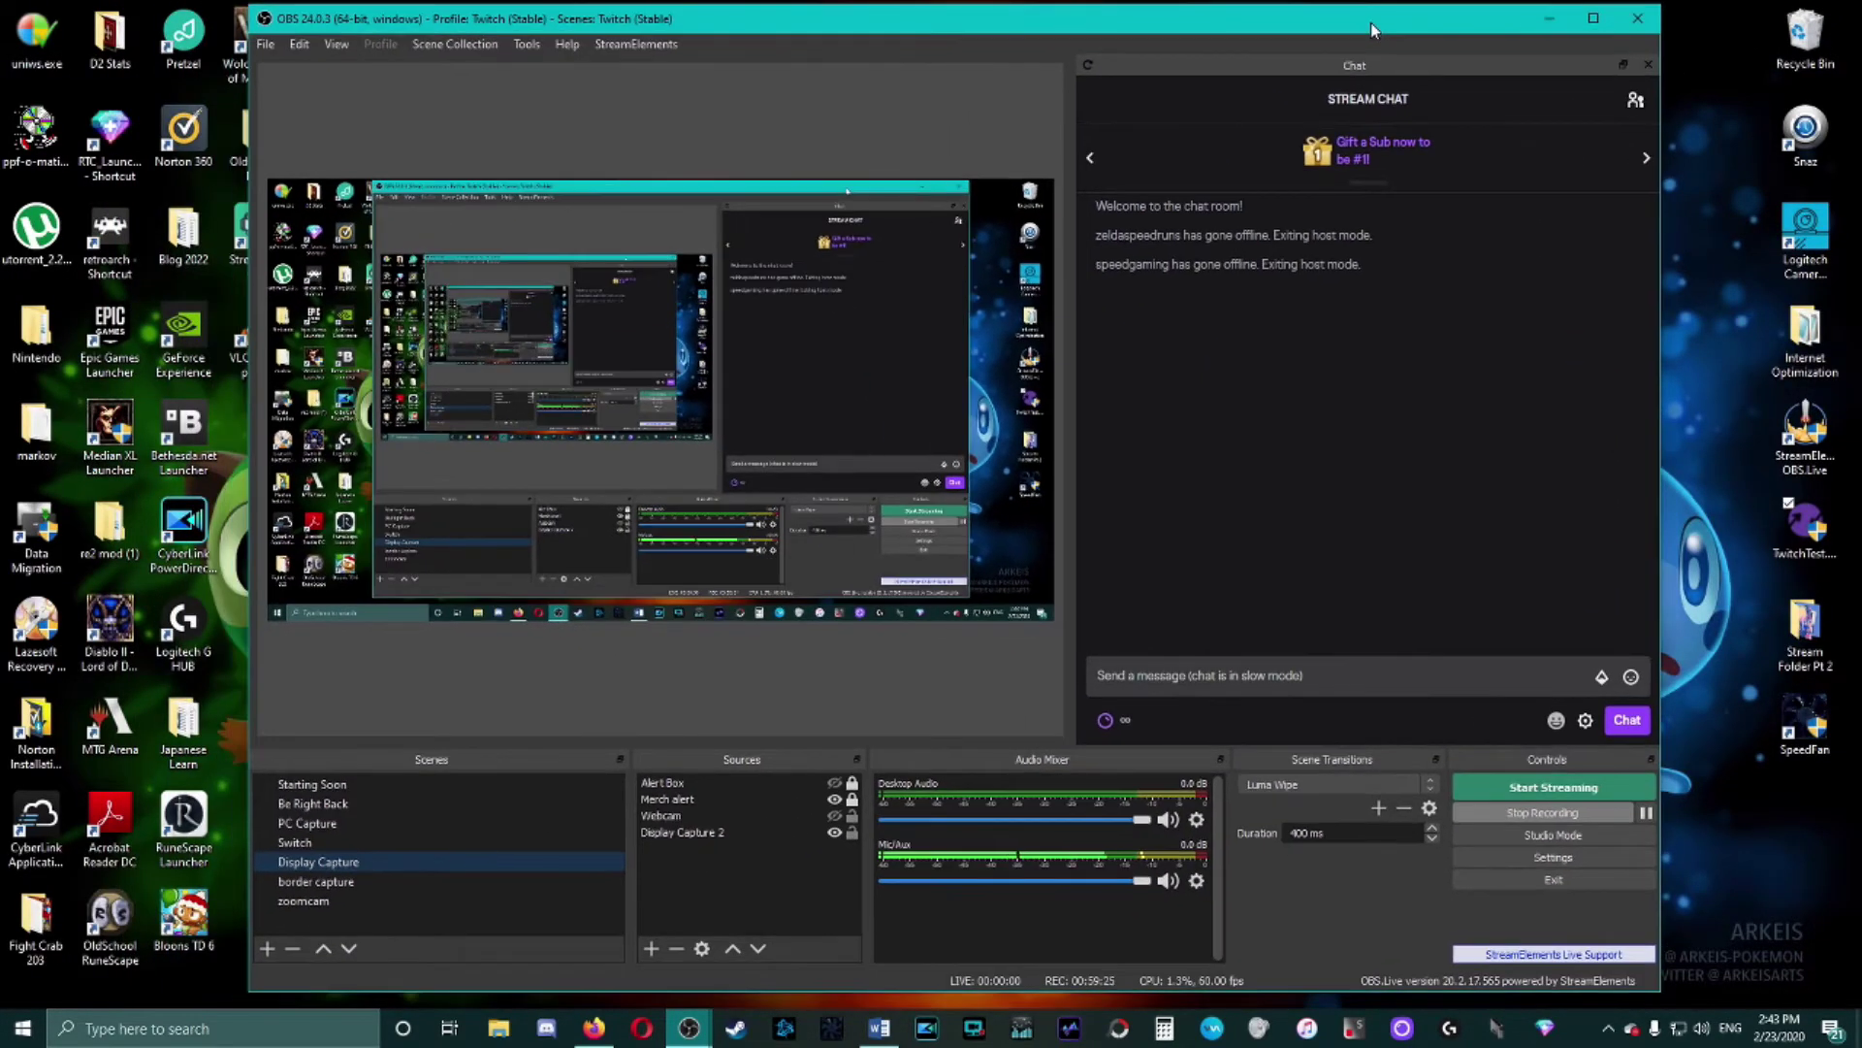
# - Set the streaming bitrate to 6000 Kbps in the output settings of the Twitch (Stable) profile
pyautogui.click(1553, 857)
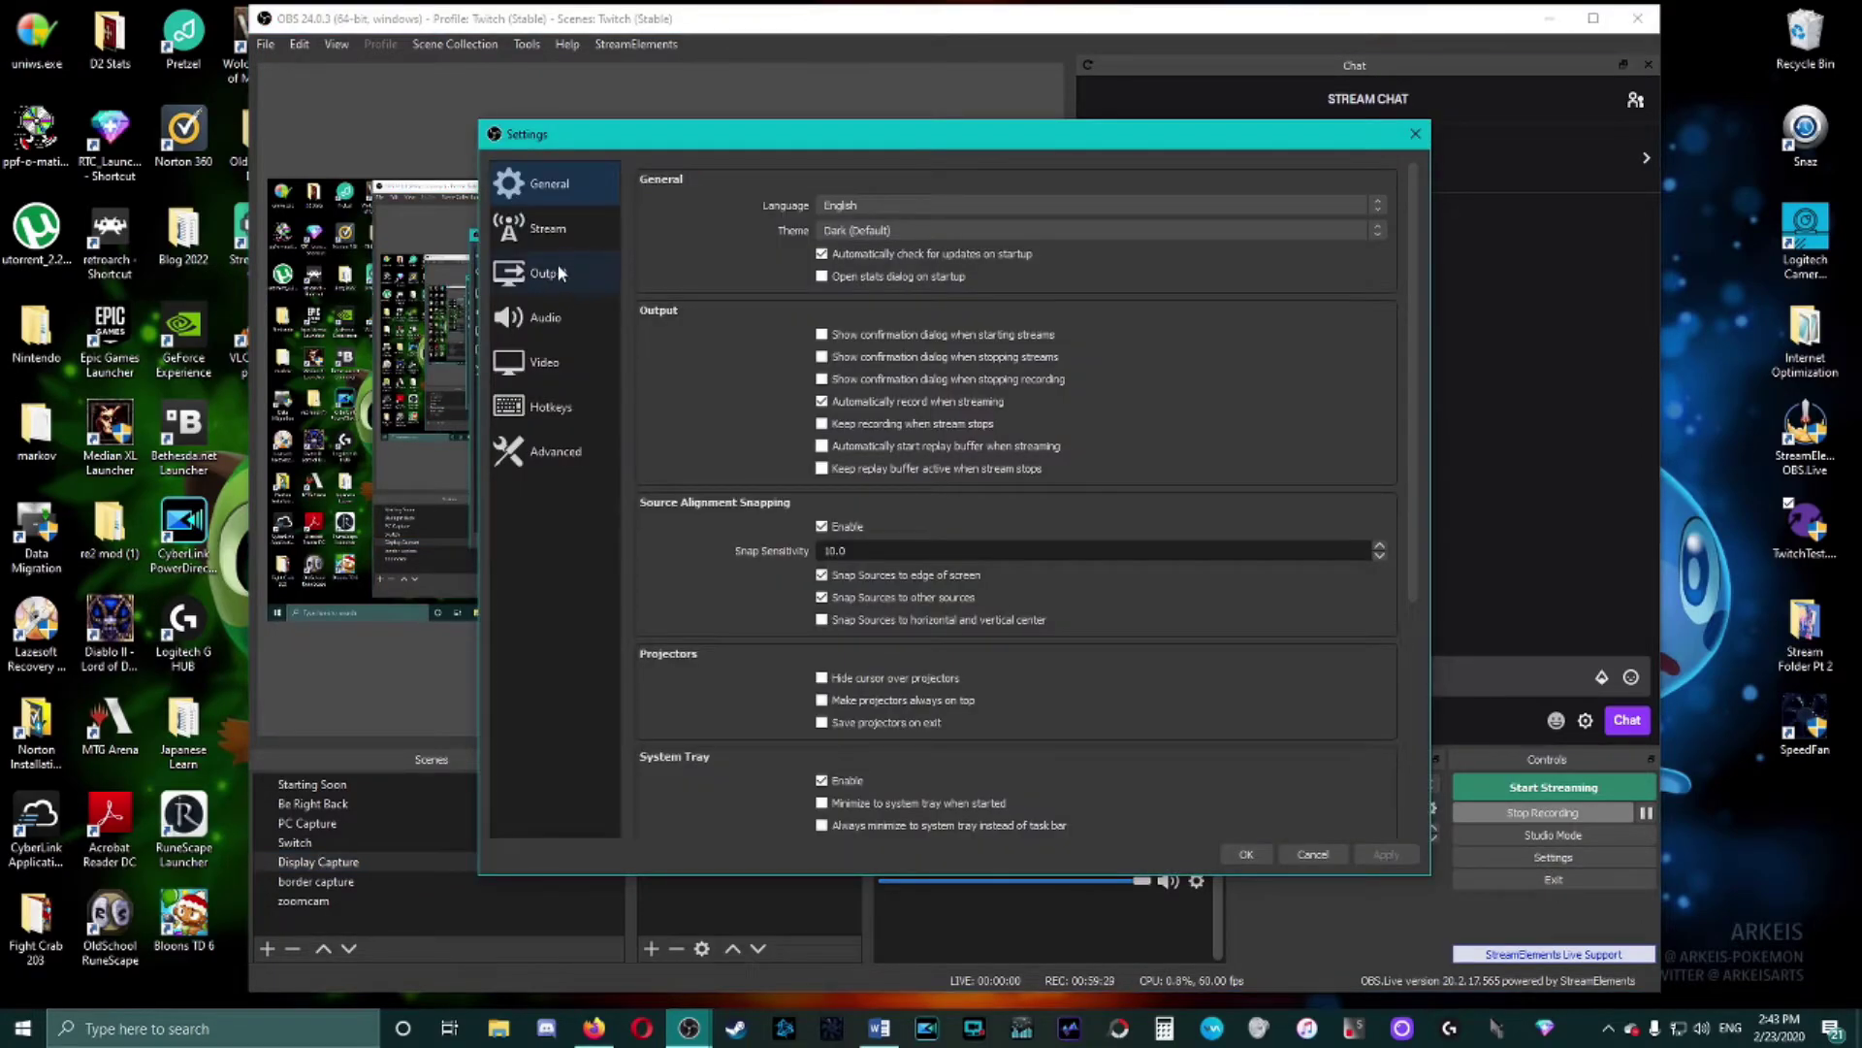
pyautogui.click(559, 271)
pyautogui.moveTo(859, 368); pyautogui.dragTo(833, 367)
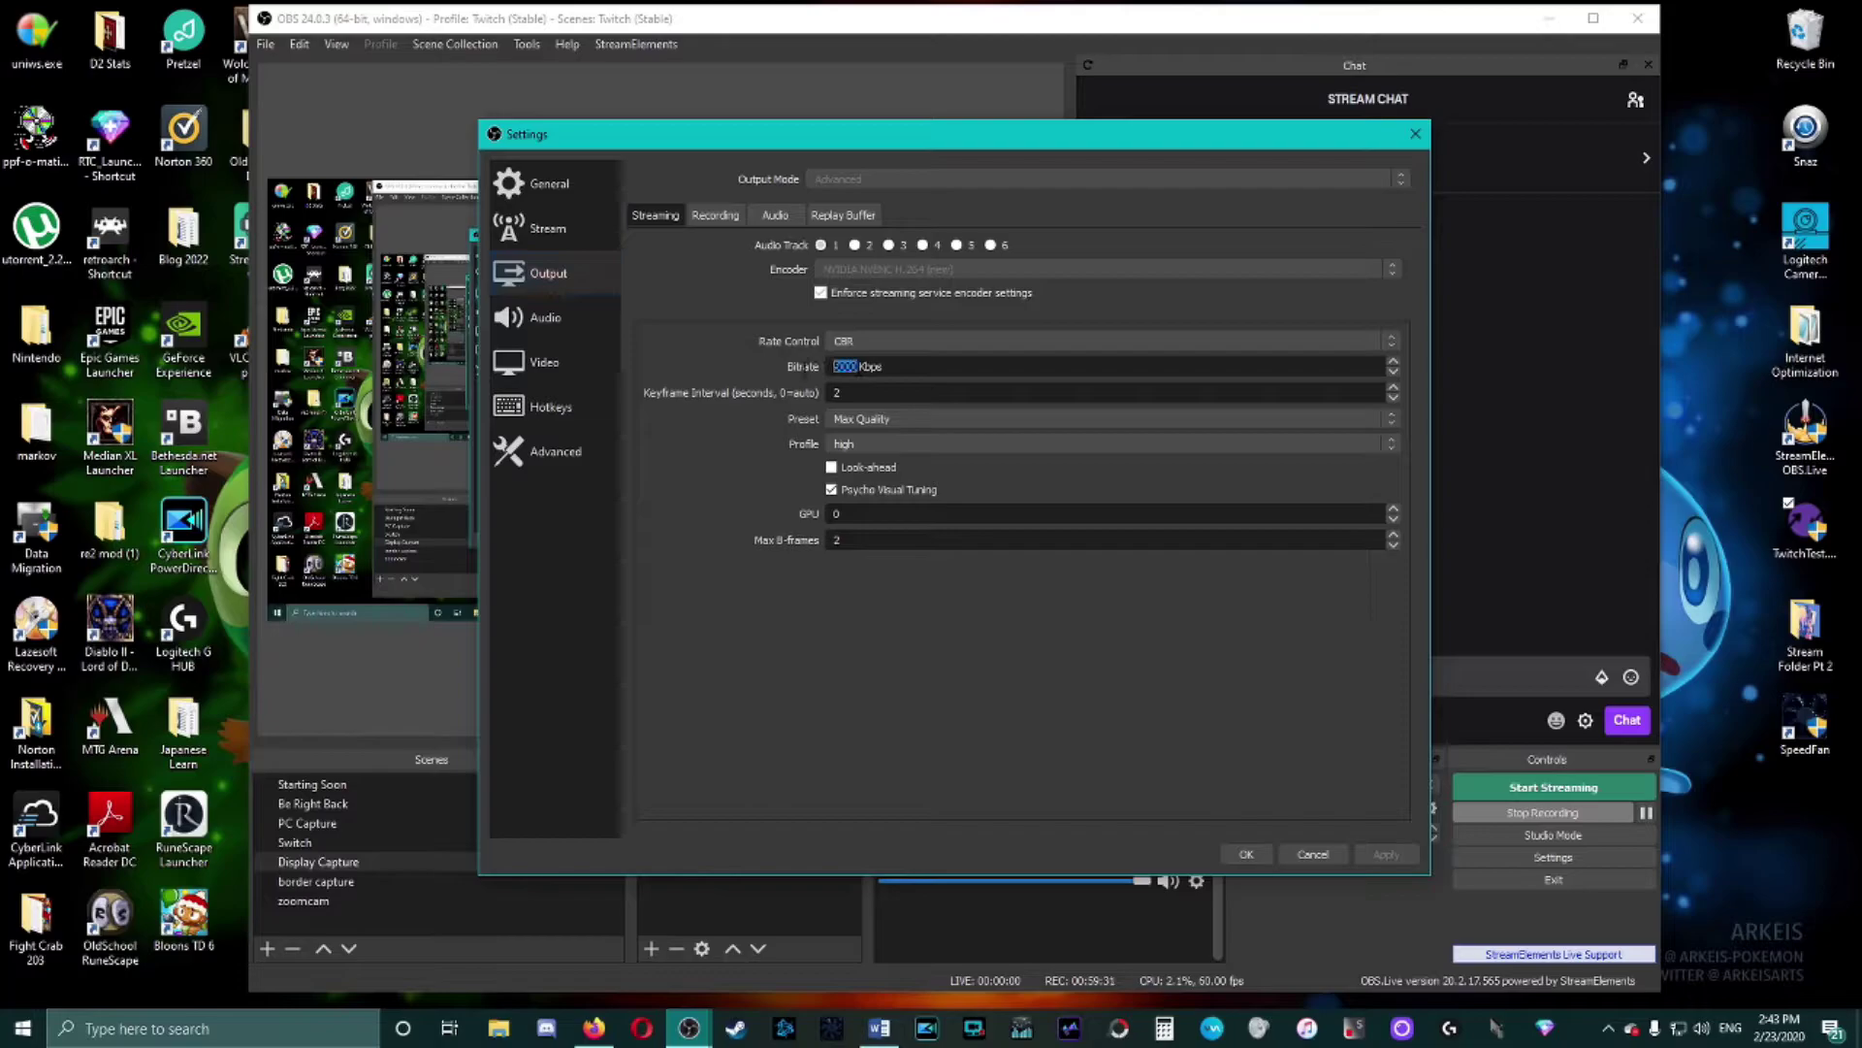
pyautogui.write('6000')
# - Enable bandwidth test mode for the Twitch stream service, save the settings and start streaming as a bandwidth test
pyautogui.click(600, 231)
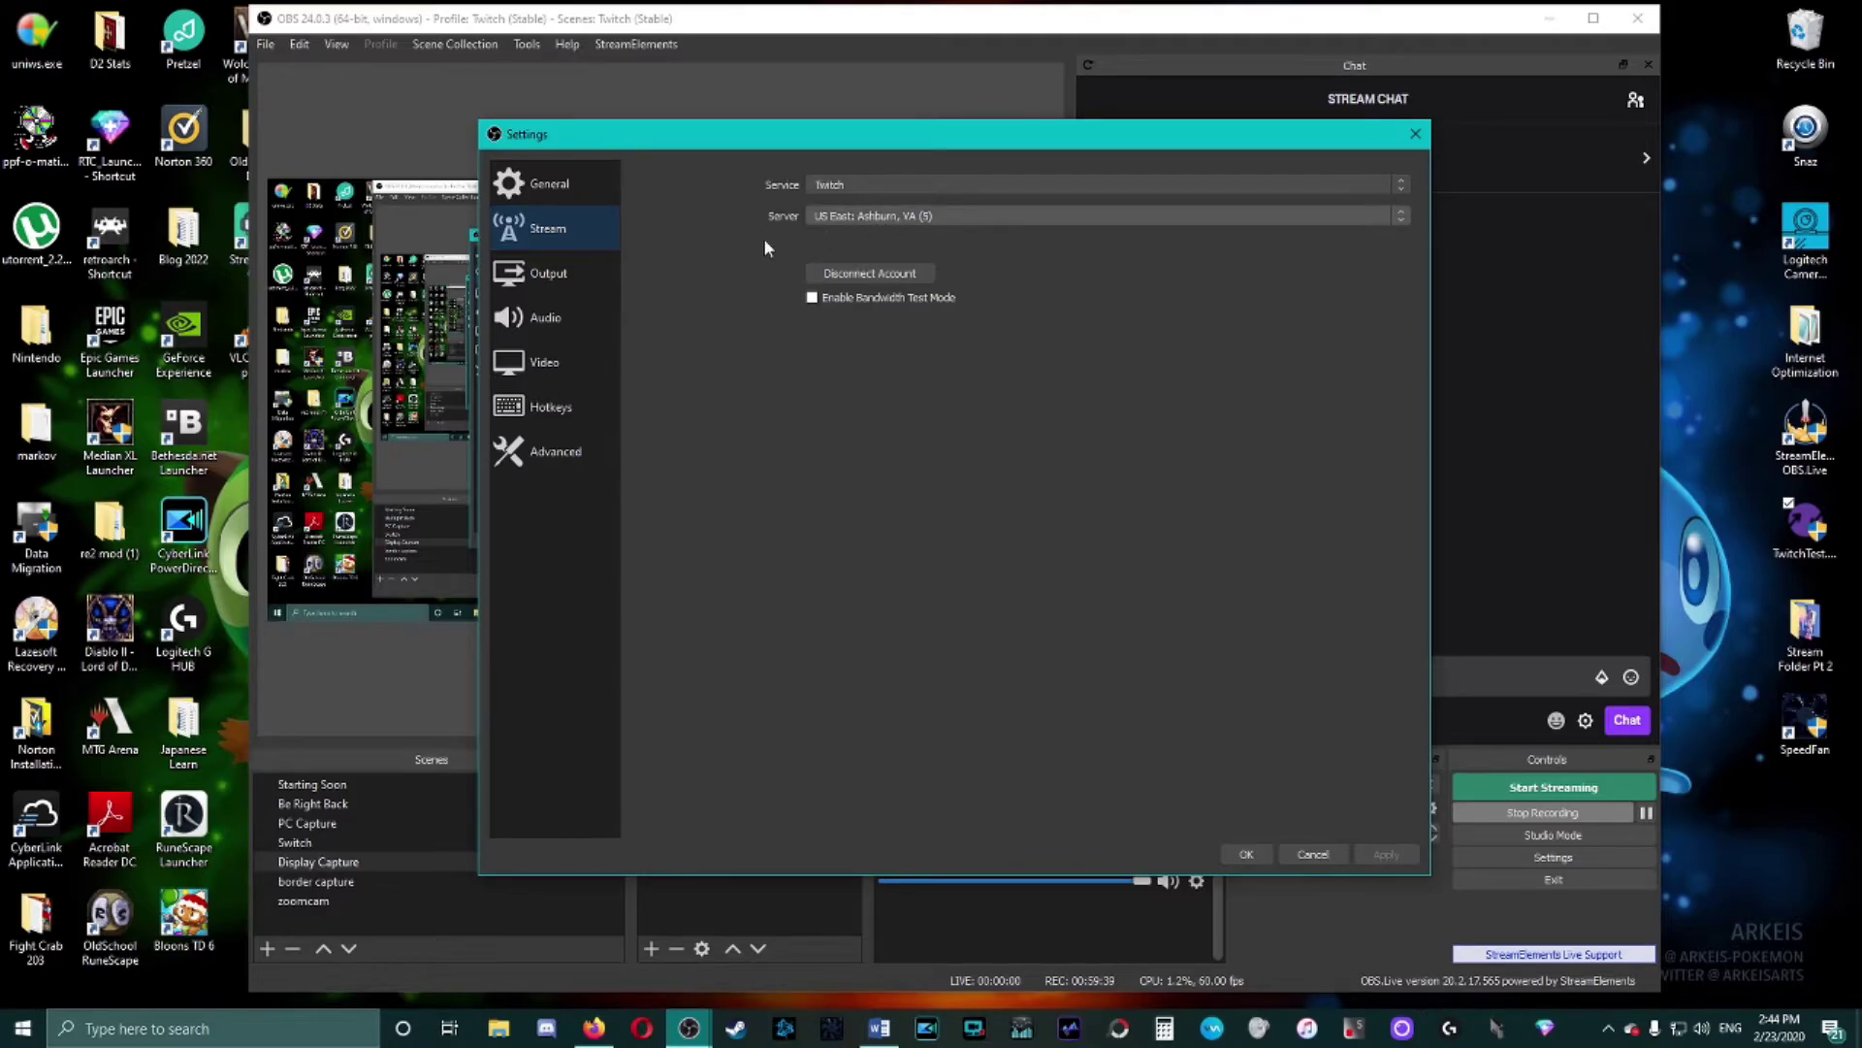
pyautogui.click(544, 272)
pyautogui.click(533, 230)
pyautogui.moveTo(926, 140); pyautogui.dragTo(986, 161)
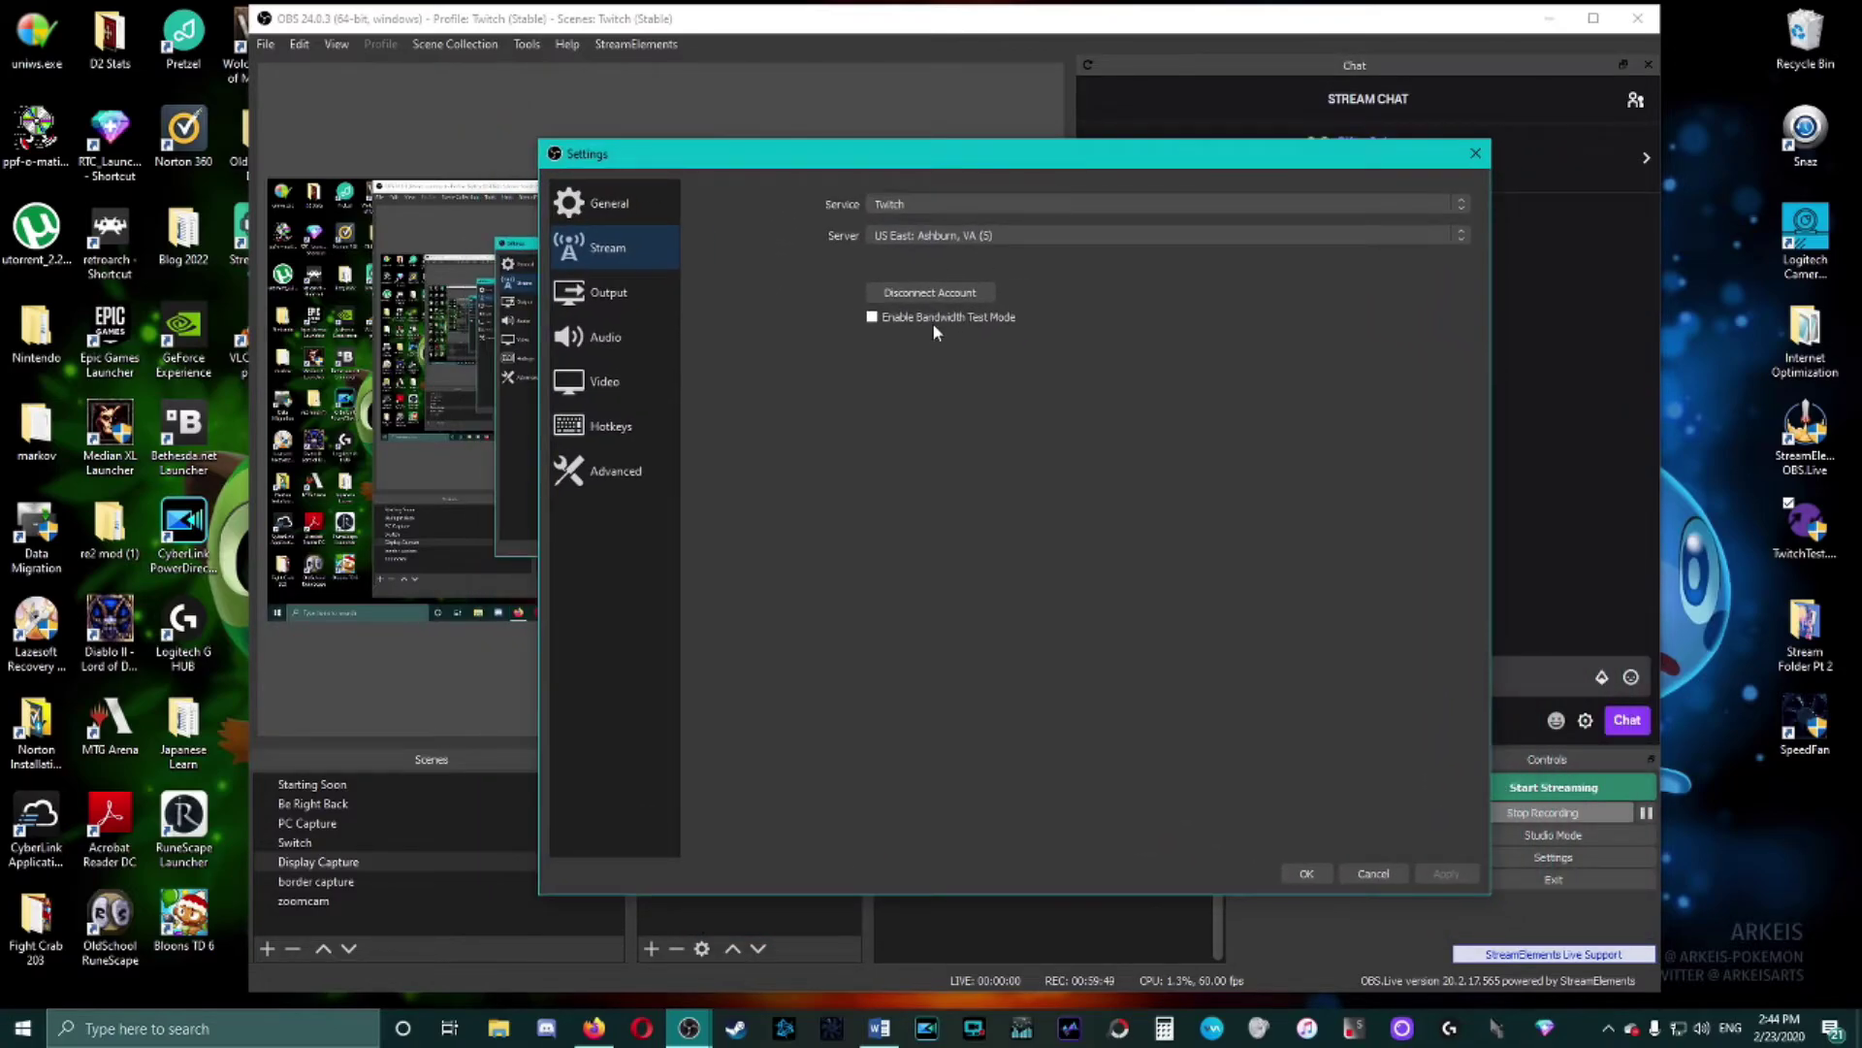
pyautogui.click(872, 317)
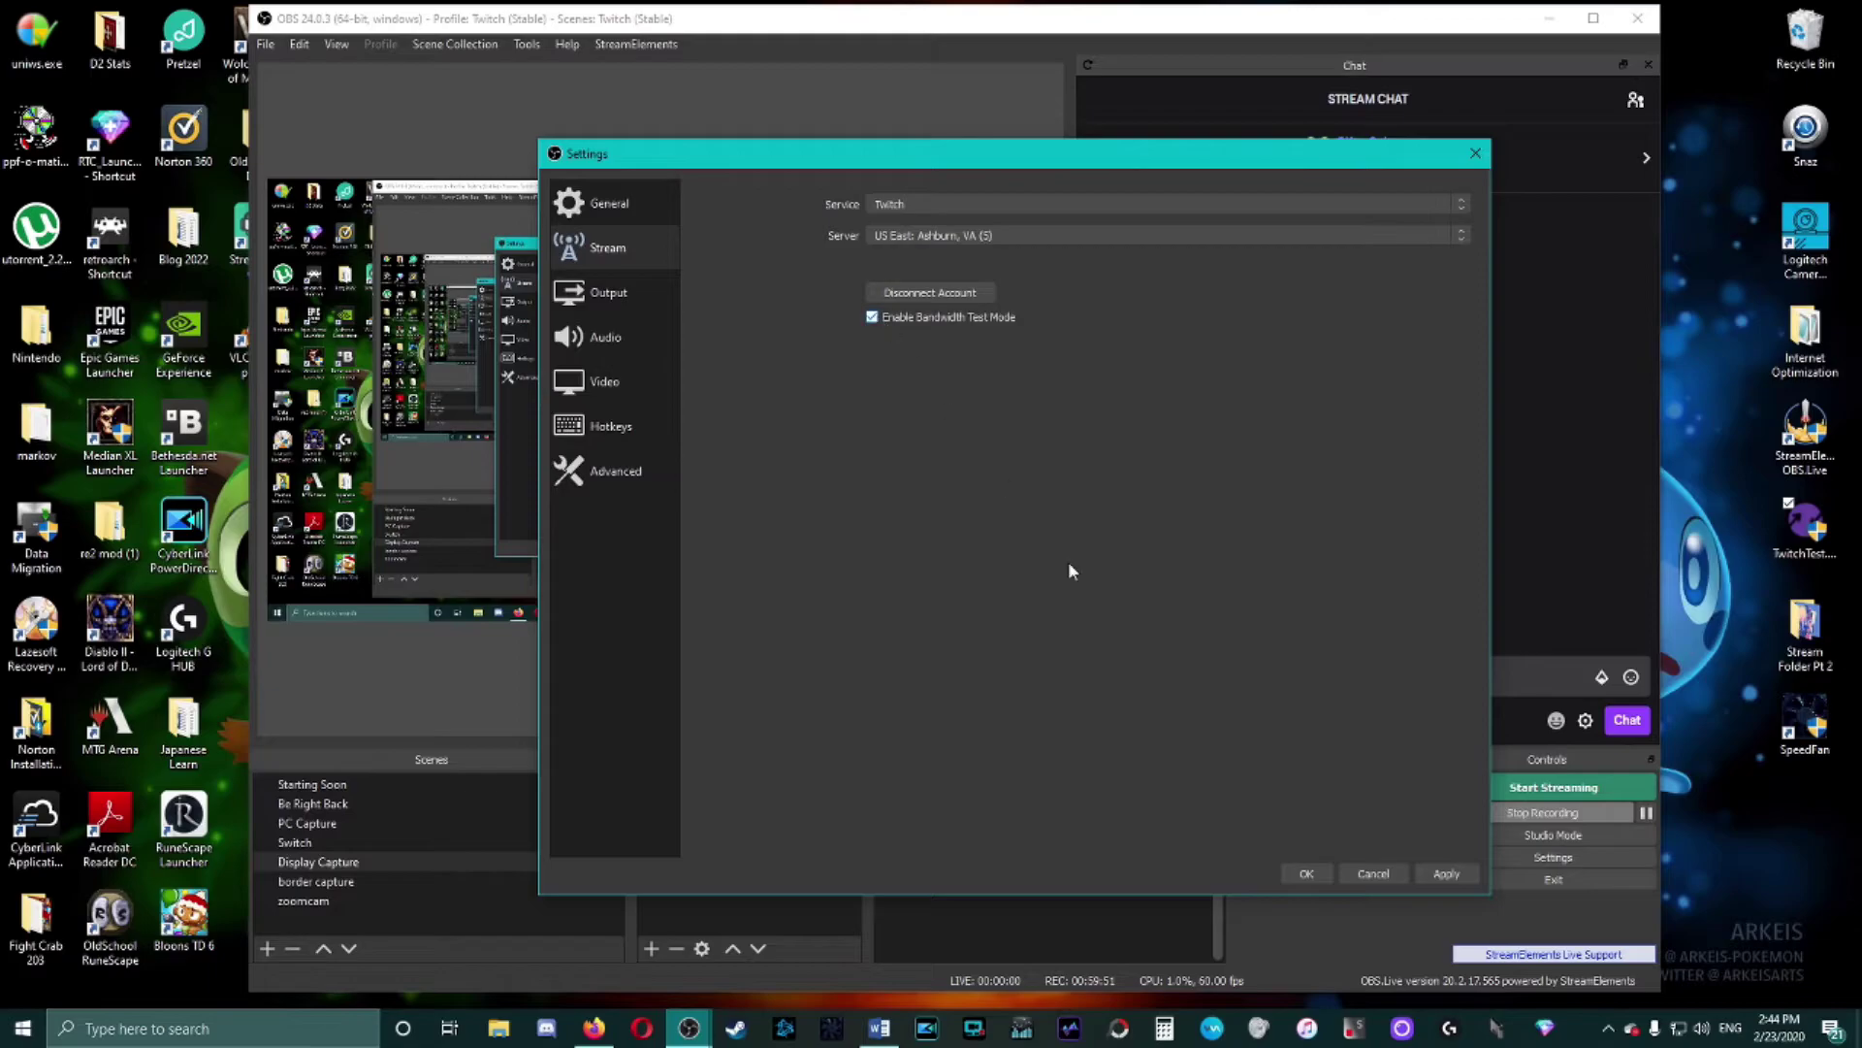
pyautogui.click(1321, 870)
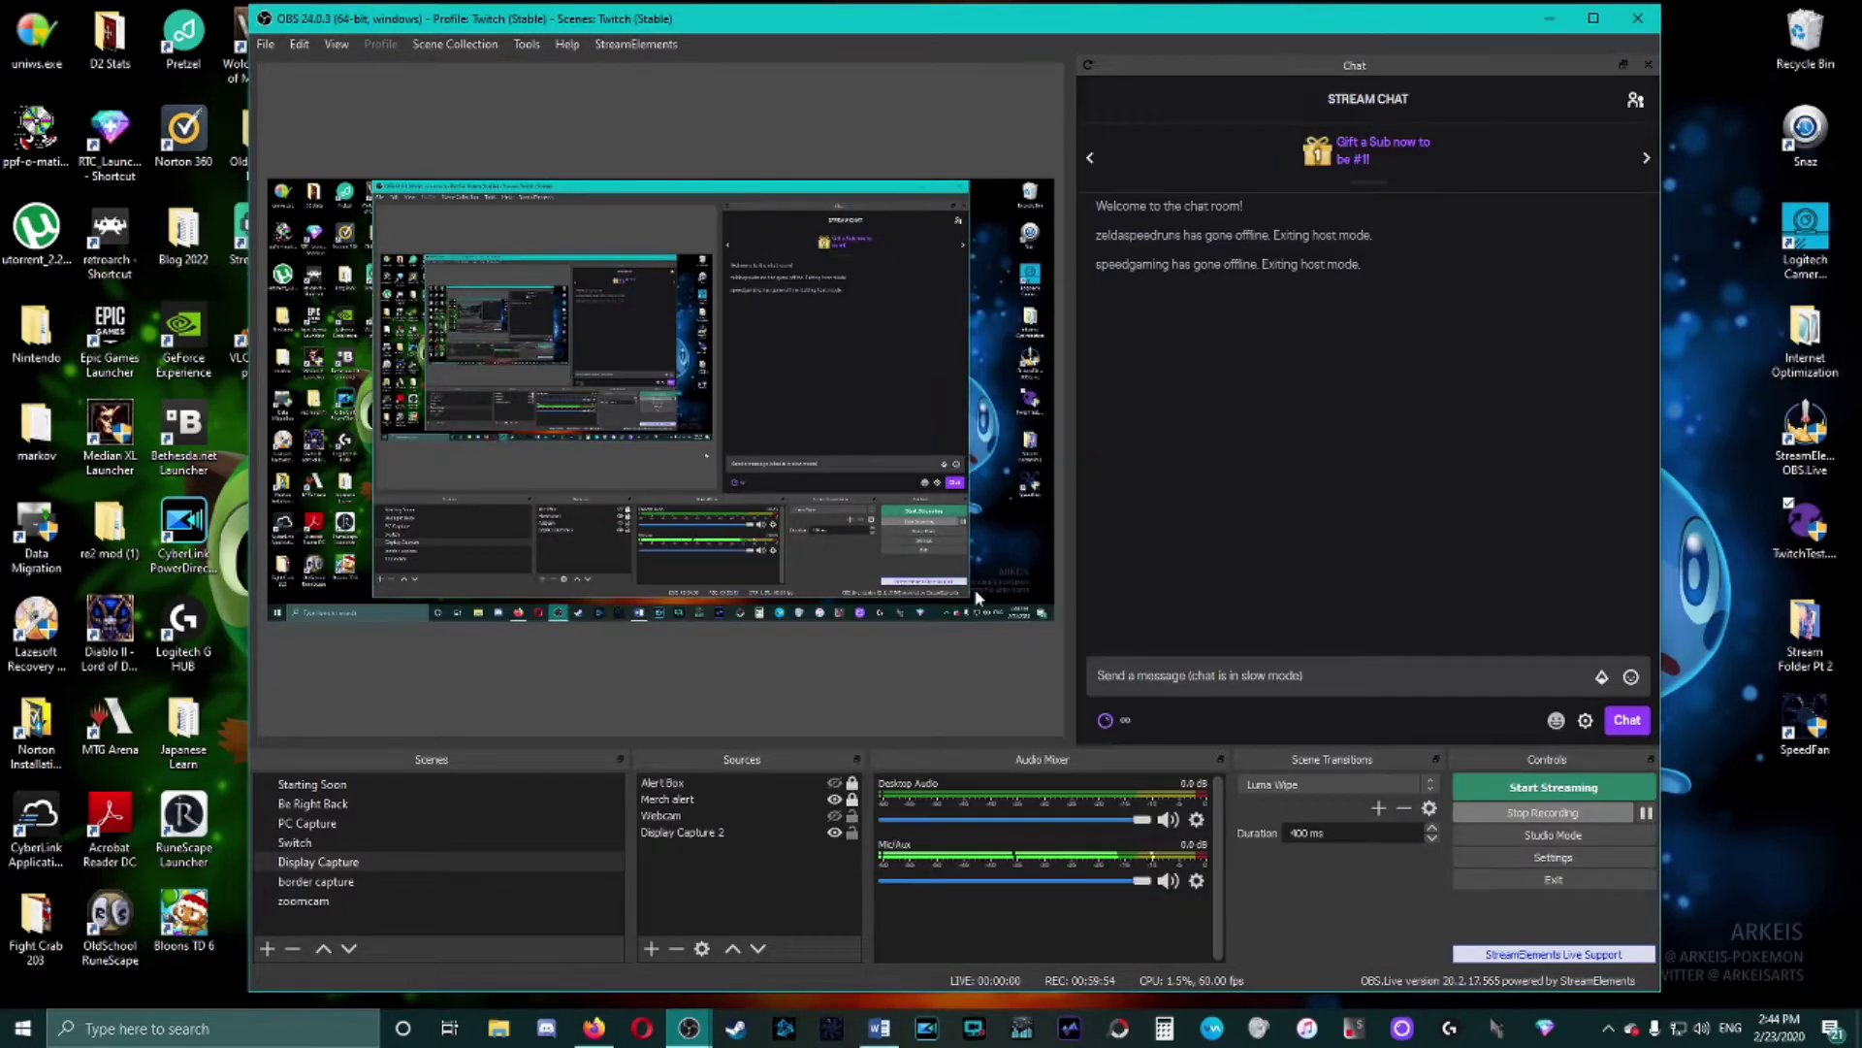
pyautogui.click(1535, 792)
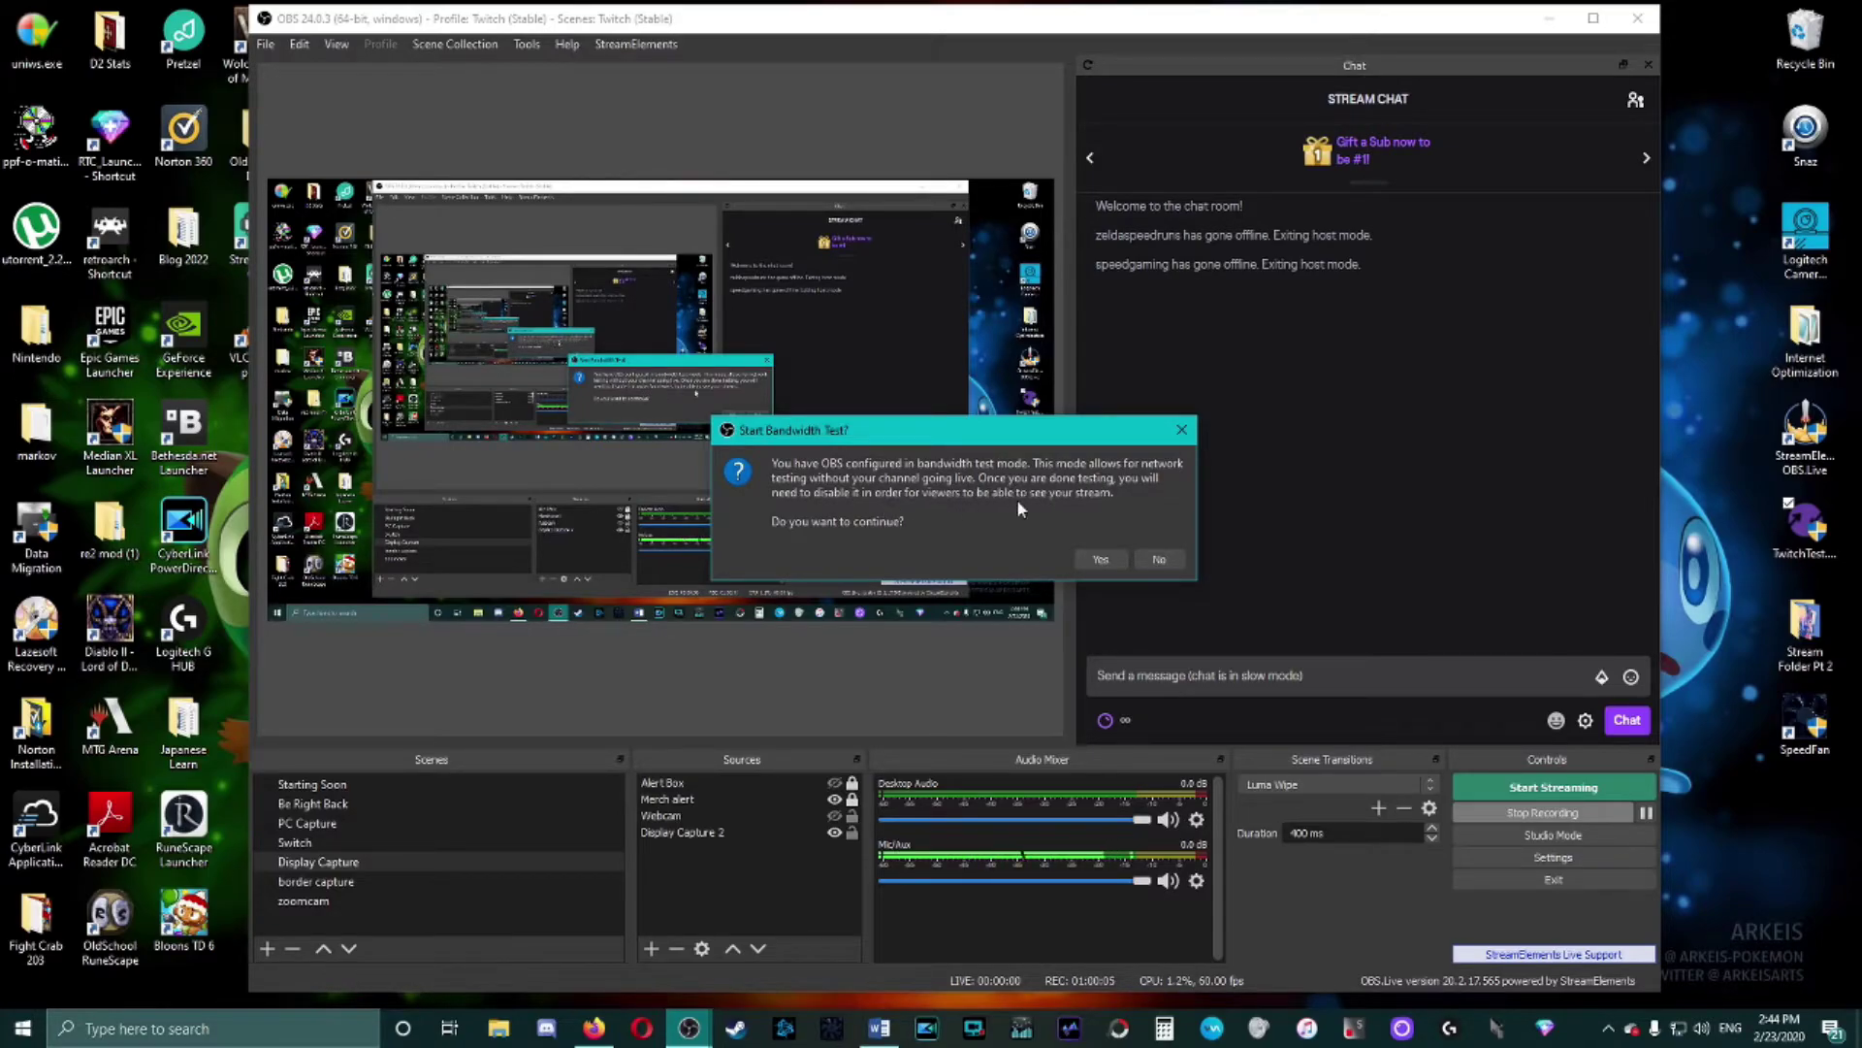
pyautogui.click(1104, 558)
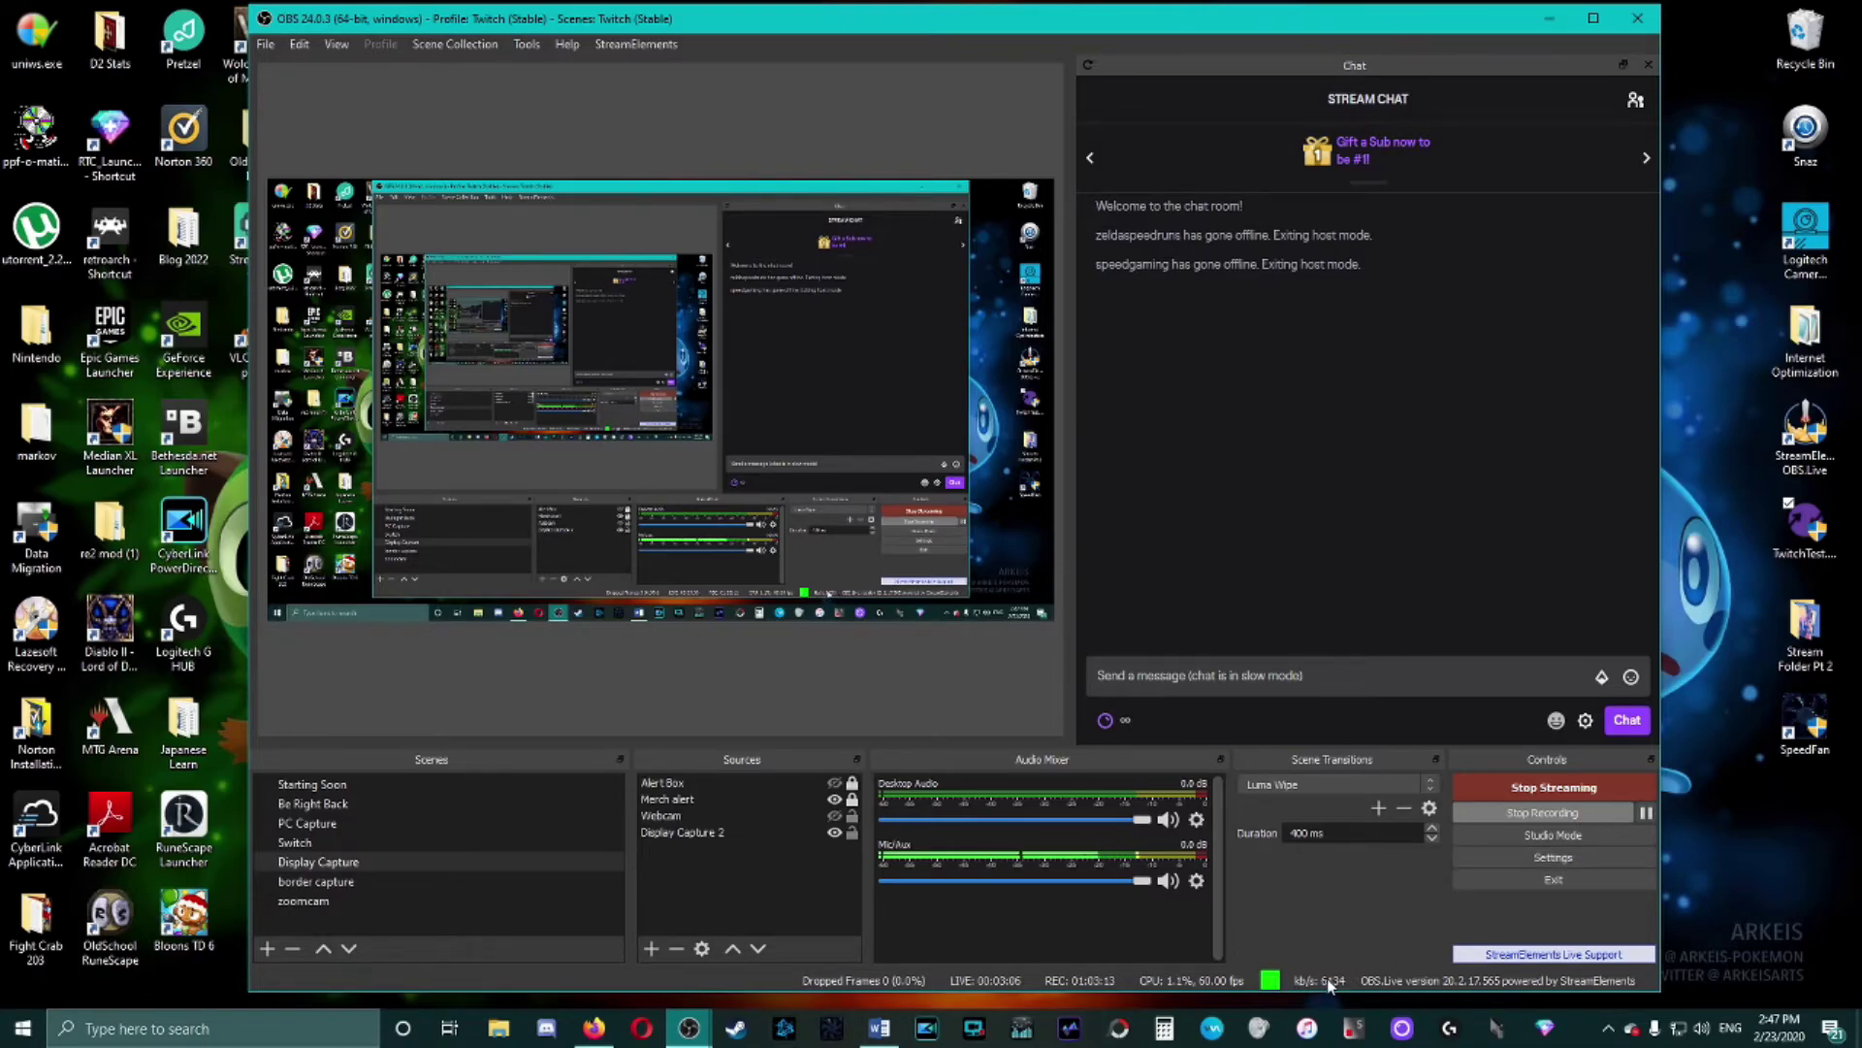
# - Review the streaming bitrate in the output settings while the bandwidth test is running
pyautogui.click(1531, 858)
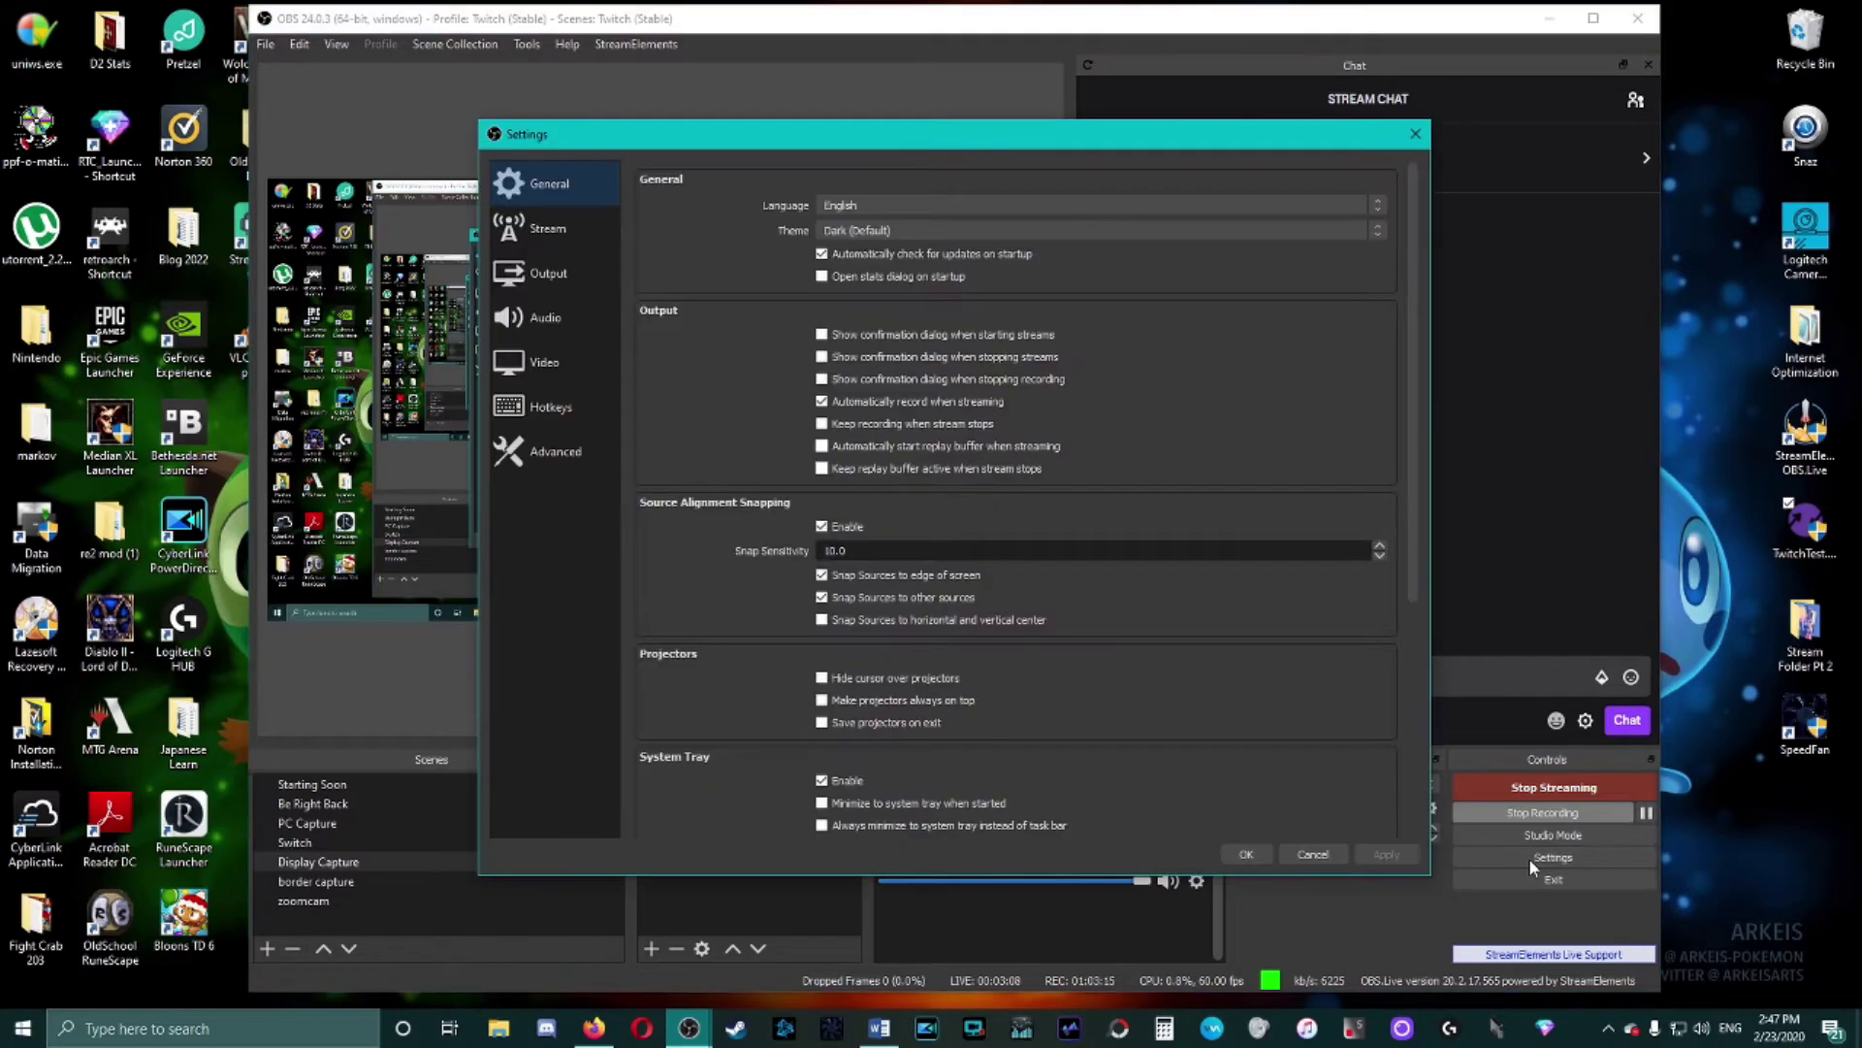
pyautogui.moveTo(1025, 143); pyautogui.dragTo(1151, 157)
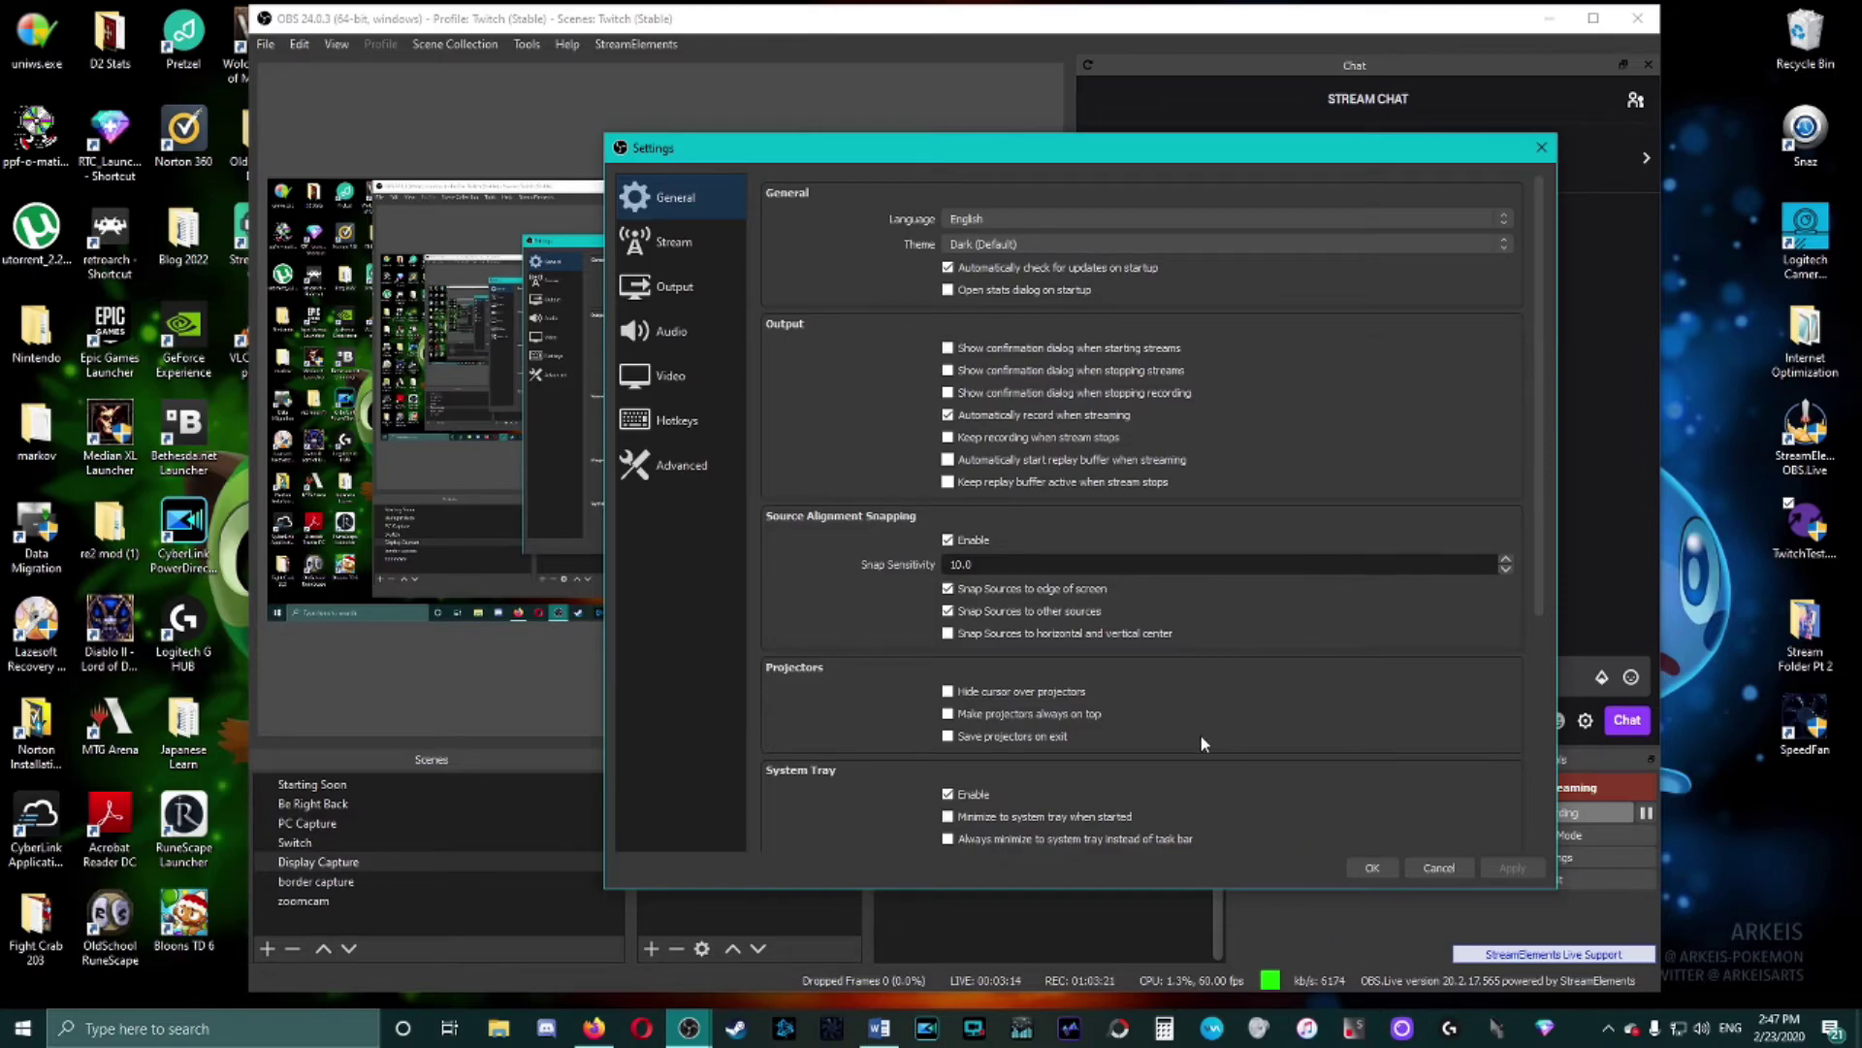
pyautogui.moveTo(1071, 149); pyautogui.dragTo(852, 83)
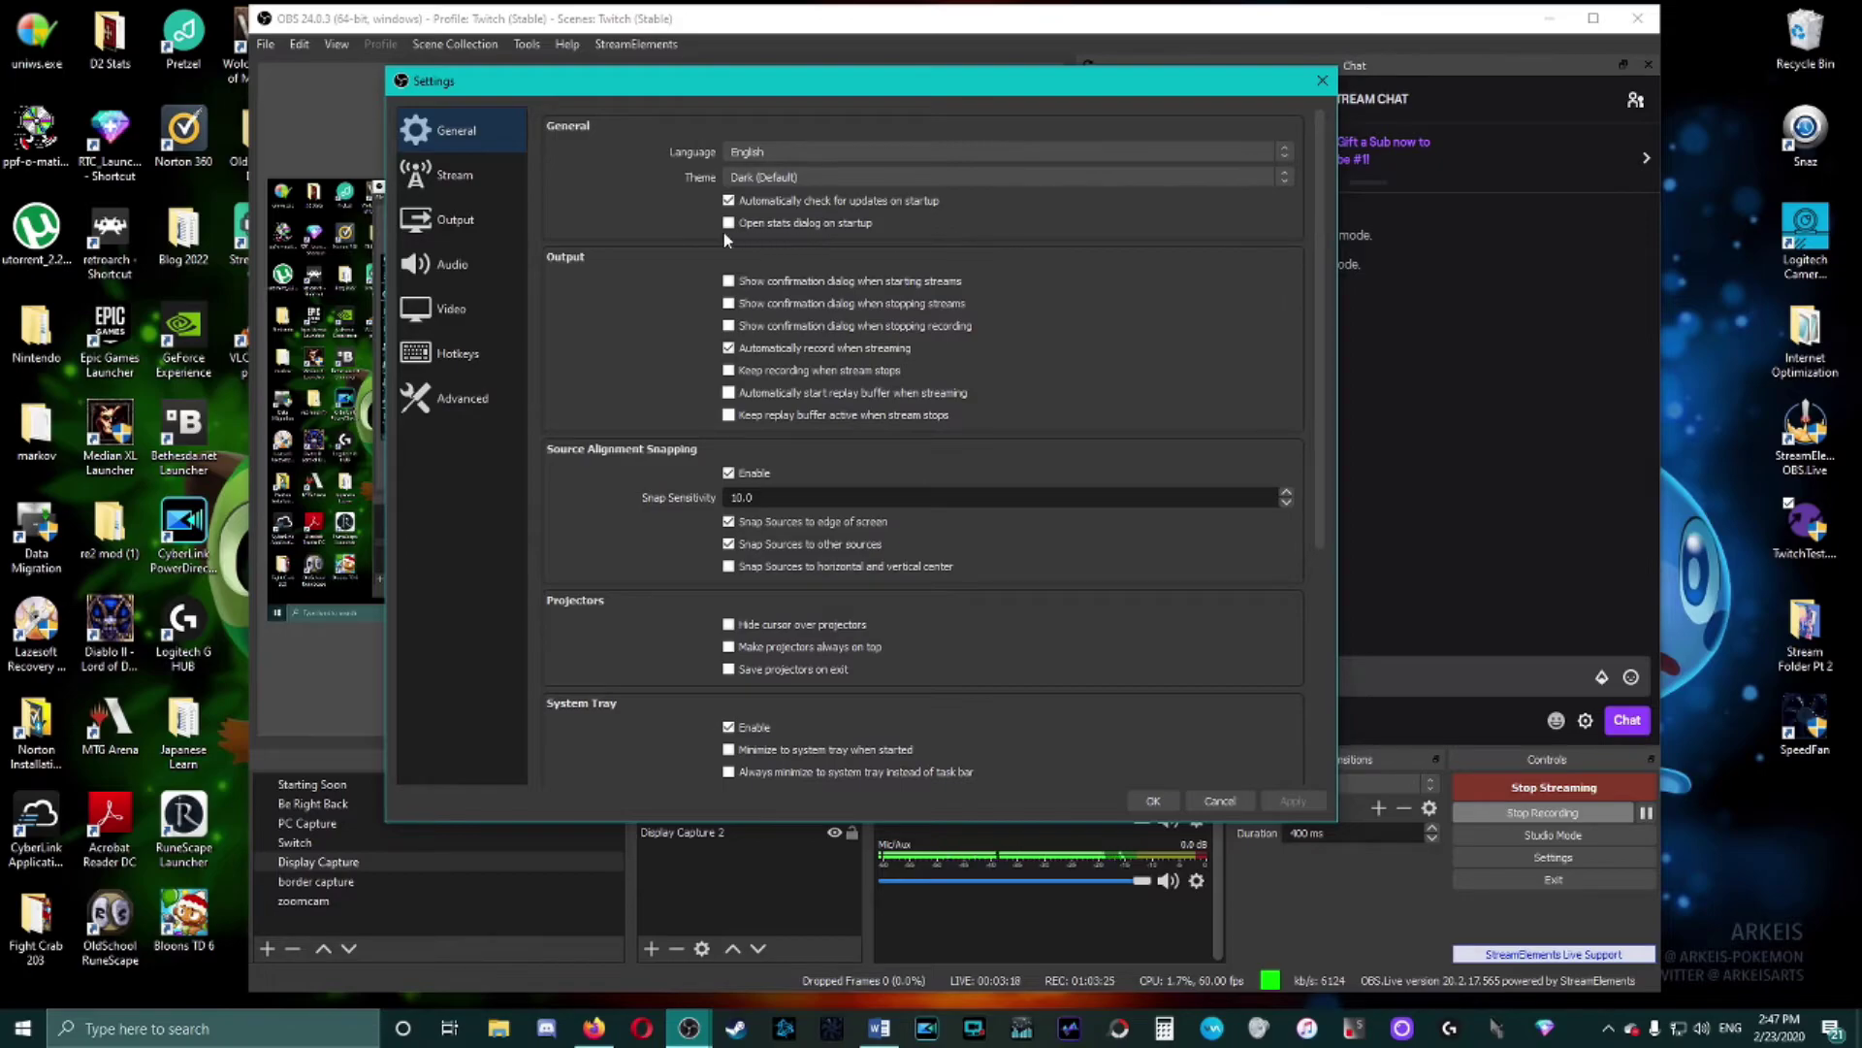
pyautogui.click(448, 219)
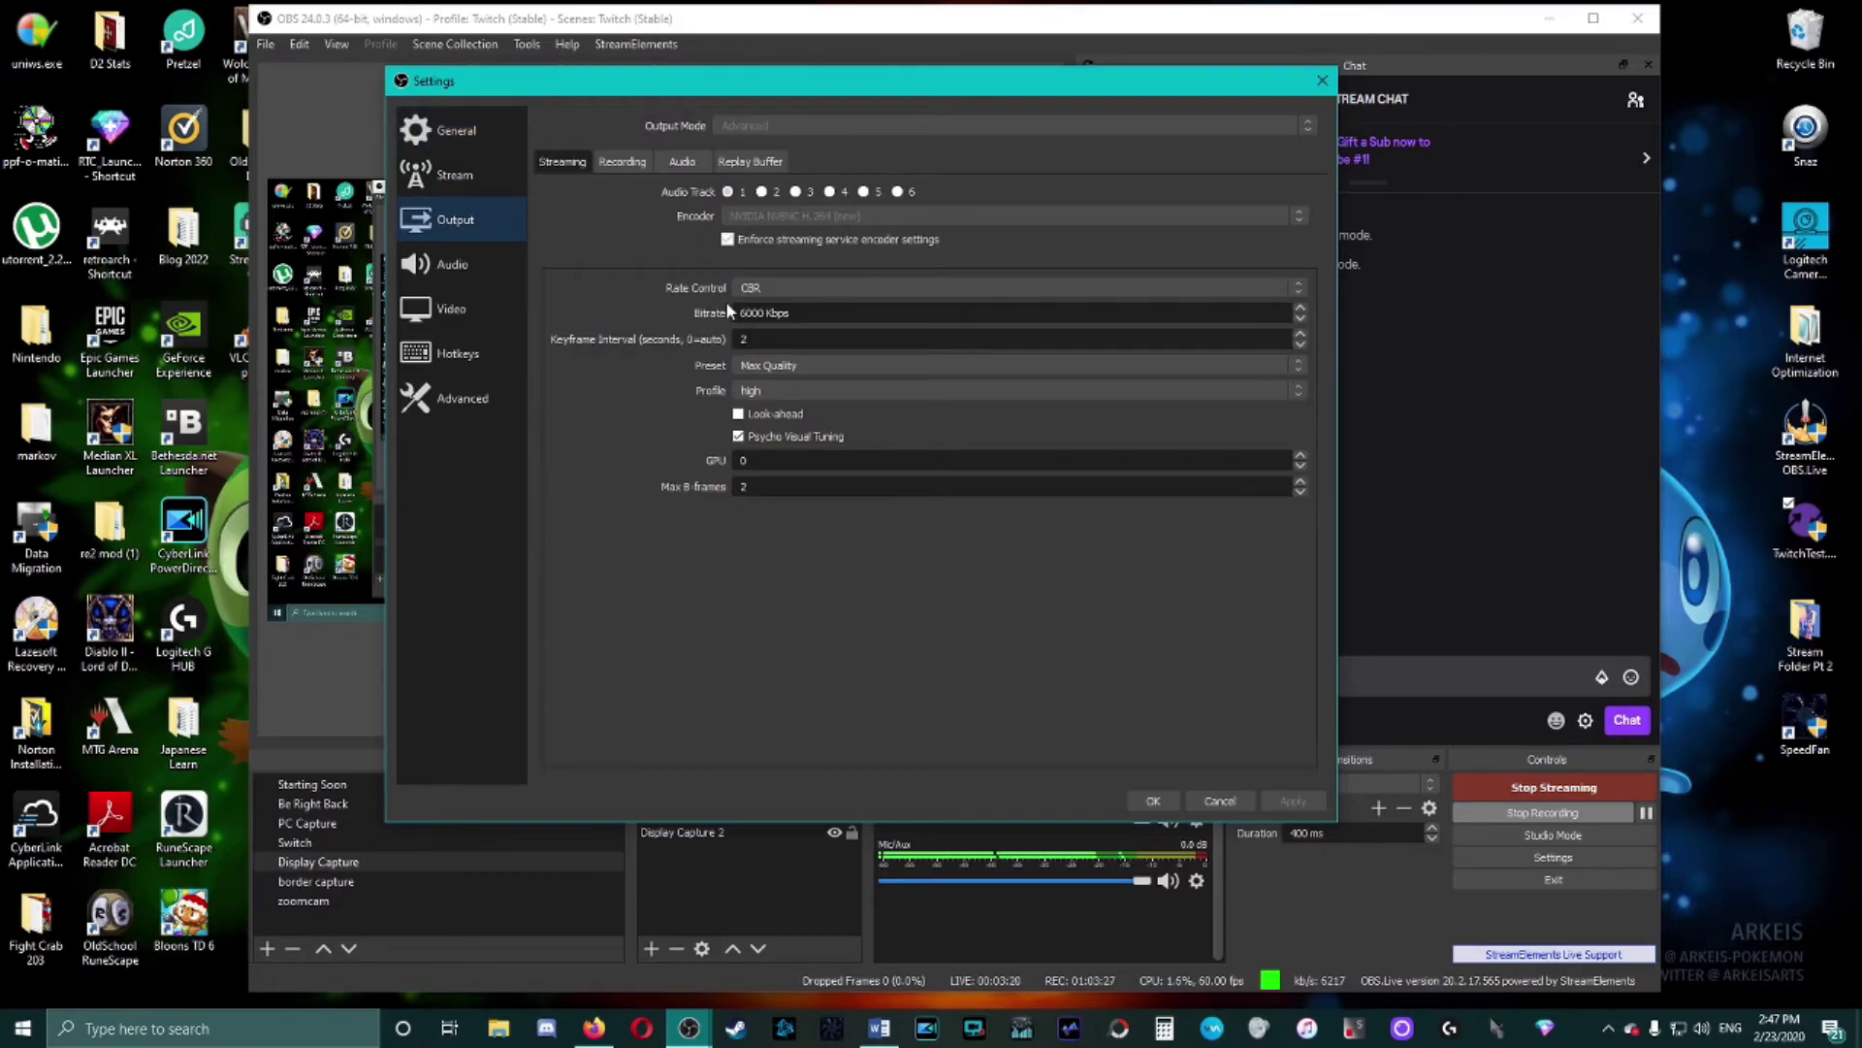
pyautogui.doubleClick(752, 312)
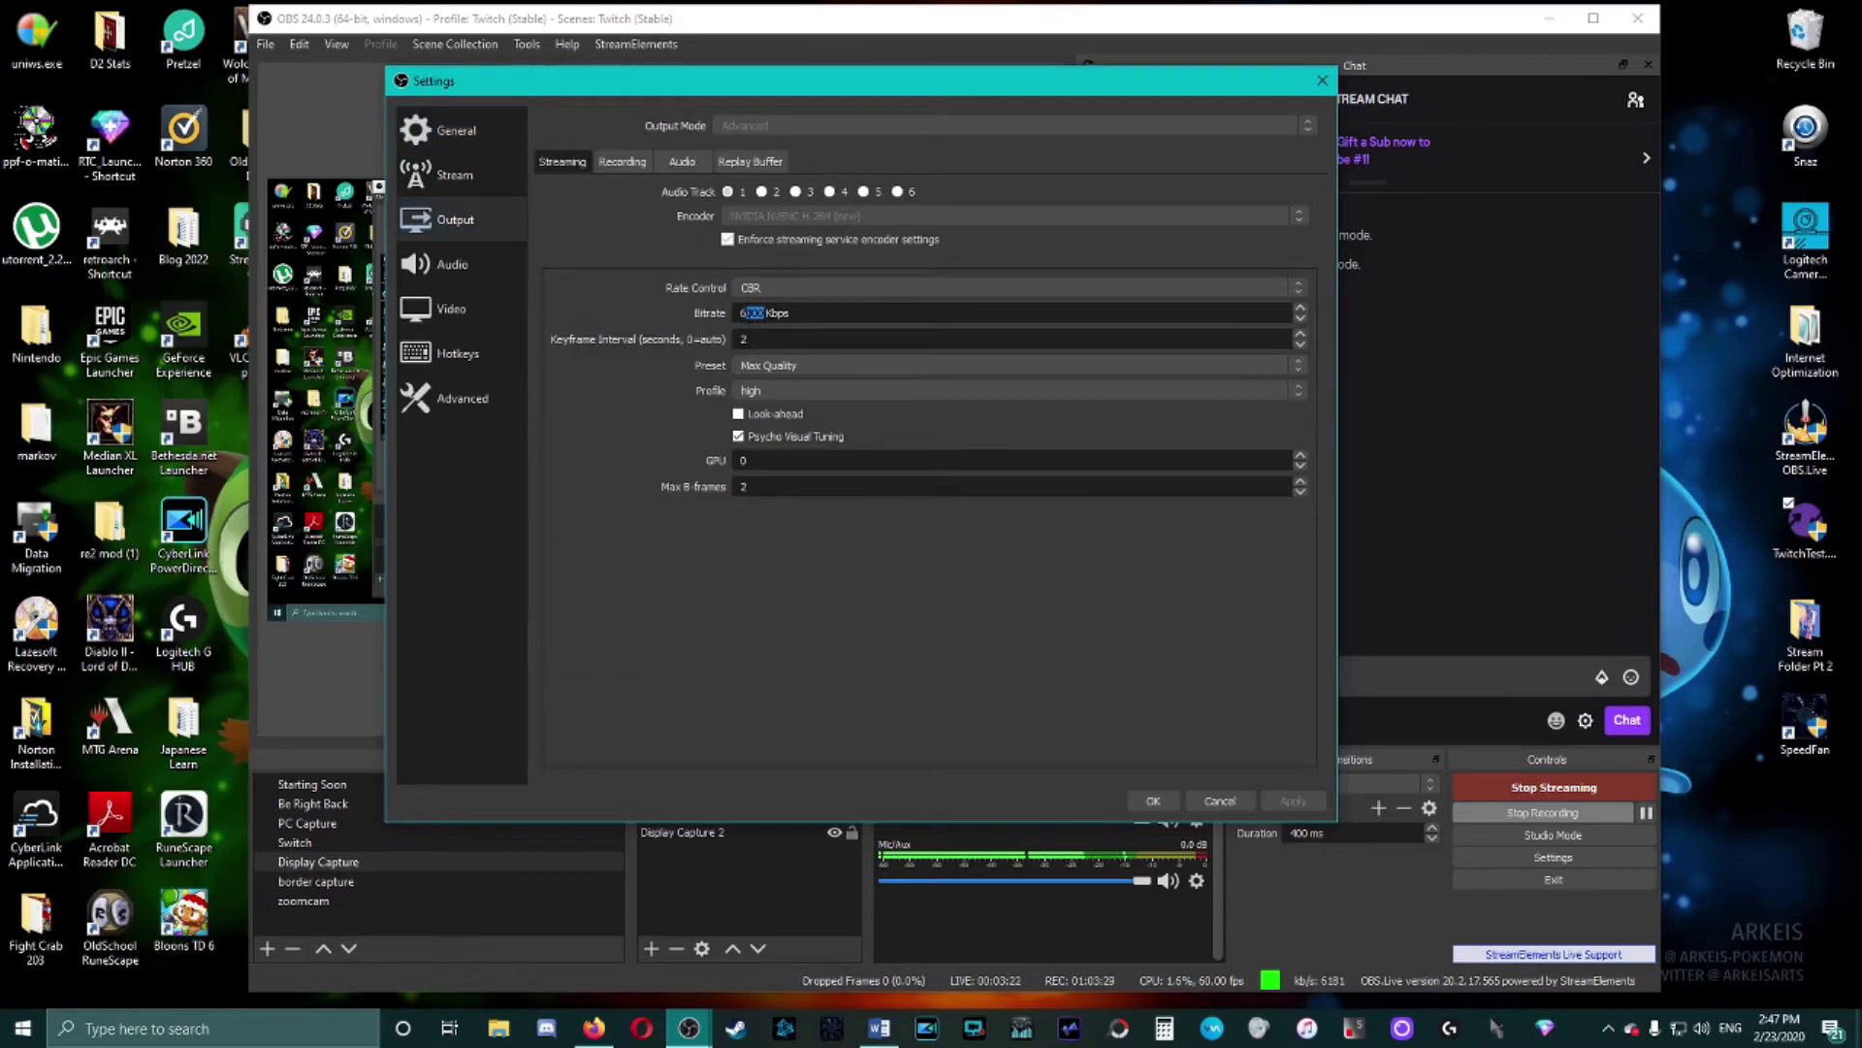
pyautogui.click(629, 411)
# - Examine the advanced settings down to the network options for dynamic bitrate, new networking code and low latency
pyautogui.click(456, 397)
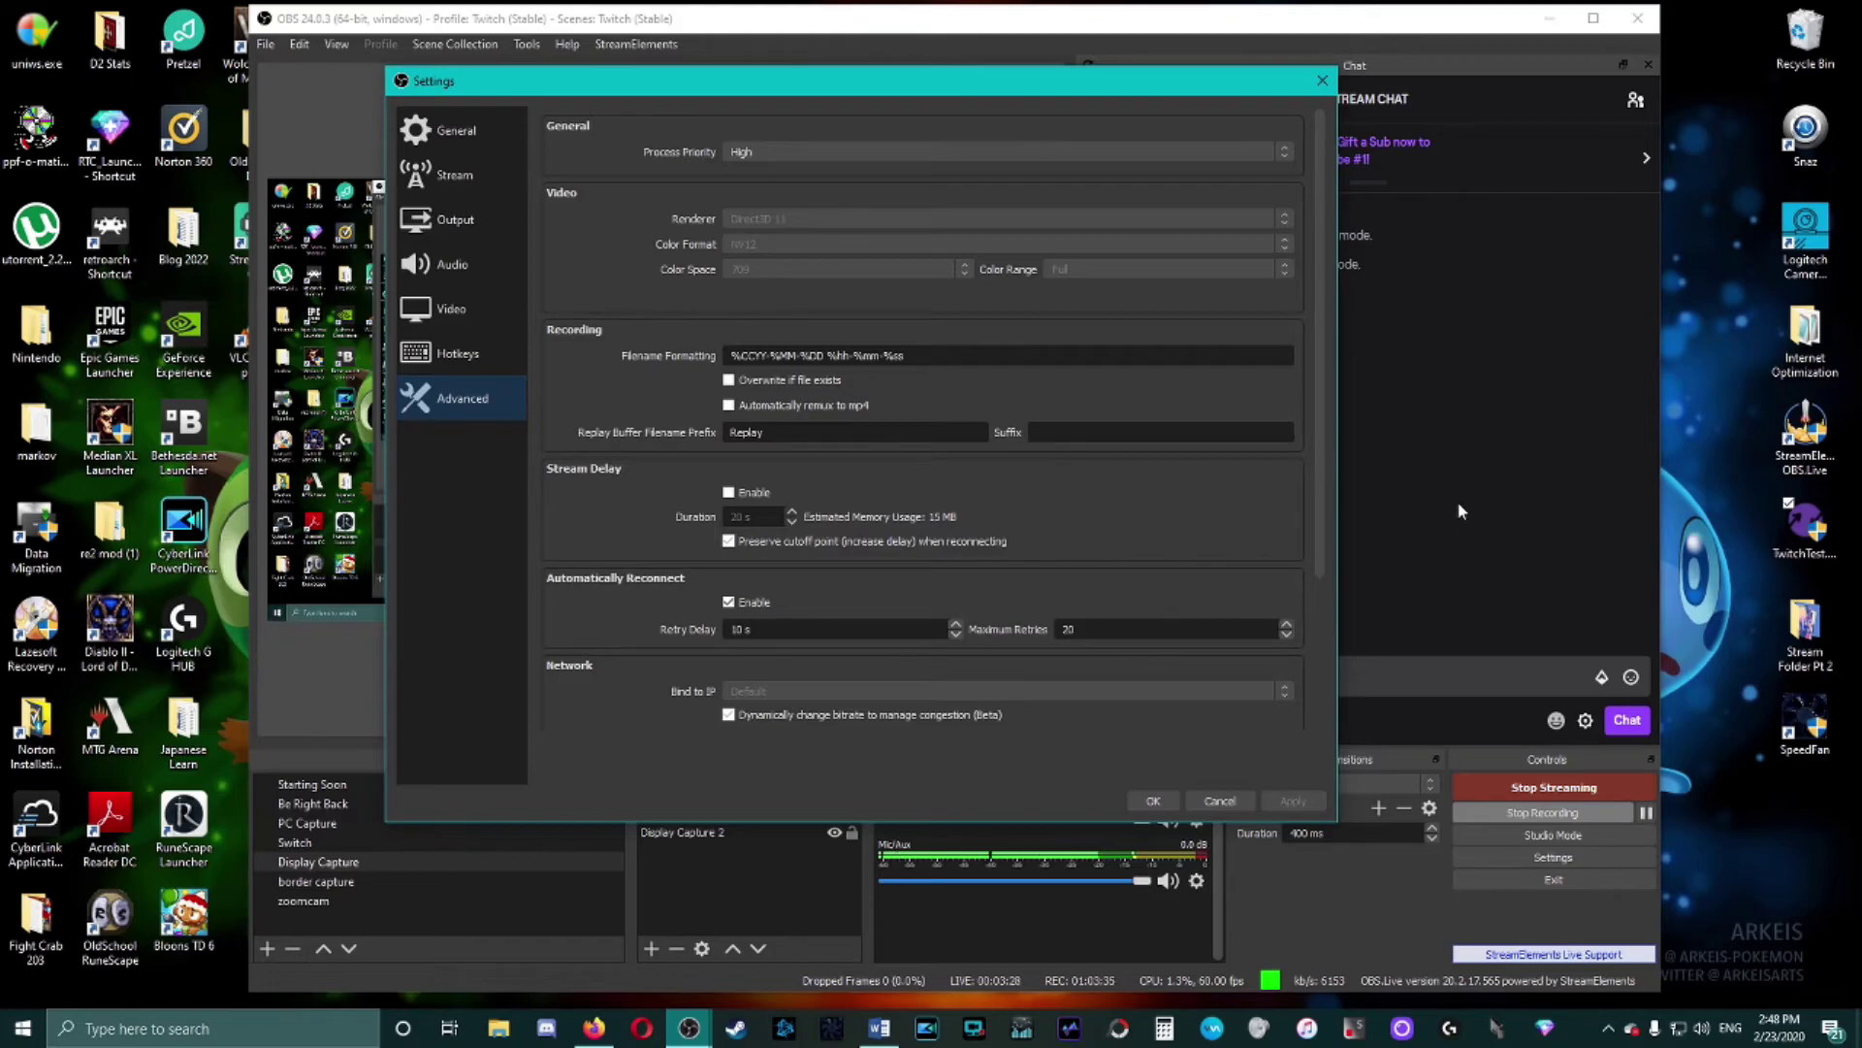
pyautogui.scroll(-3, 1316, 496)
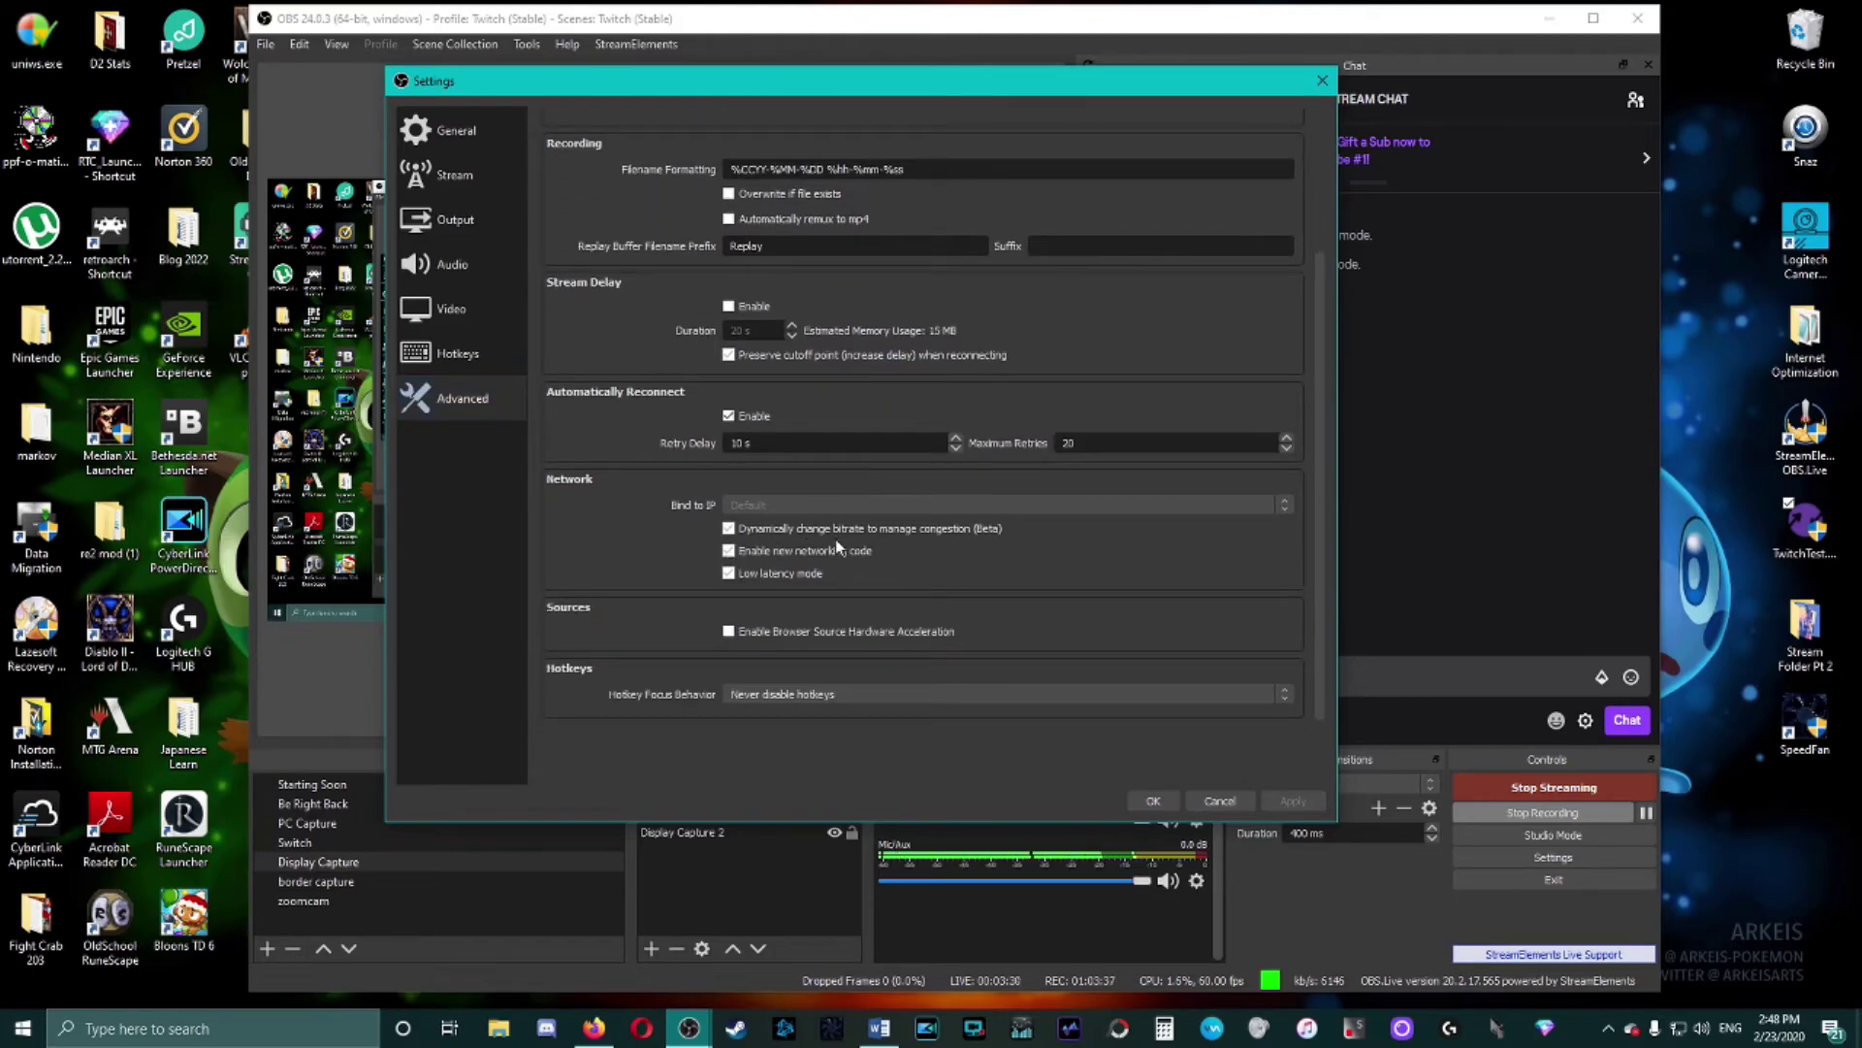
pyautogui.scroll(3, 1317, 648)
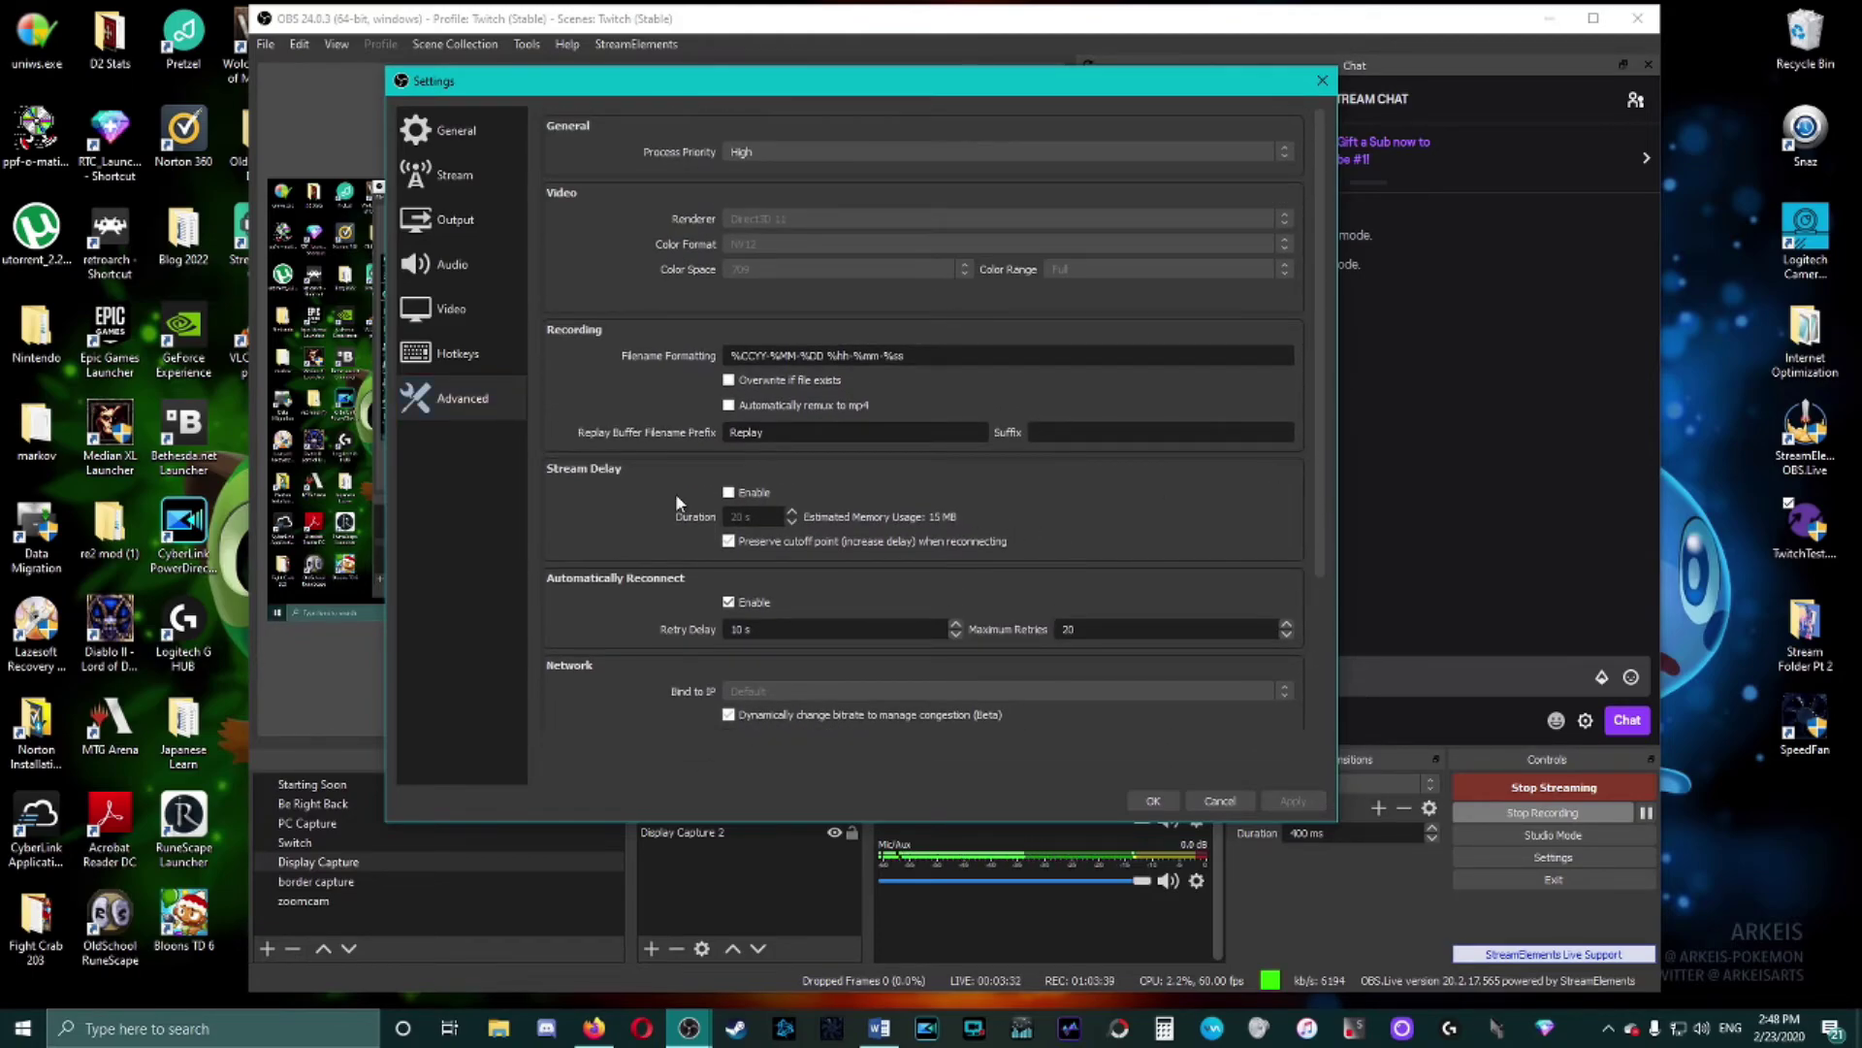
# - Look through the output, stream, video, audio, hotkey and general settings, and close them without changes
pyautogui.click(448, 223)
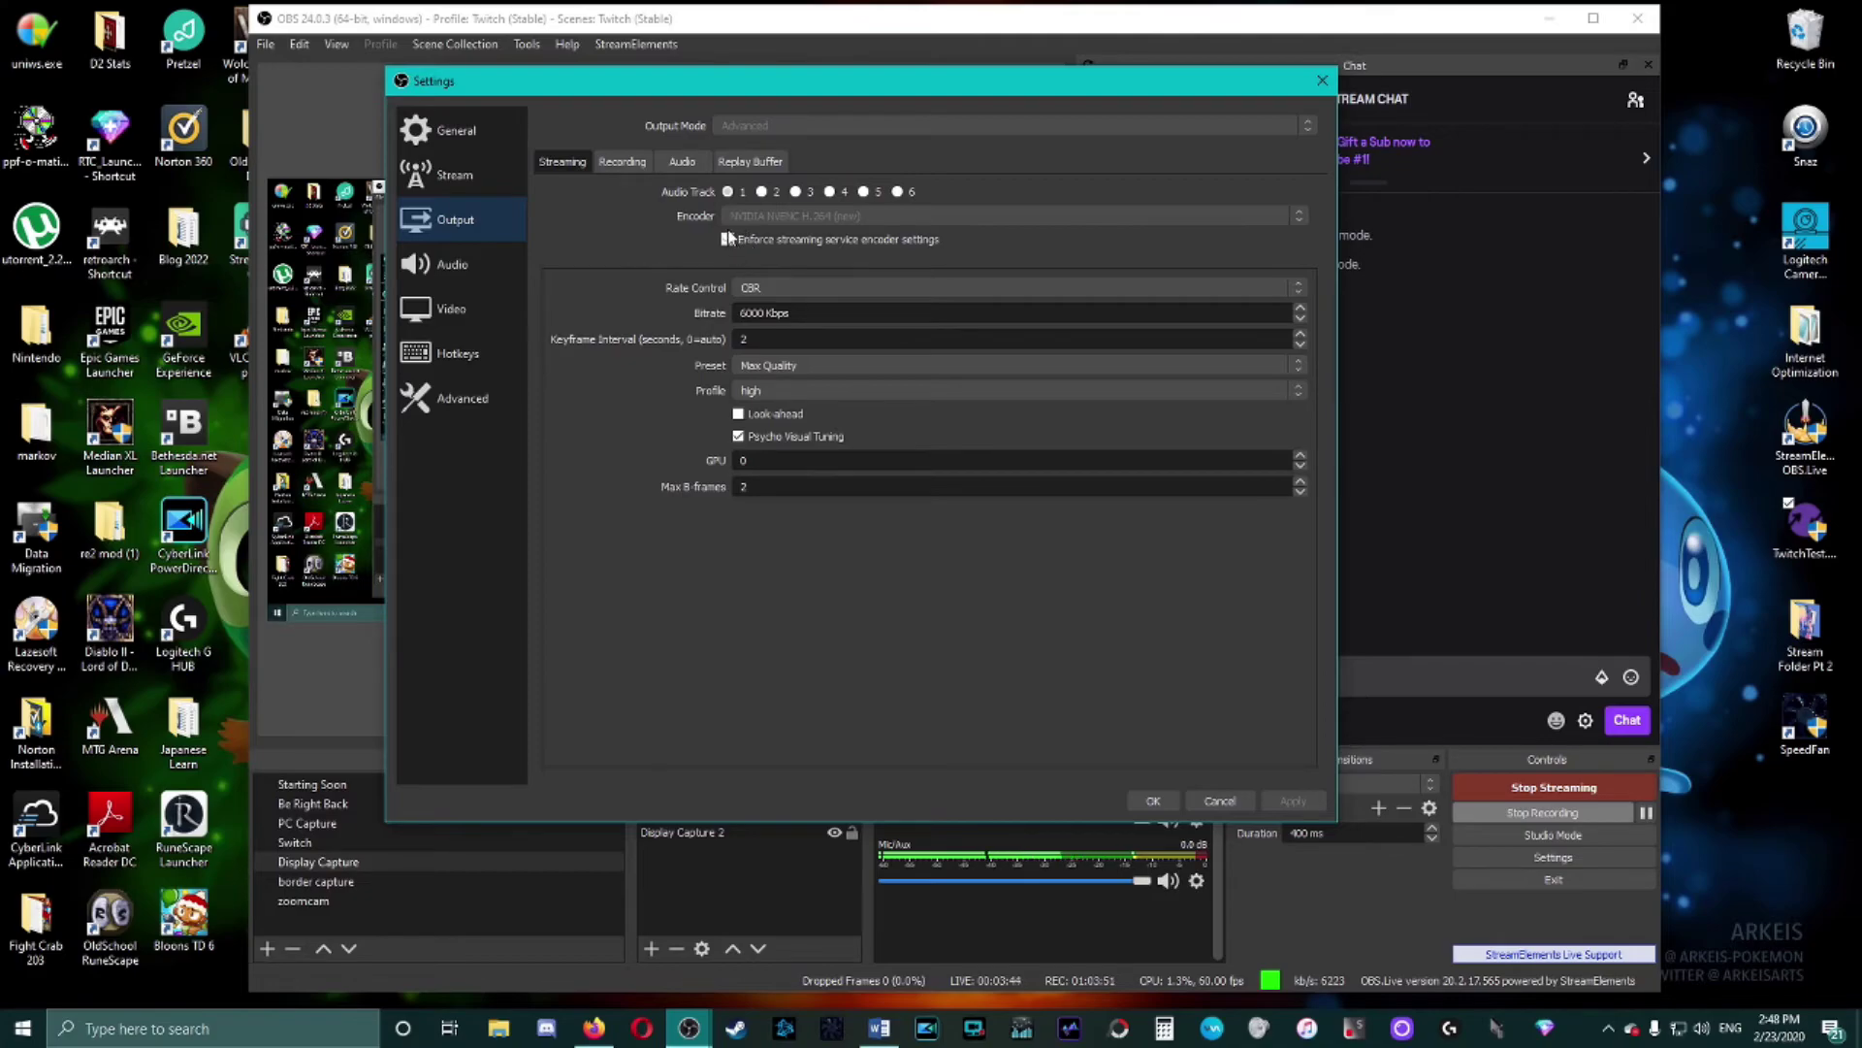
pyautogui.click(443, 176)
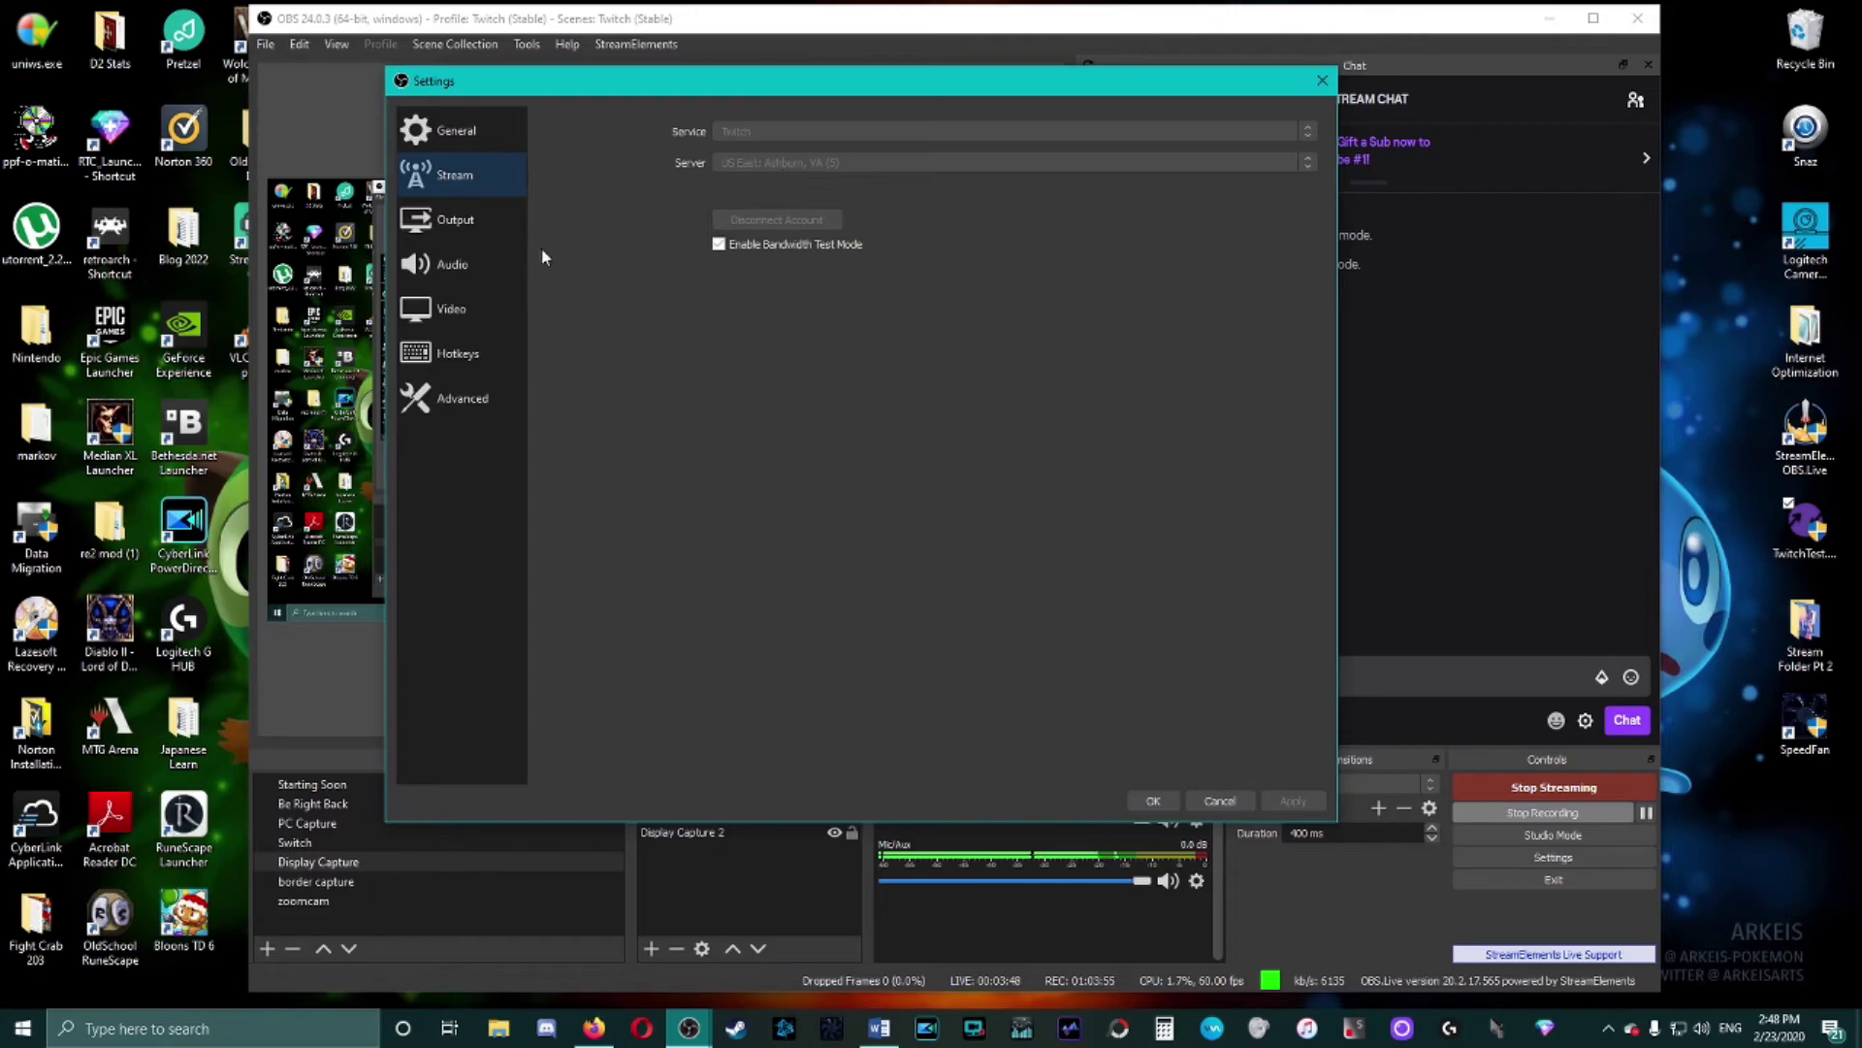
pyautogui.click(452, 308)
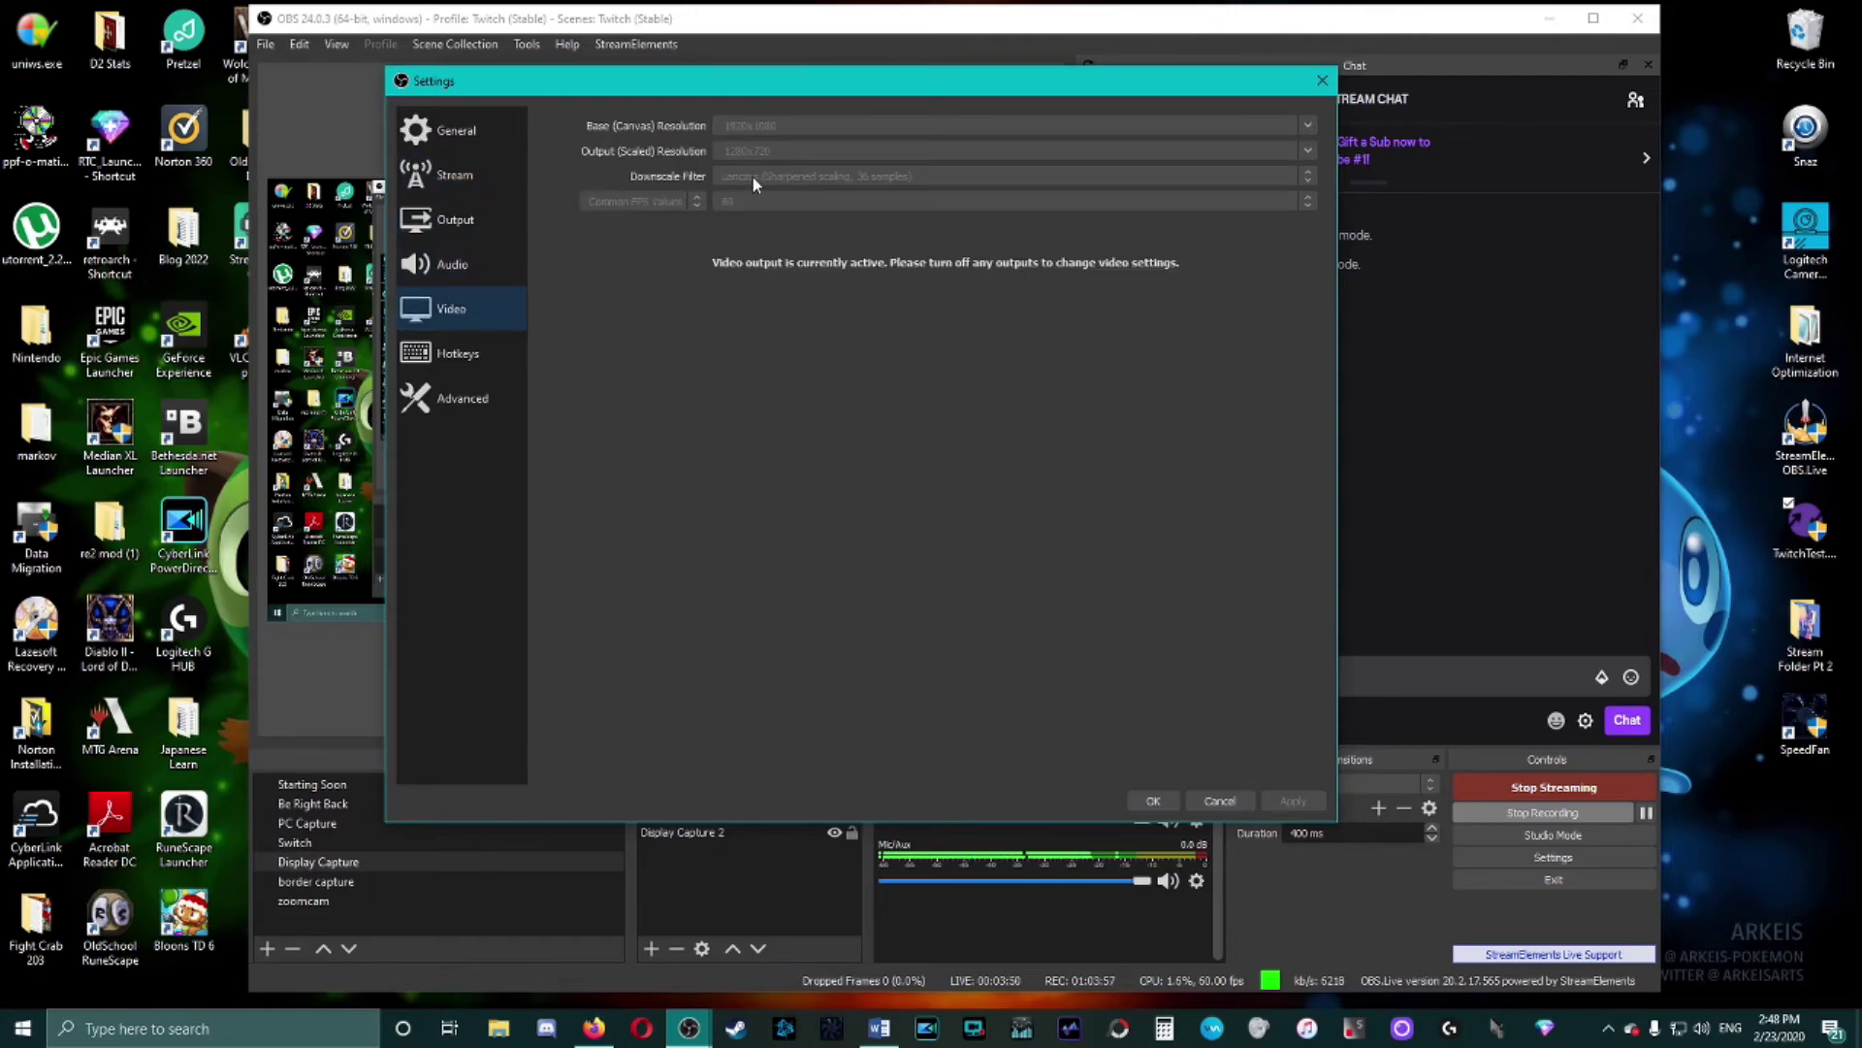
pyautogui.click(498, 268)
pyautogui.click(466, 389)
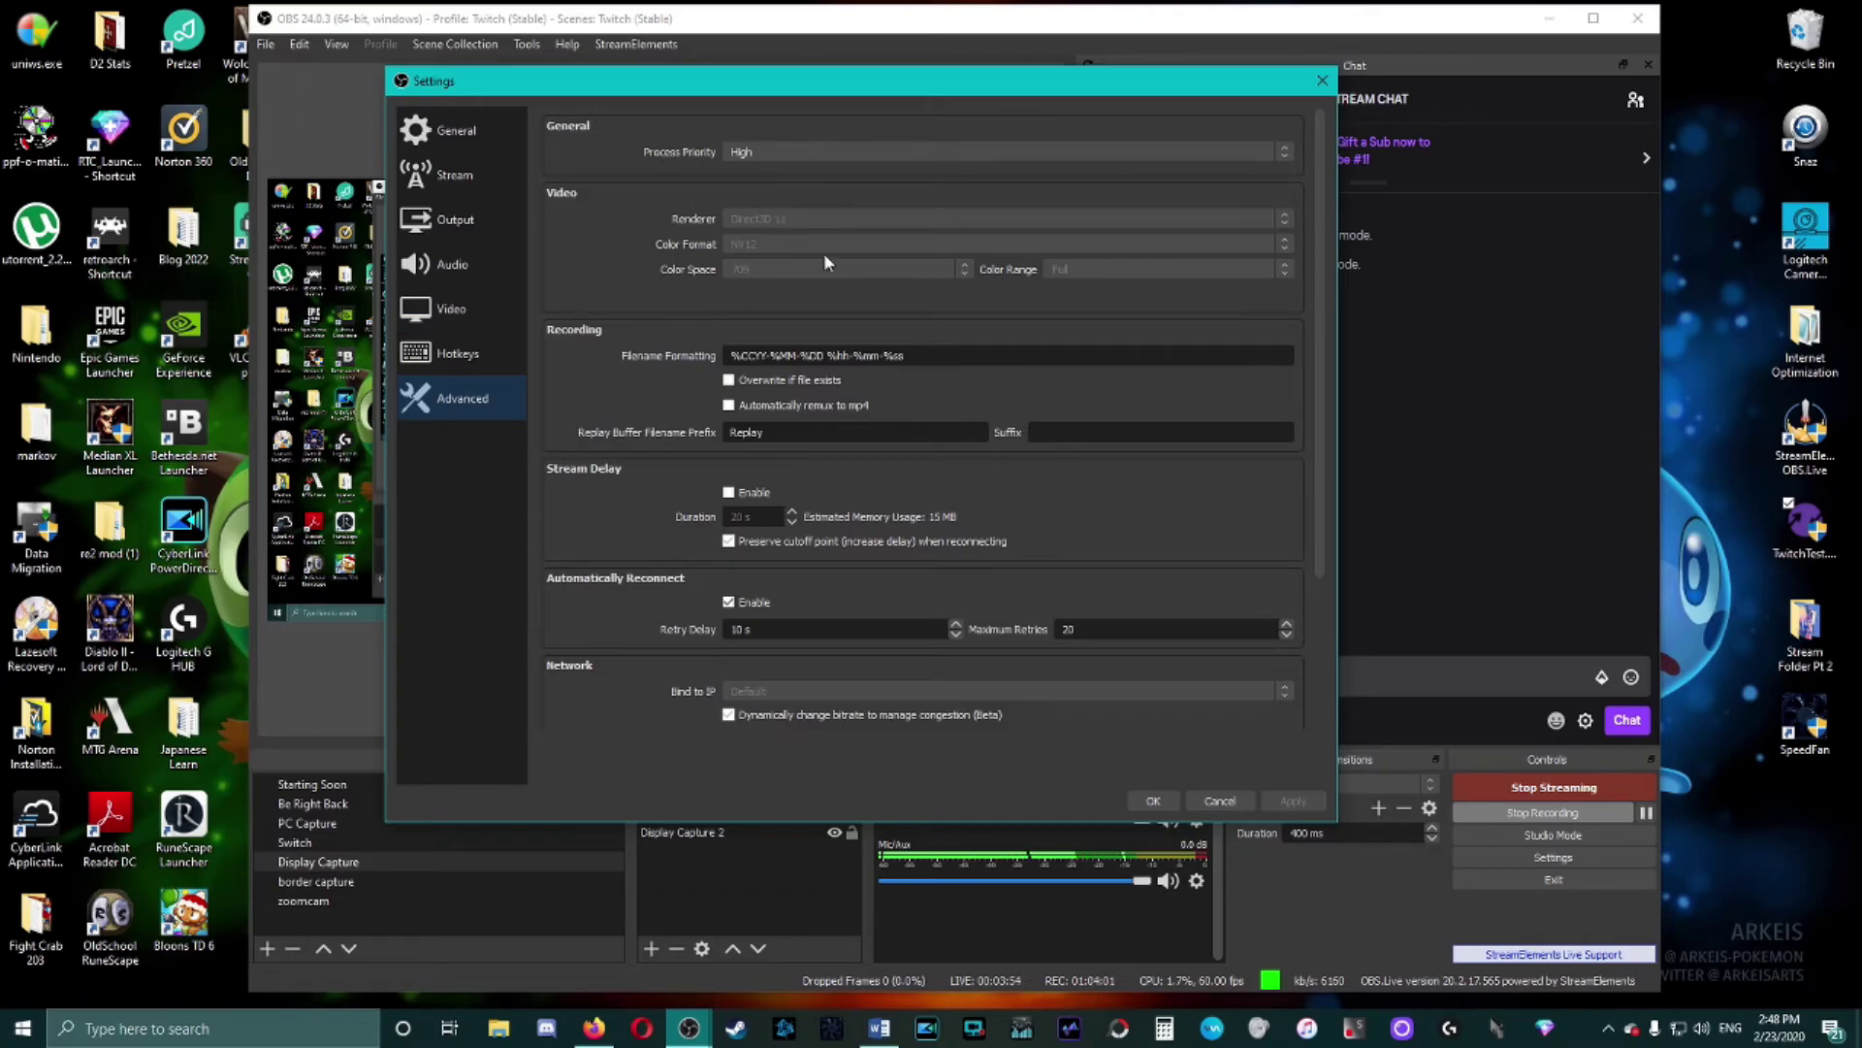
pyautogui.click(463, 355)
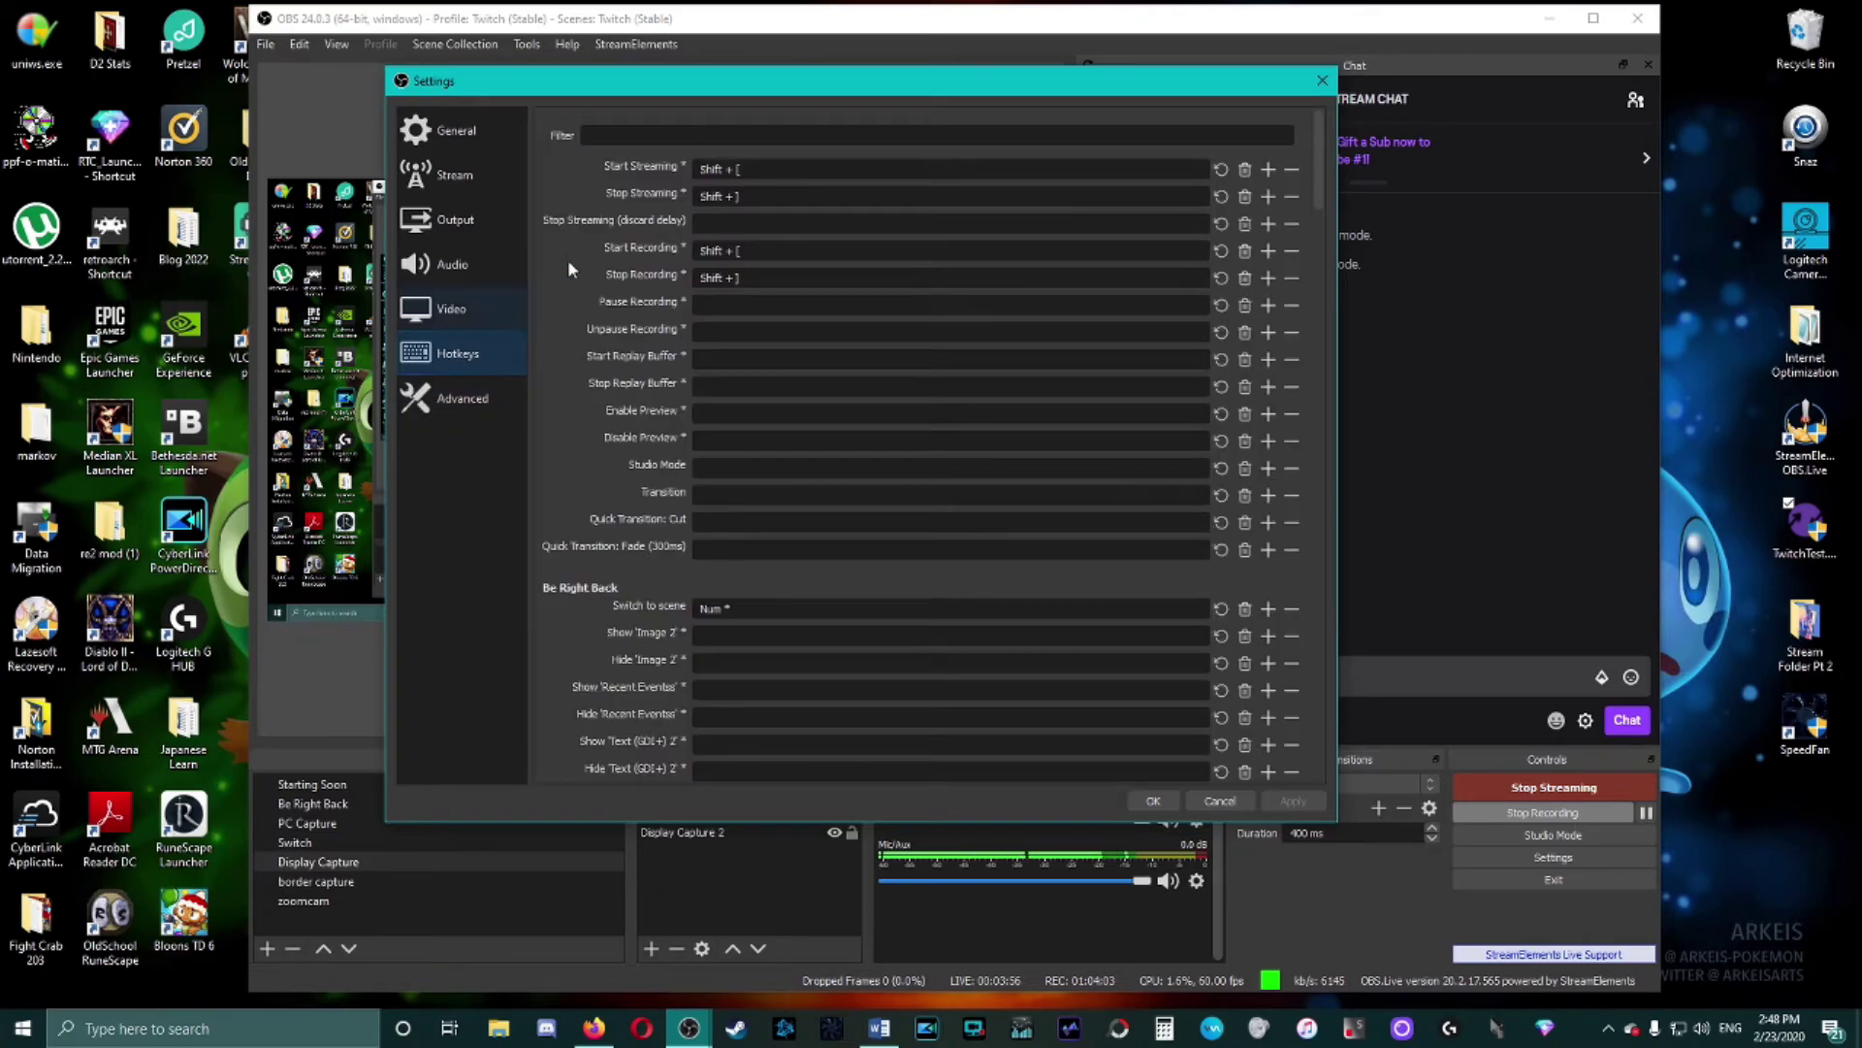
pyautogui.click(434, 270)
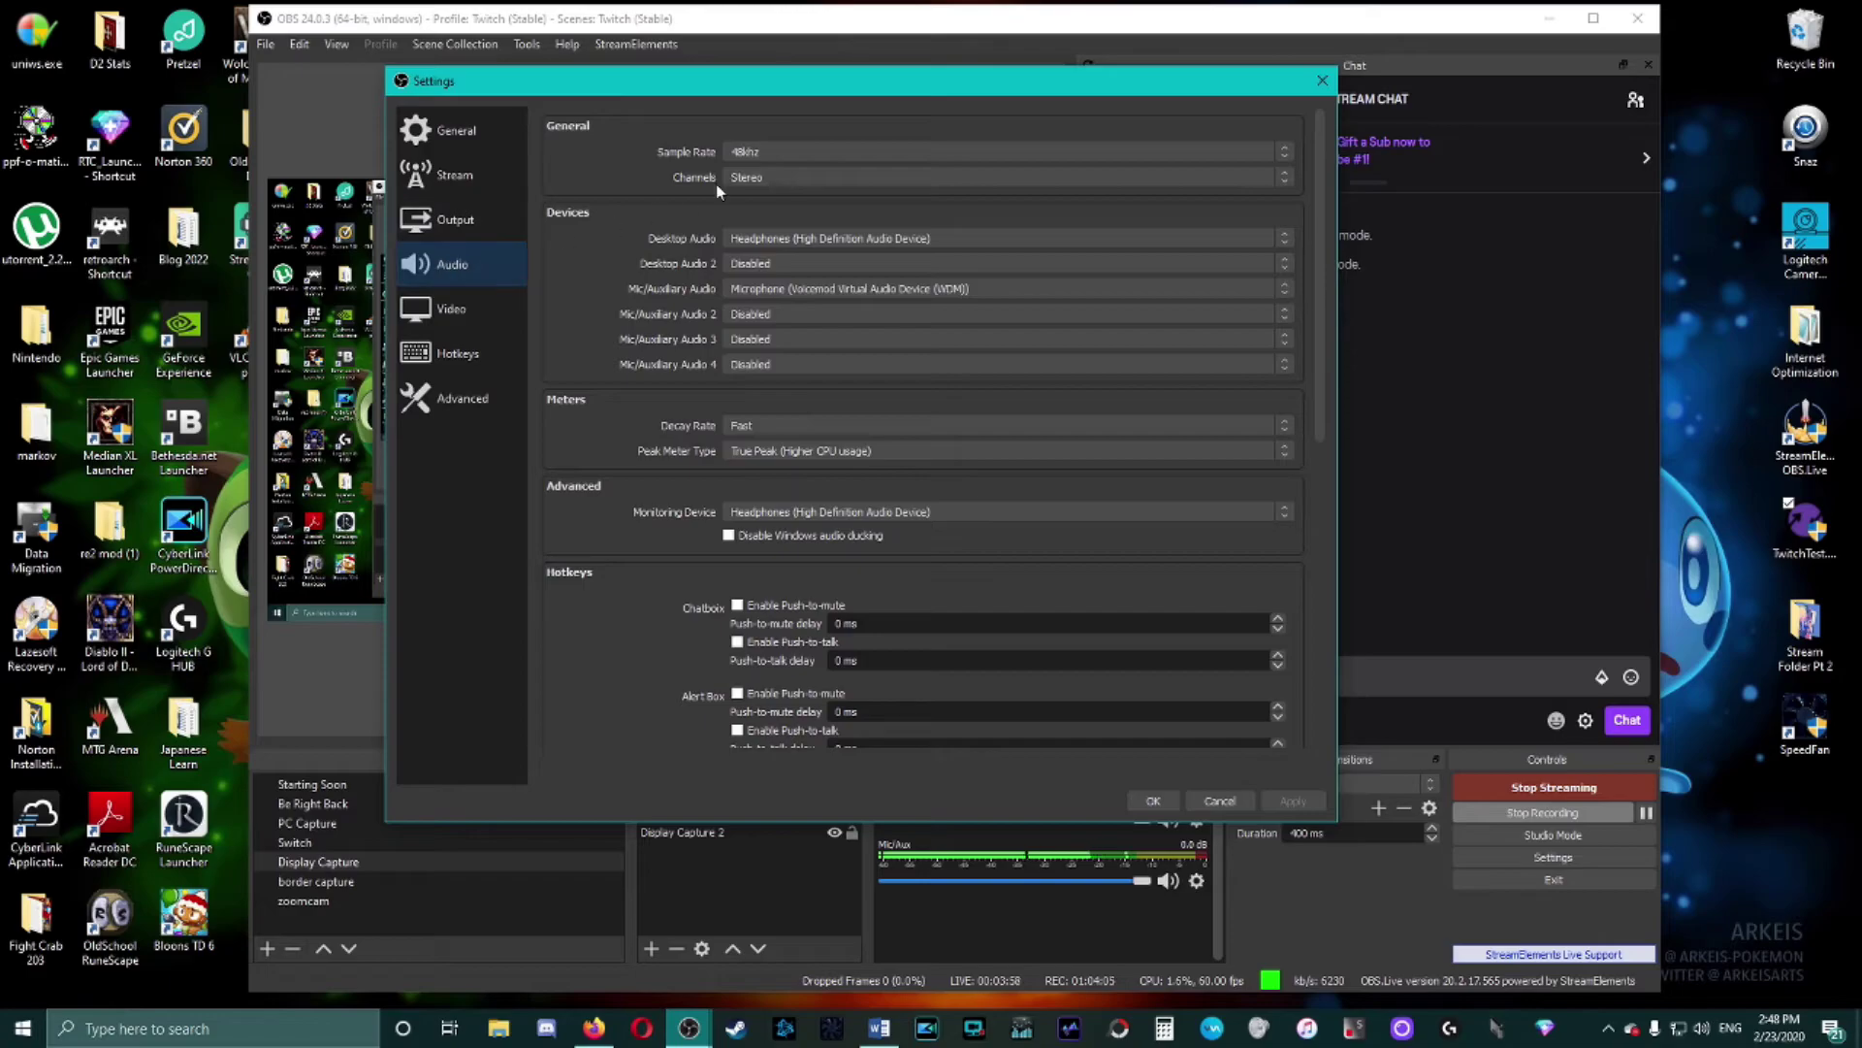
pyautogui.click(461, 218)
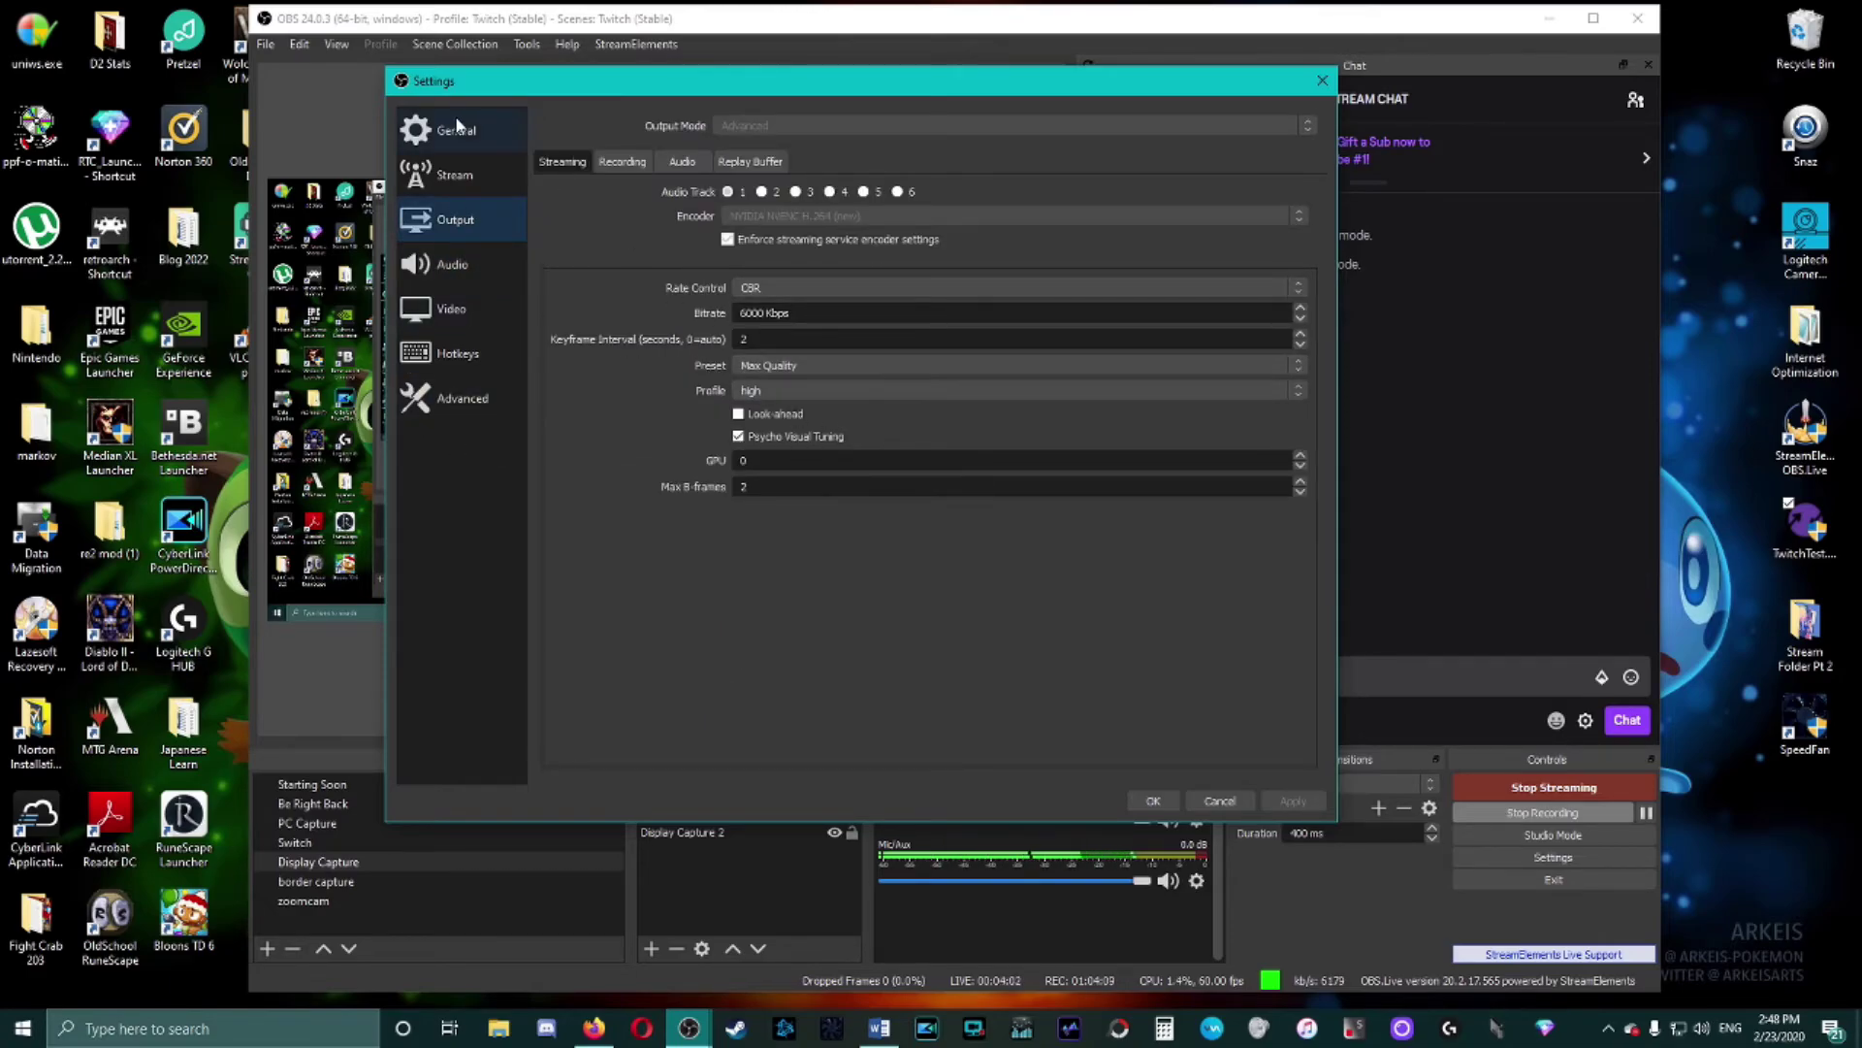
pyautogui.click(452, 174)
pyautogui.click(451, 134)
pyautogui.click(438, 211)
pyautogui.click(1230, 800)
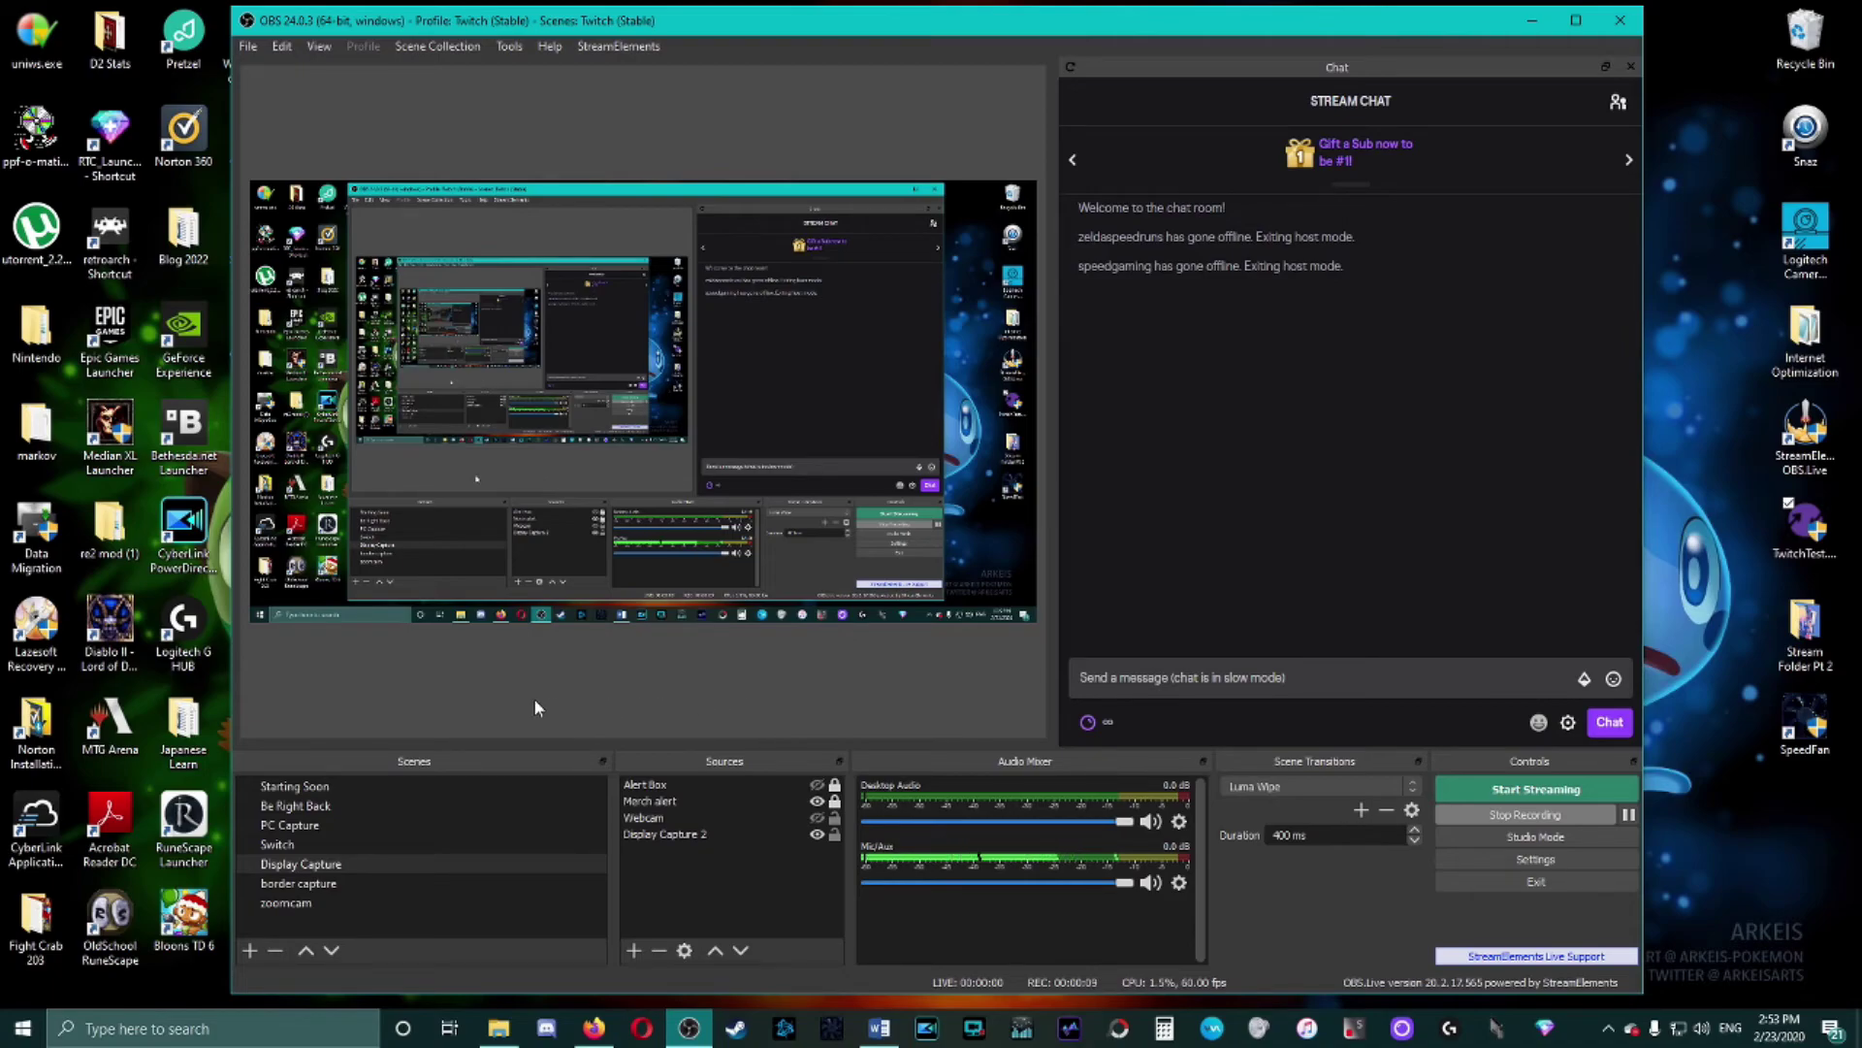
# - Review the output settings and the bandwidth test mode option in the stream settings, and close the dialog
pyautogui.click(1487, 853)
pyautogui.click(512, 277)
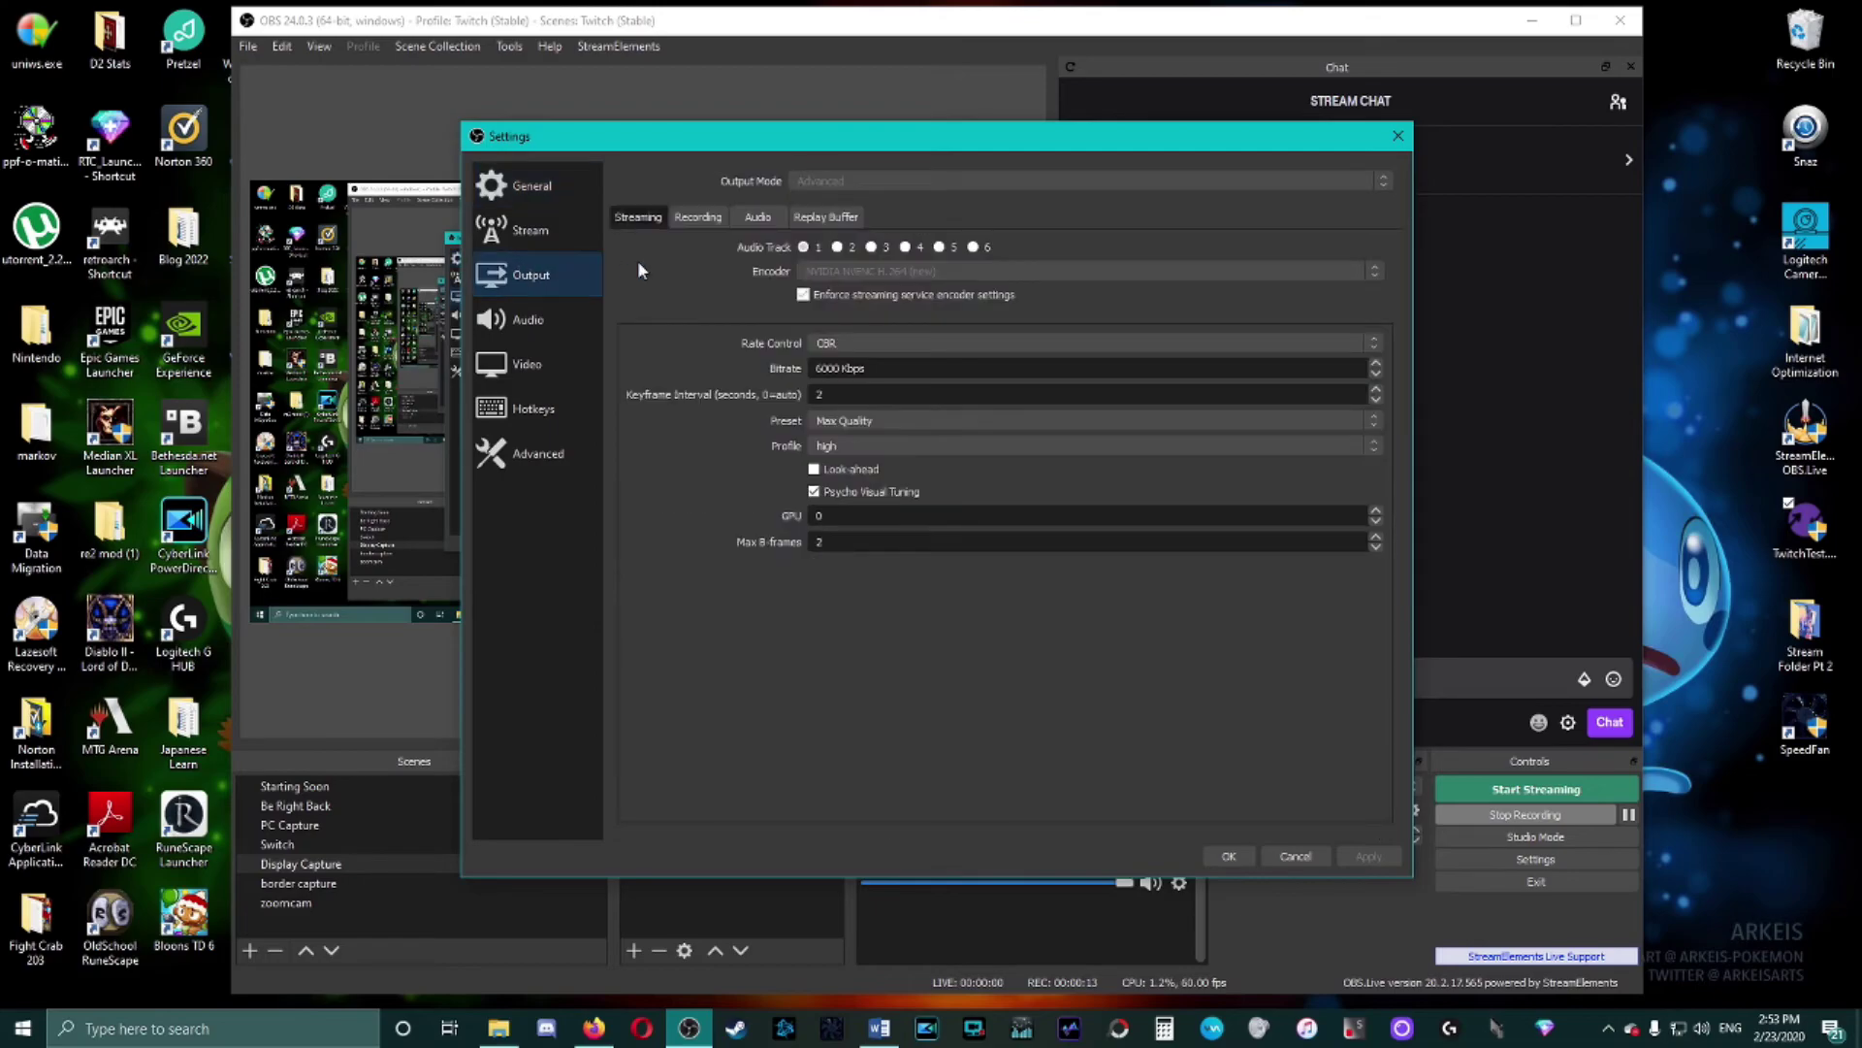
pyautogui.press('Up')
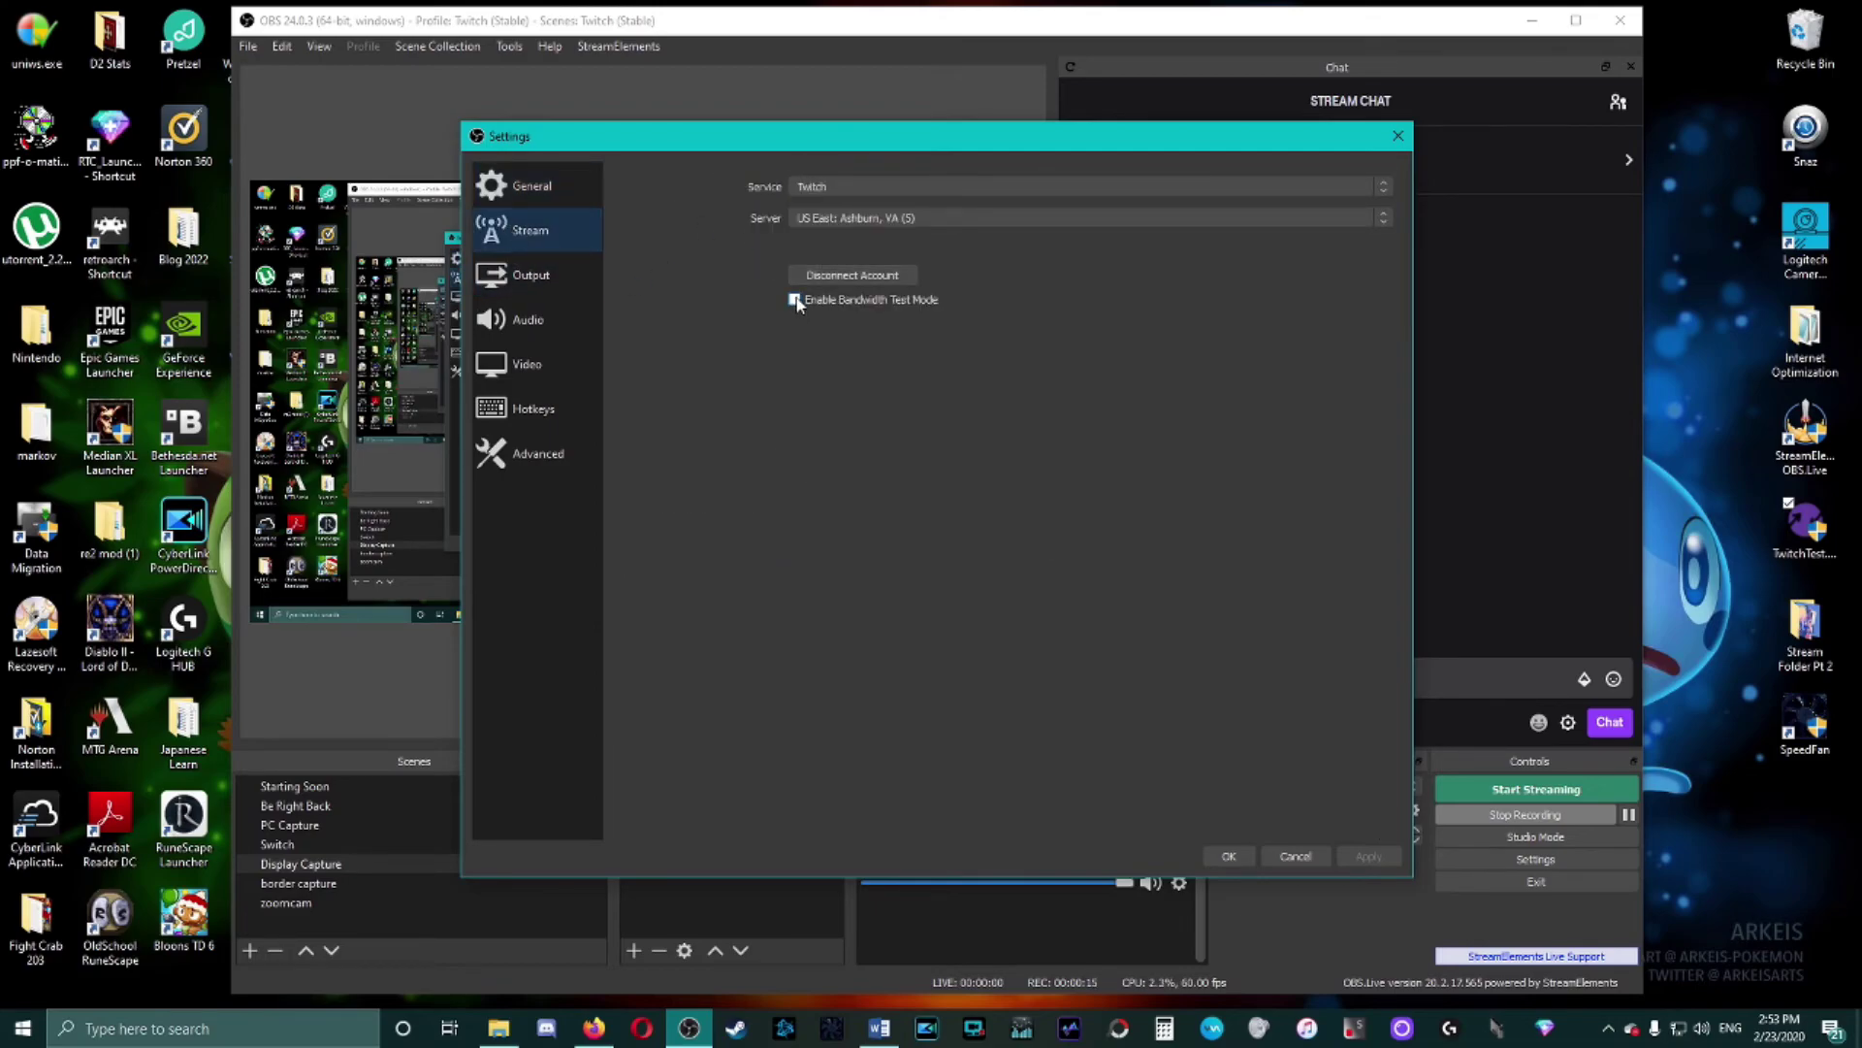
pyautogui.click(1228, 856)
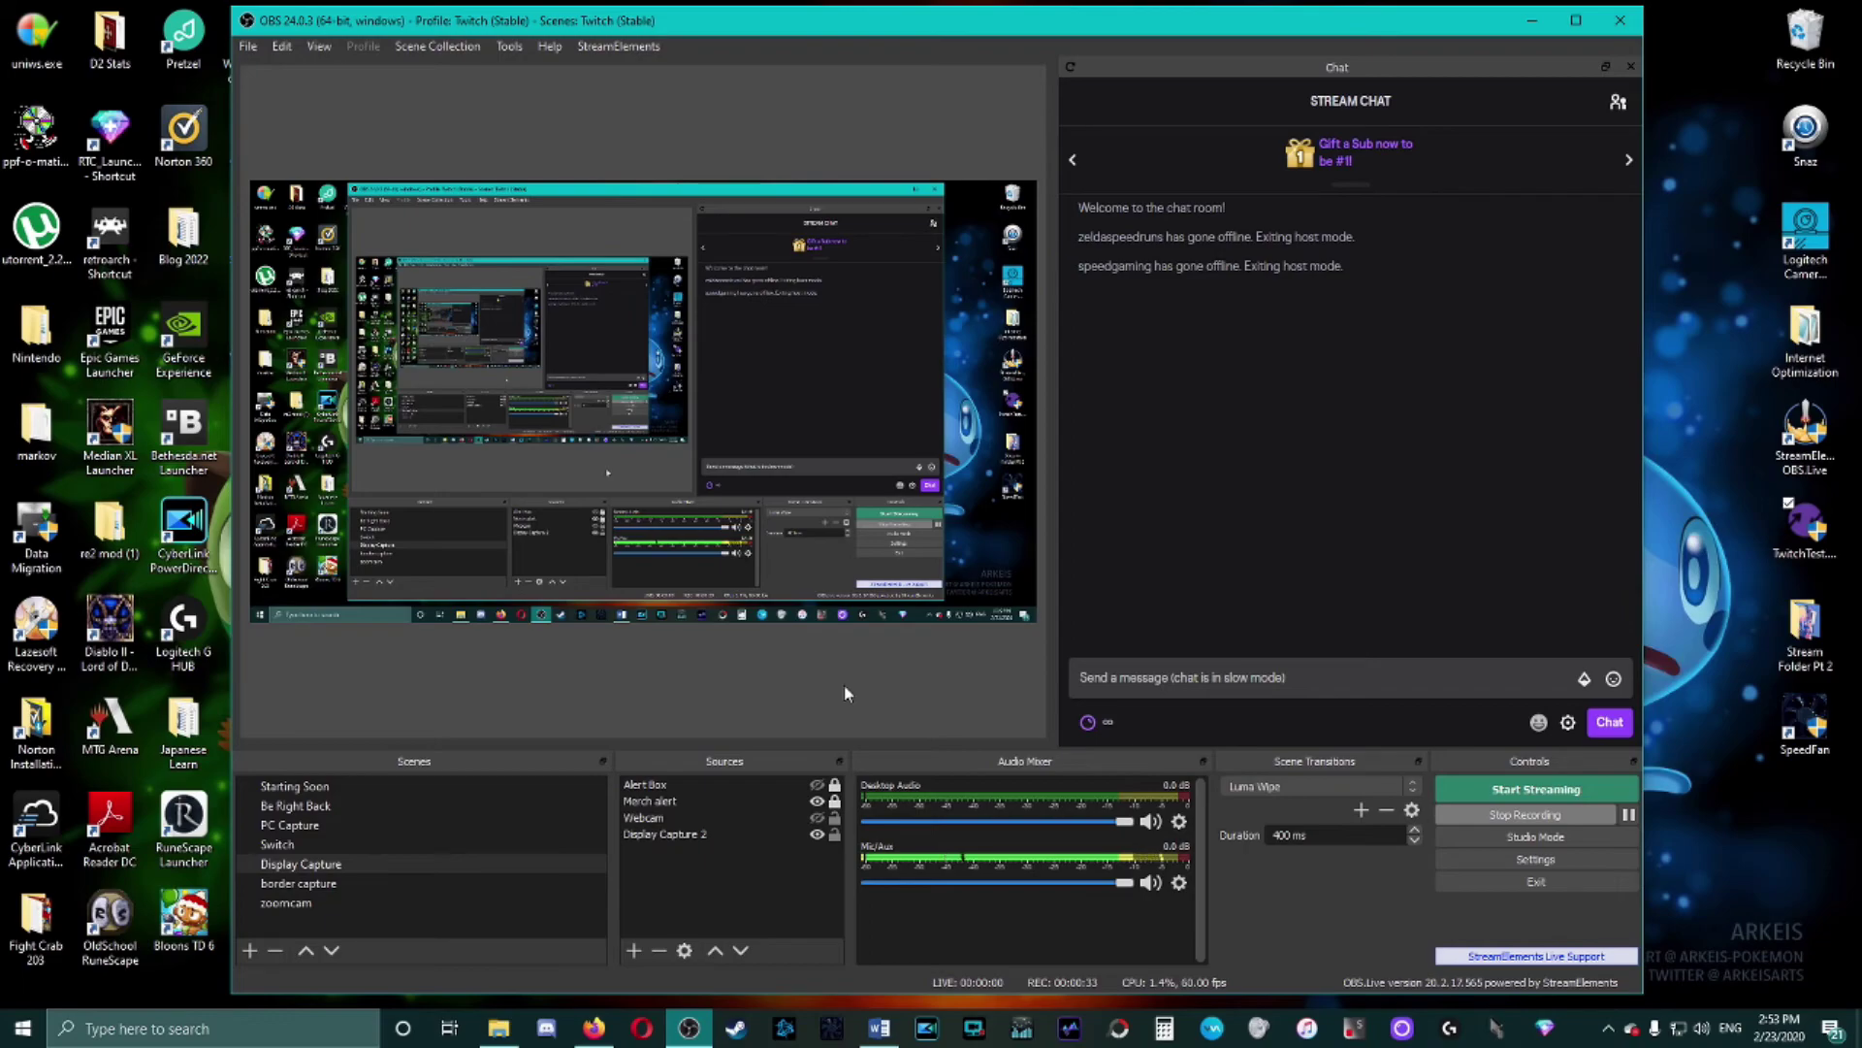
pyautogui.click(879, 1027)
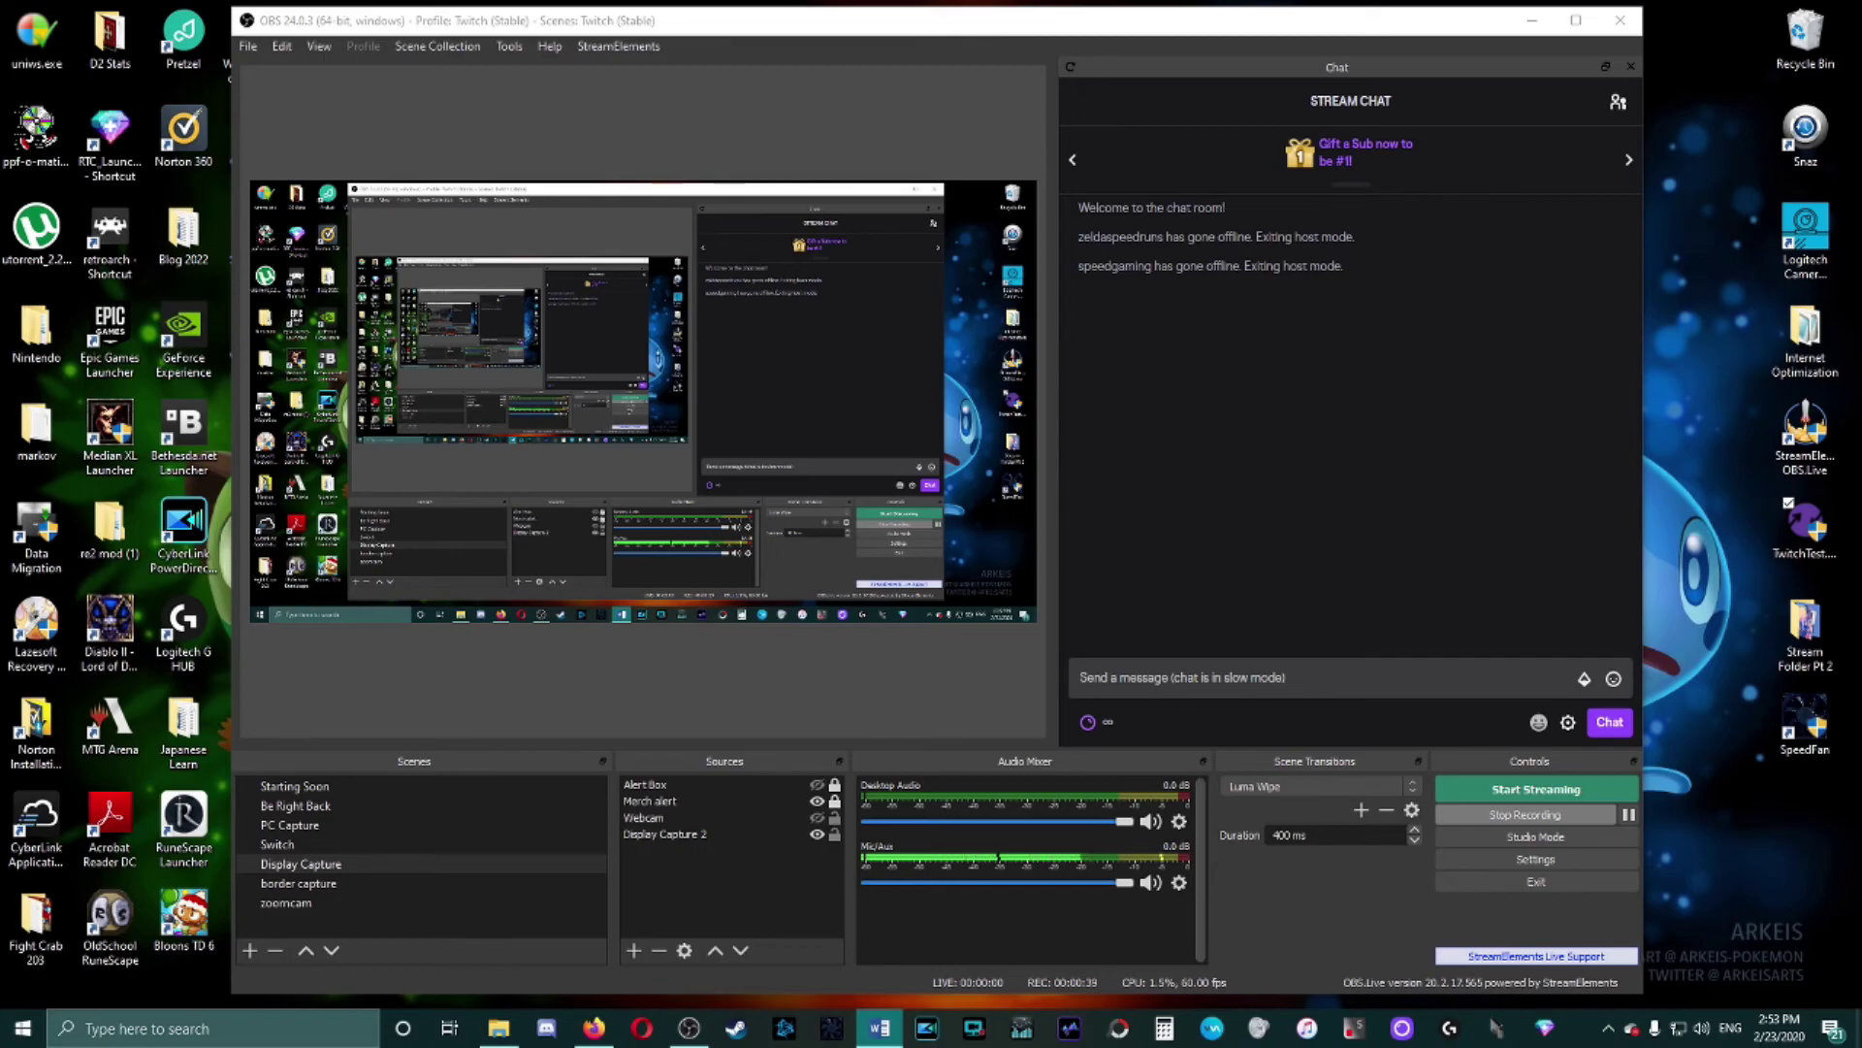
pyautogui.click(764, 660)
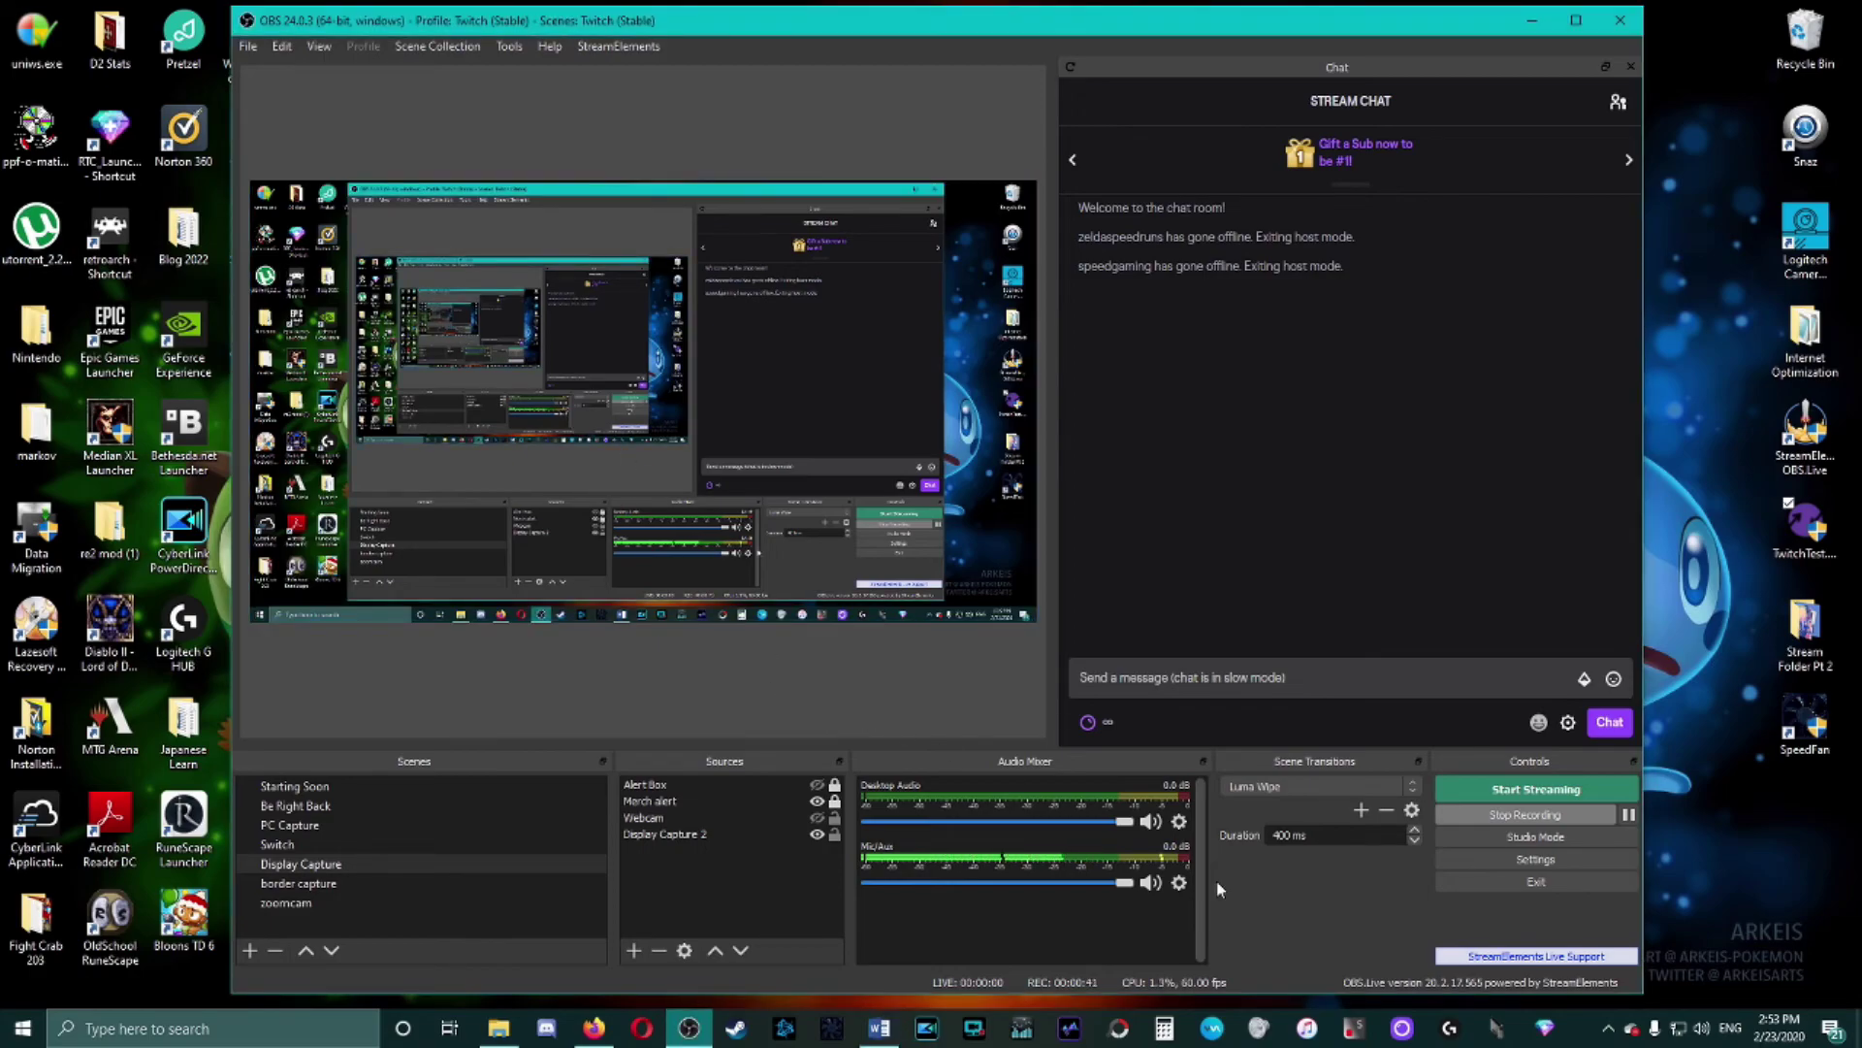